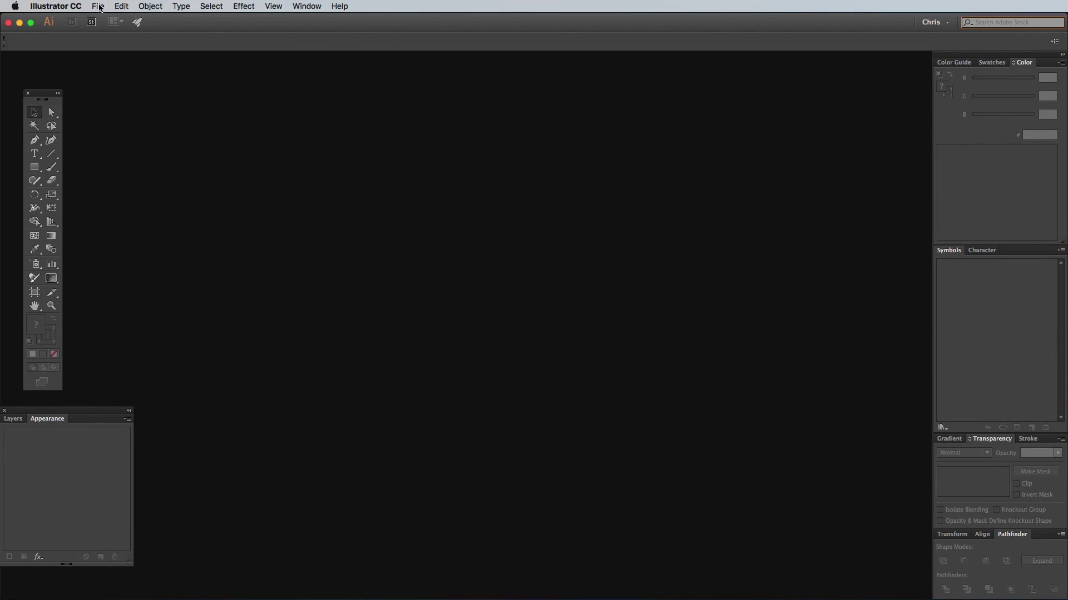
# Step: Create a new landscape A4 document in pixels with RGB colour mode and High (300 ppi) raster effects
pyautogui.click(98, 6)
pyautogui.click(111, 19)
pyautogui.click(503, 259)
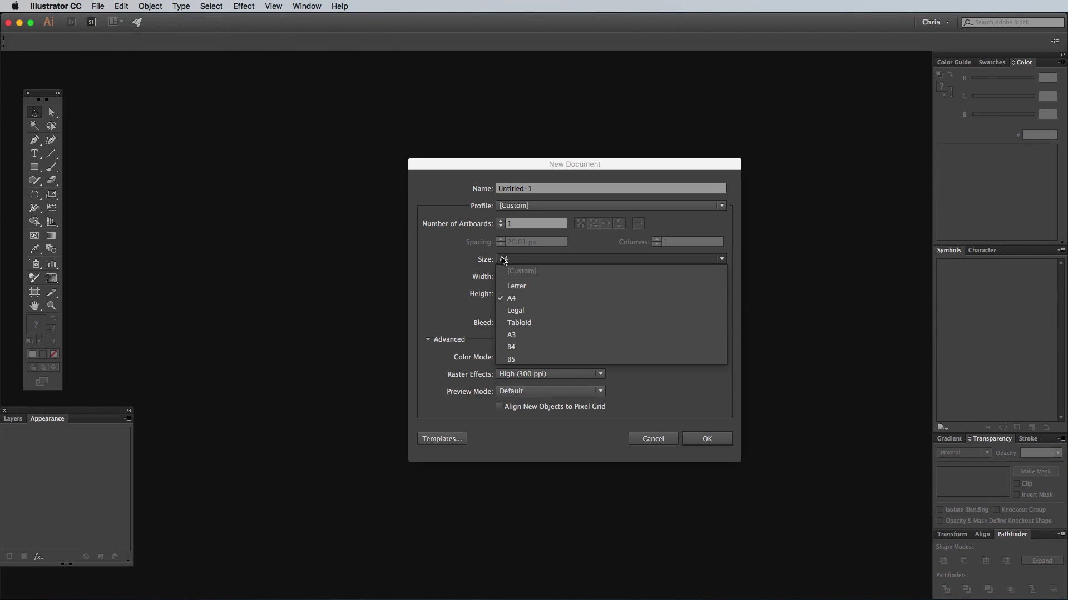
pyautogui.click(513, 299)
pyautogui.click(667, 276)
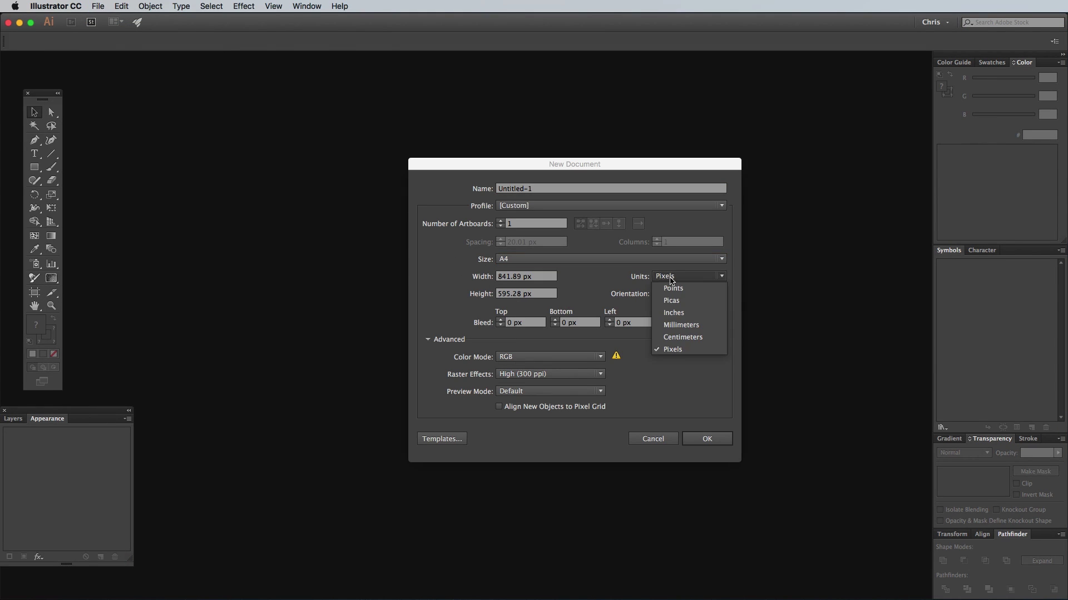
pyautogui.click(679, 351)
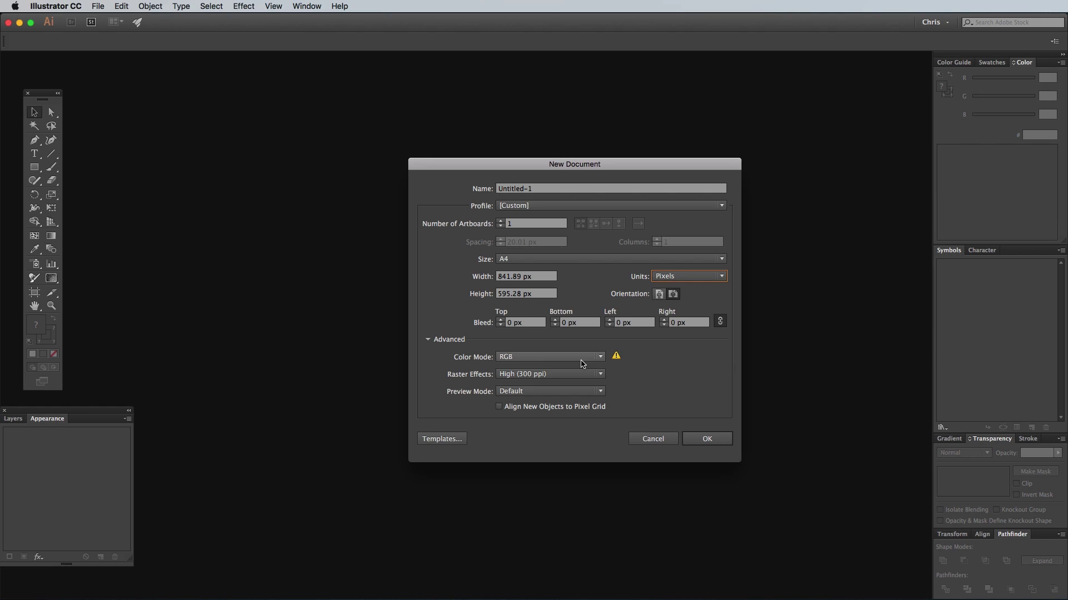
pyautogui.click(550, 357)
pyautogui.click(551, 381)
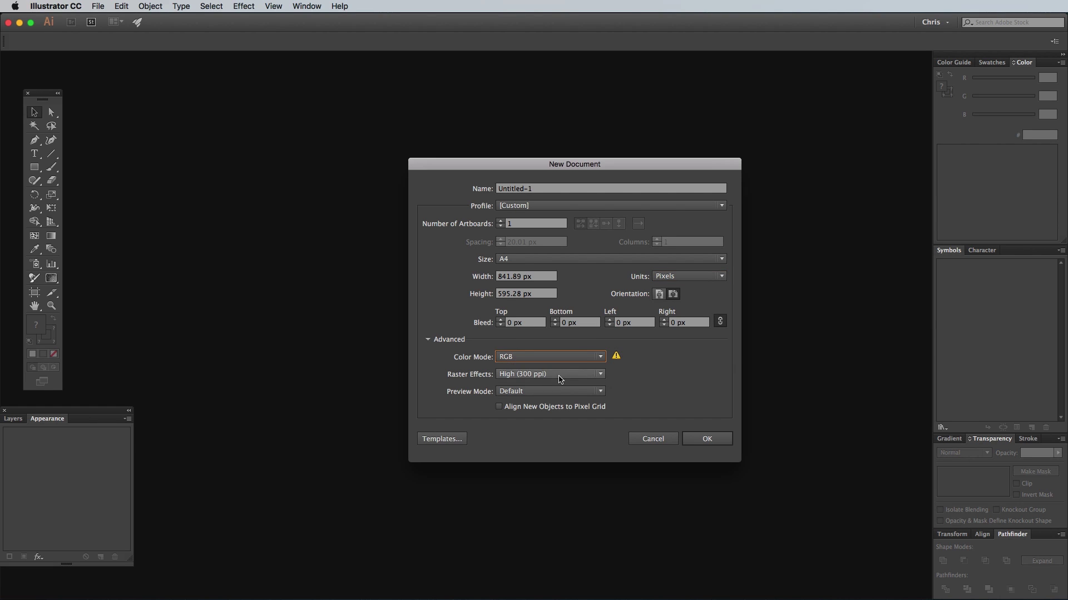
pyautogui.click(560, 377)
pyautogui.click(537, 384)
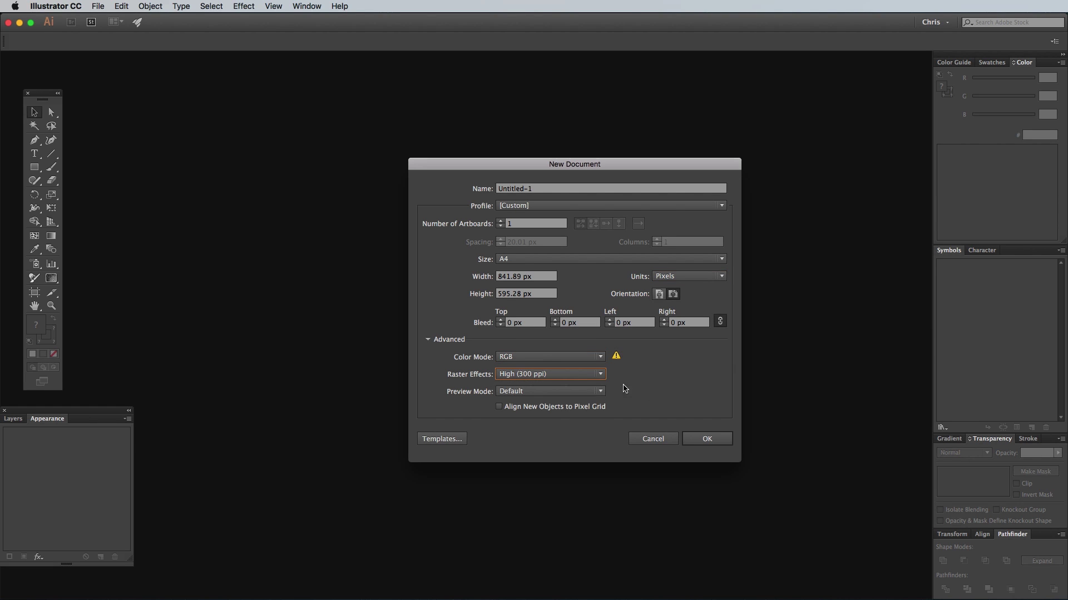
pyautogui.click(695, 439)
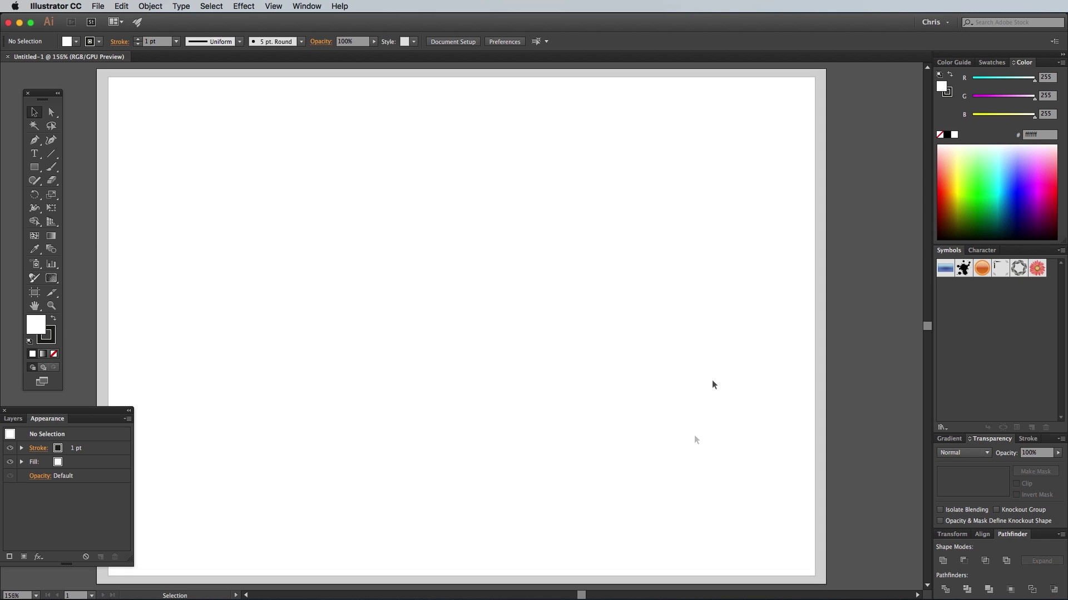
# Step: Draw a rectangle covering the whole artboard, 841.89 by 595.28 px, with the dark 1d1d1b fill and no stroke
pyautogui.click(34, 167)
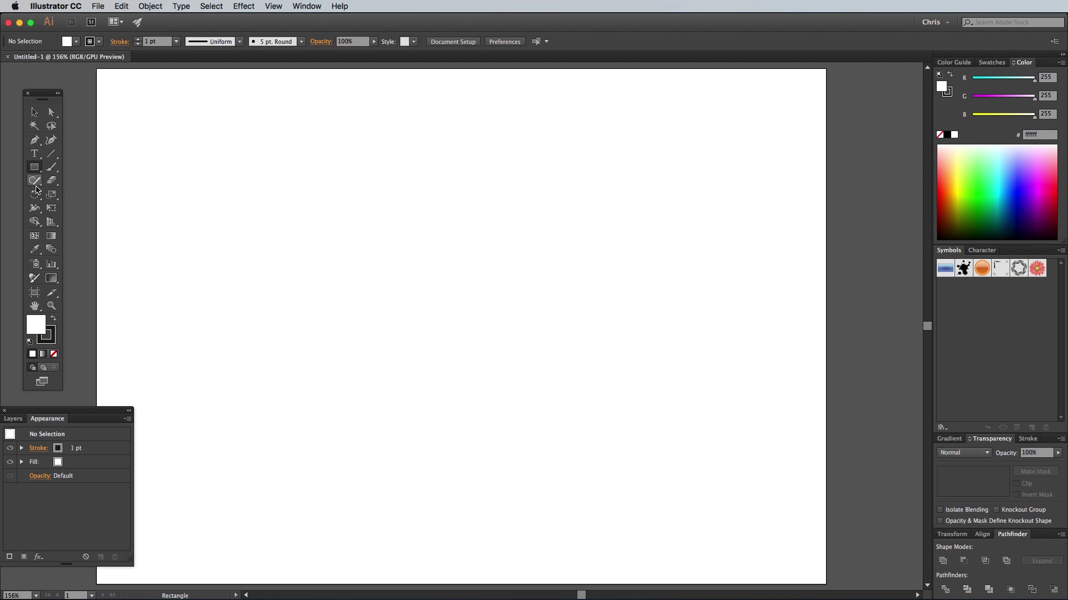
pyautogui.click(54, 355)
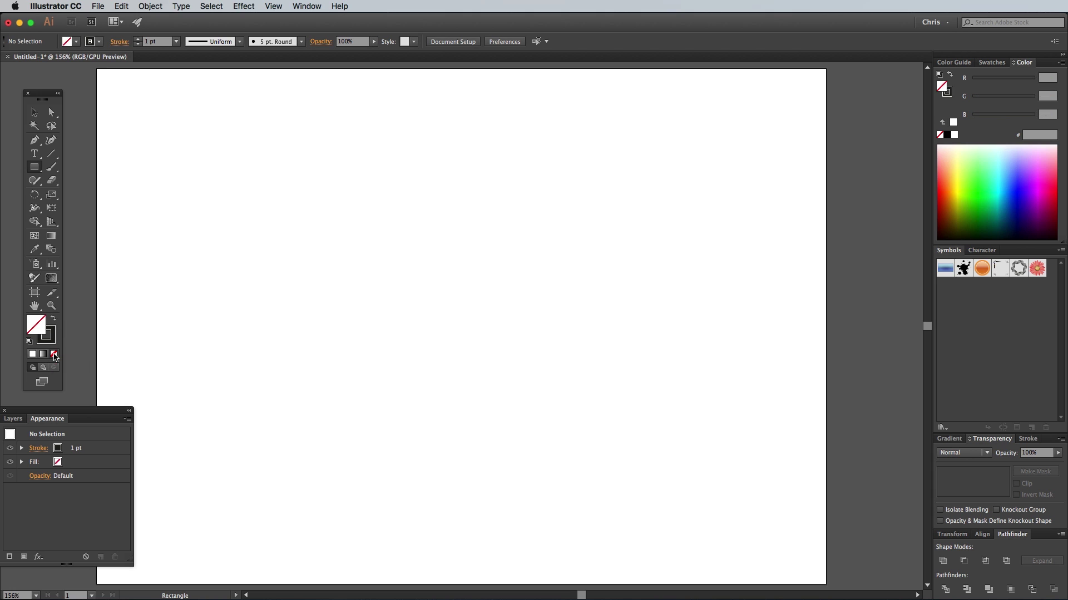
pyautogui.click(54, 319)
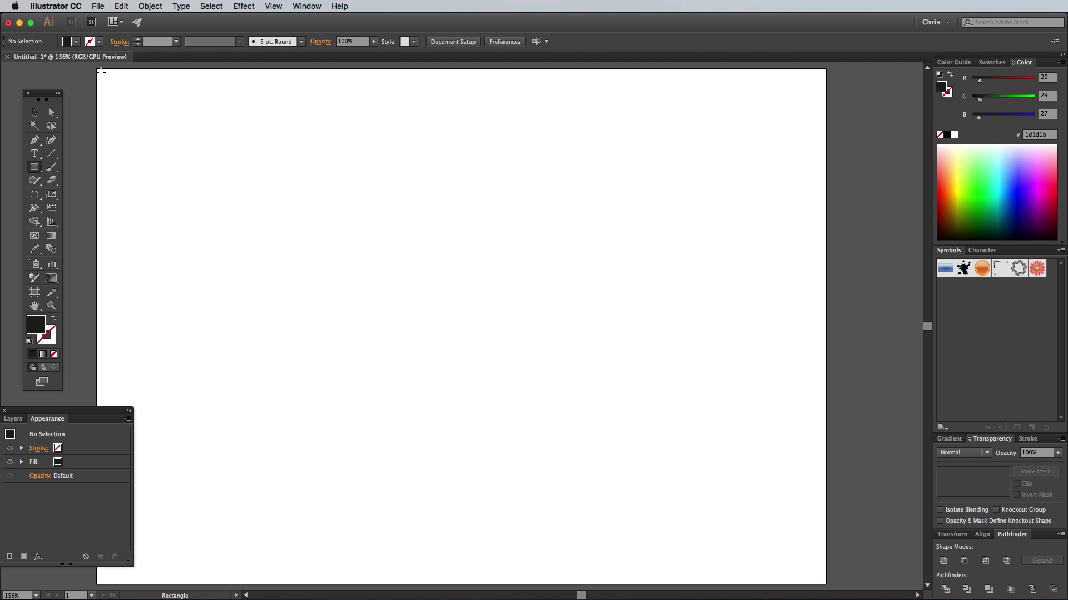
pyautogui.moveTo(97, 69); pyautogui.dragTo(827, 583)
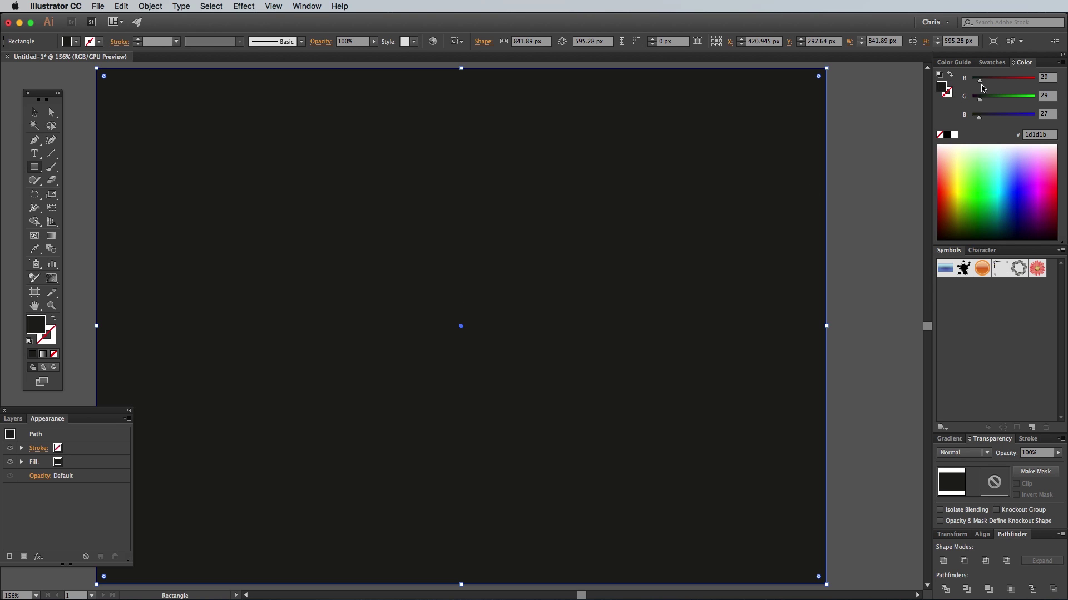
# Step: Recolour the background rectangle pure black, 000000, and lock it
pyautogui.moveTo(980, 82); pyautogui.dragTo(965, 102)
pyautogui.moveTo(979, 117); pyautogui.dragTo(964, 118)
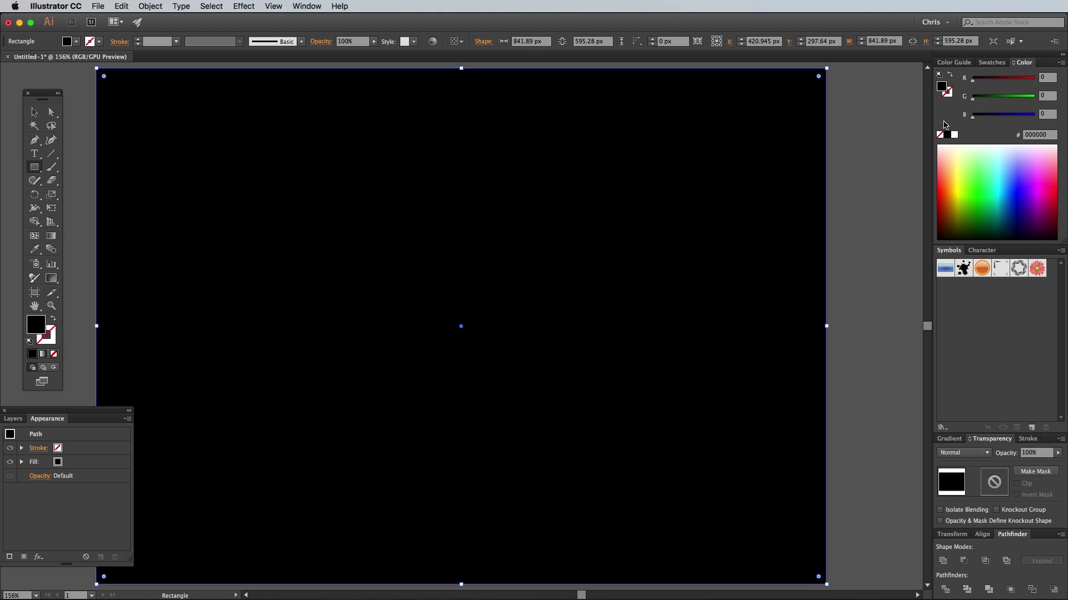
pyautogui.click(152, 4)
pyautogui.moveTo(203, 69)
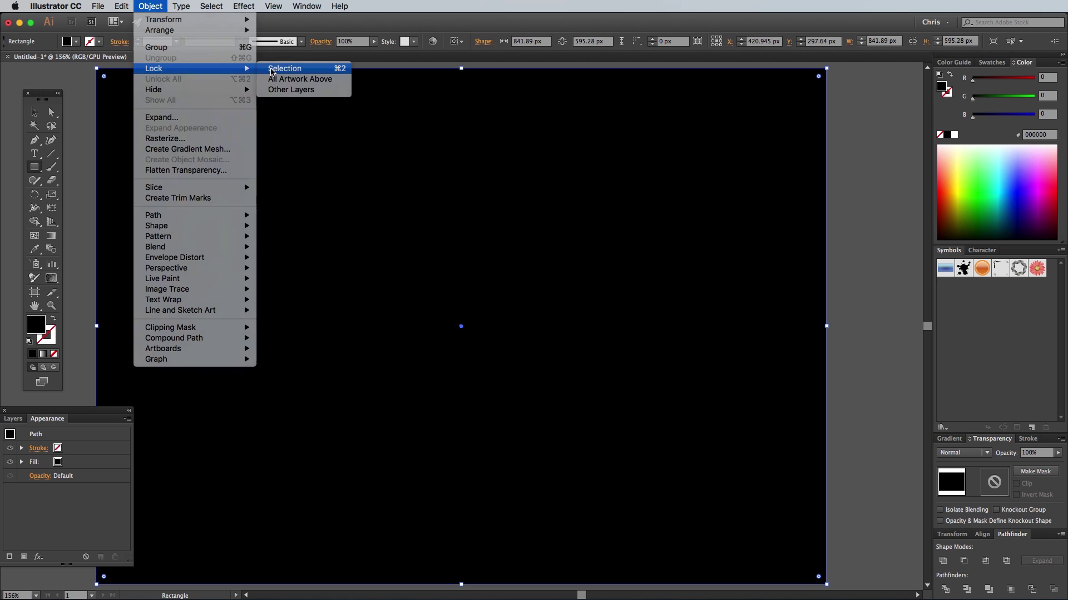
pyautogui.click(272, 69)
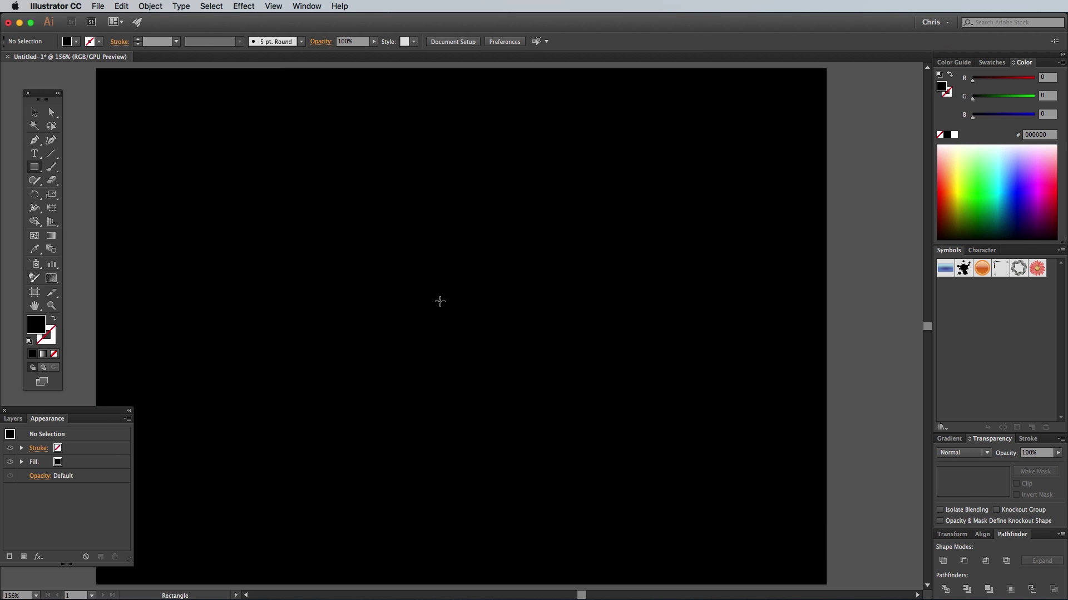
# Step: Add the text THOR in the upper half of the artboard, enlarged to about 159 pt and filled white
pyautogui.press('t')
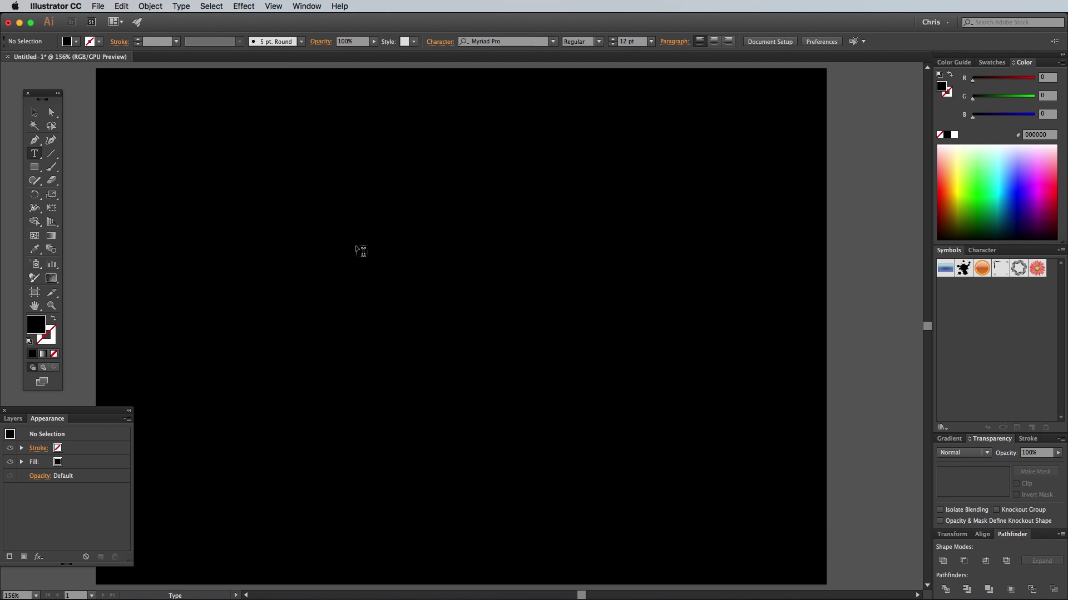
pyautogui.click(392, 239)
pyautogui.write('THOR')
pyautogui.press('Escape')
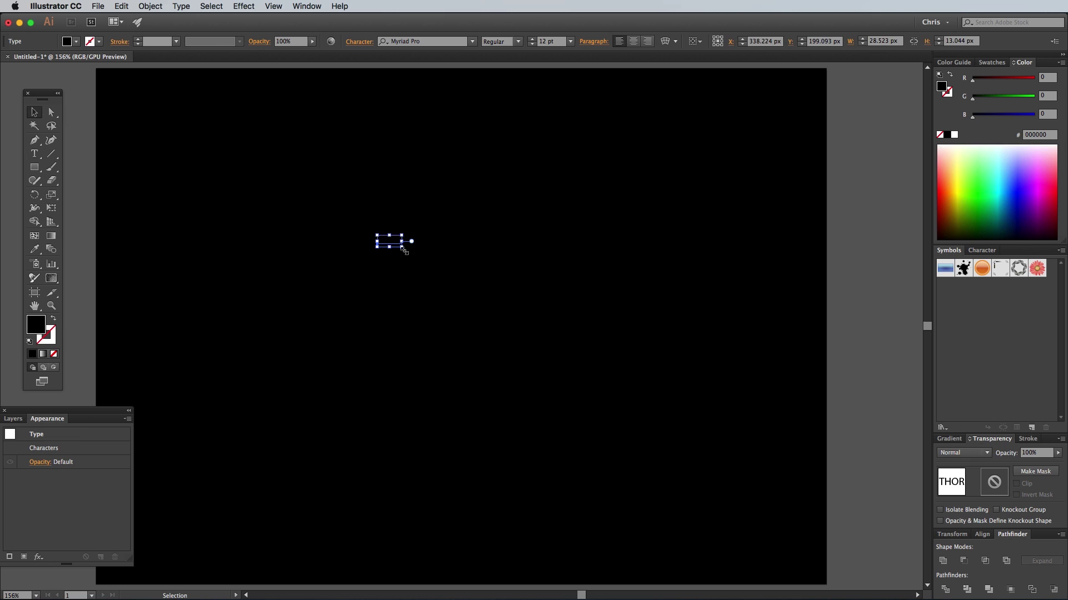
pyautogui.moveTo(402, 248); pyautogui.dragTo(554, 317)
pyautogui.click(954, 134)
# Step: Set the font of the THOR text to Dameron
pyautogui.click(427, 44)
pyautogui.write('dam')
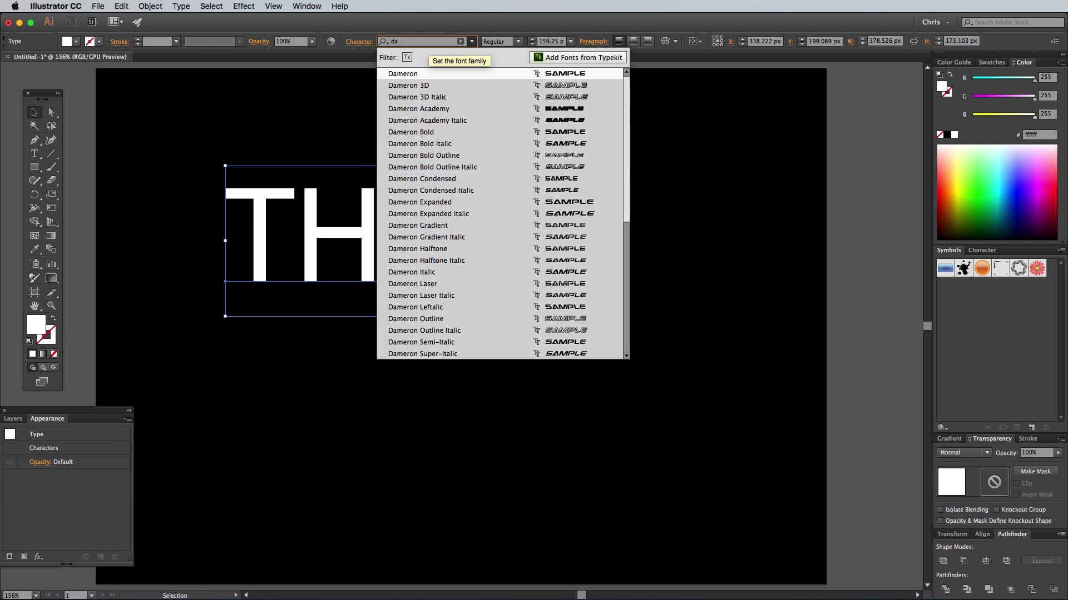
pyautogui.click(422, 72)
# Step: Duplicate the THOR text straight below and change the copy's wording to RAGNAROK
pyautogui.moveTo(345, 233); pyautogui.dragTo(345, 391)
pyautogui.doubleClick(395, 405)
pyautogui.hotkey('ctrl', 'a')
pyautogui.write('RAGNAROK')
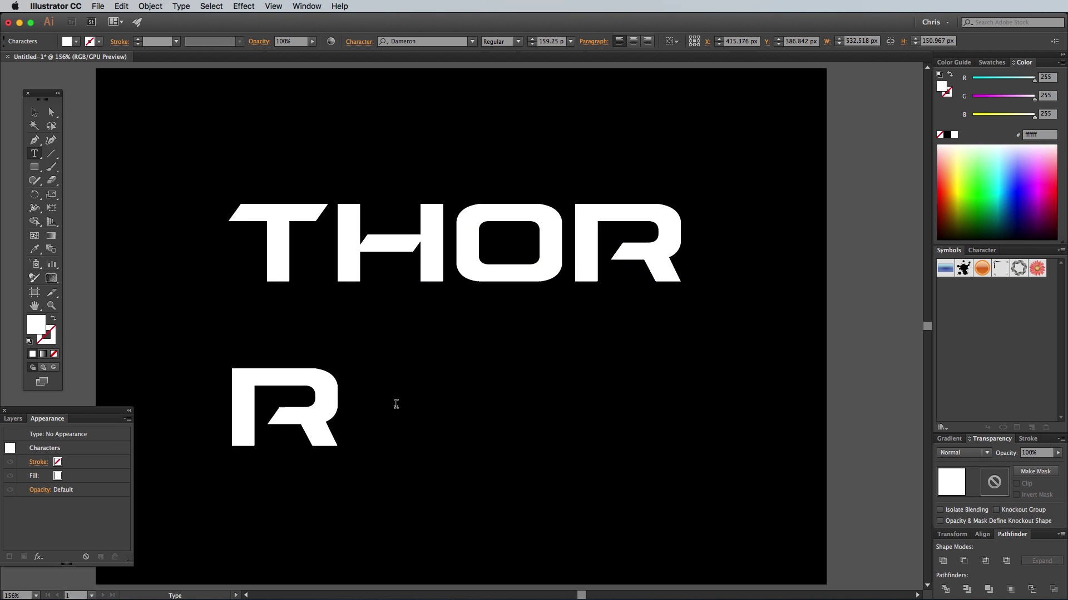
pyautogui.click(40, 115)
# Step: Set the font of the RAGNAROK text to Modi Thorson Regular
pyautogui.click(433, 43)
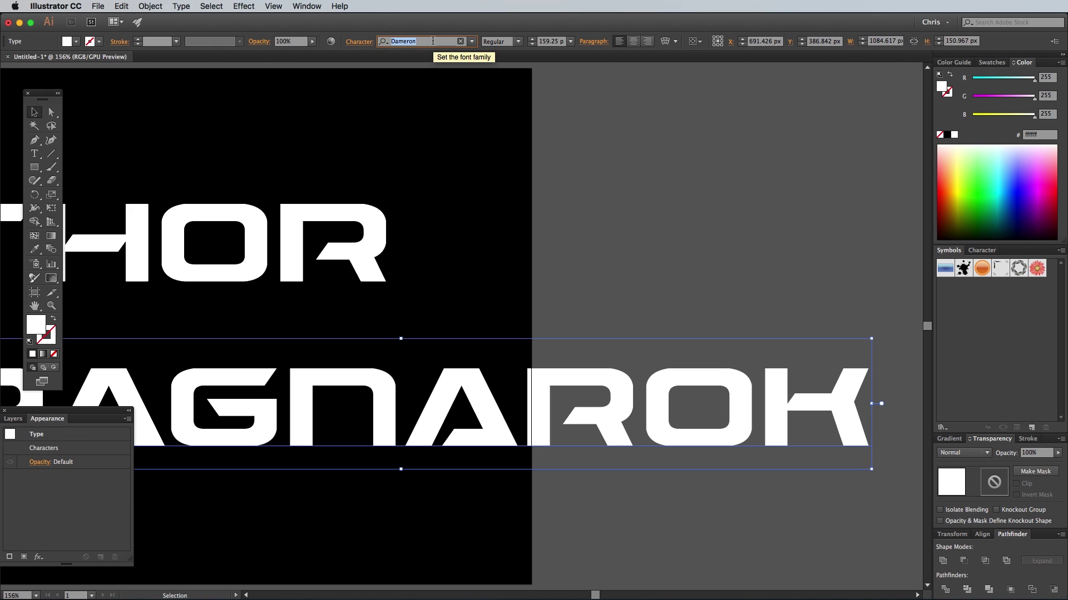
pyautogui.write('mod')
pyautogui.click(440, 73)
# Step: Scale RAGNAROK down proportionally to about 83 pt so it fits the artboard, and shrink THOR to suit it
pyautogui.press('super+minus')
pyautogui.press('super+minus')
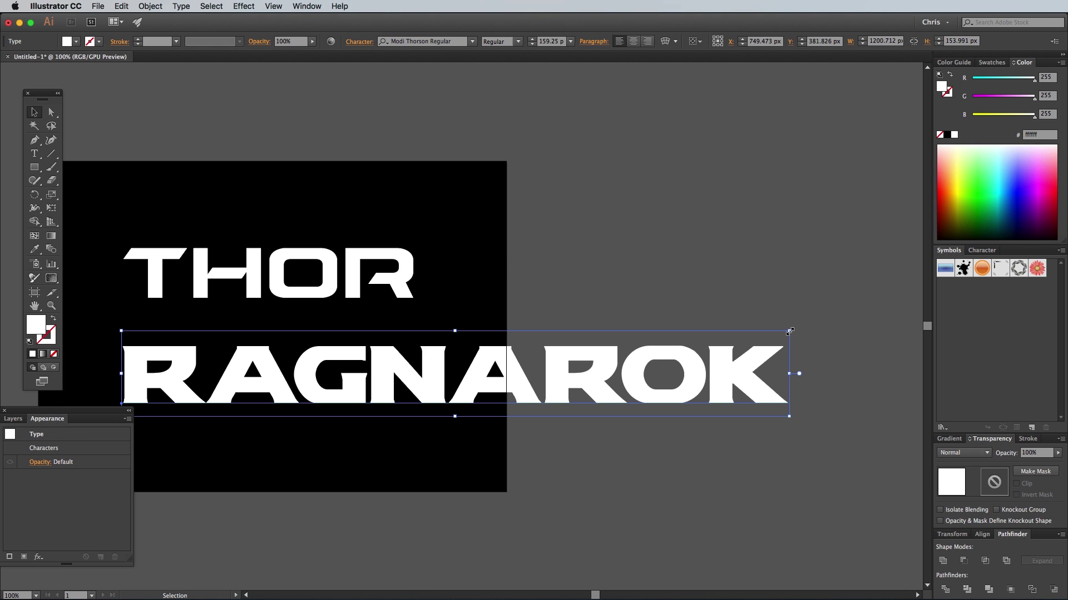
pyautogui.moveTo(789, 332); pyautogui.dragTo(468, 342)
pyautogui.click(347, 276)
pyautogui.moveTo(416, 229); pyautogui.dragTo(389, 245)
# Step: Centre the two words horizontally on each other and move RAGNAROK up close beneath THOR
pyautogui.press('super+a')
pyautogui.click(708, 42)
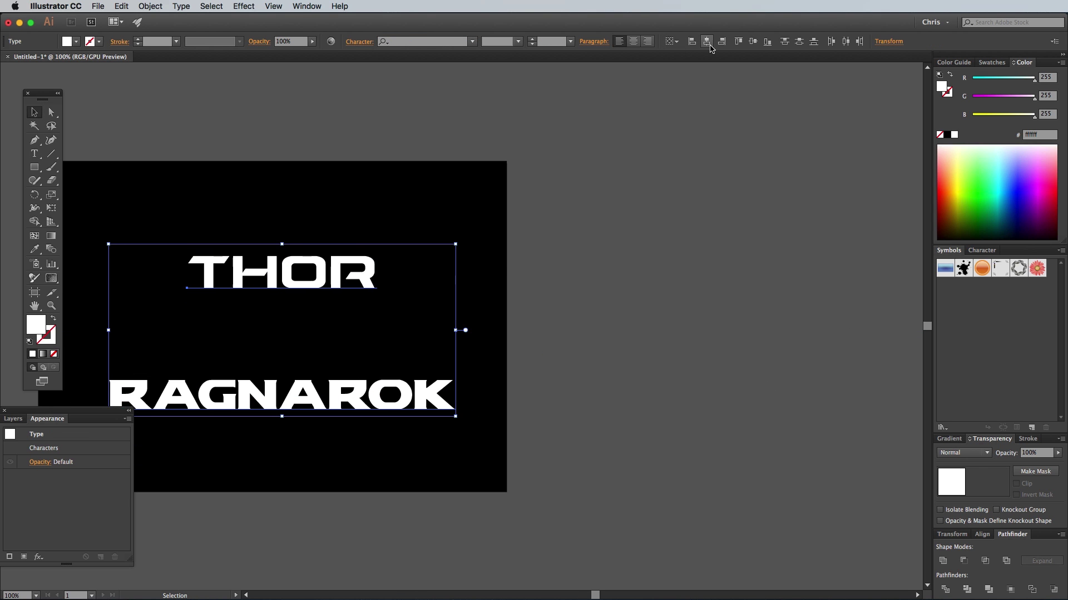
pyautogui.press('super+0')
pyautogui.click(838, 276)
pyautogui.moveTo(586, 421); pyautogui.dragTo(585, 300)
# Step: Tighten the kerning between the loosely spaced letter pairs in RAGNAROK
pyautogui.doubleClick(283, 309)
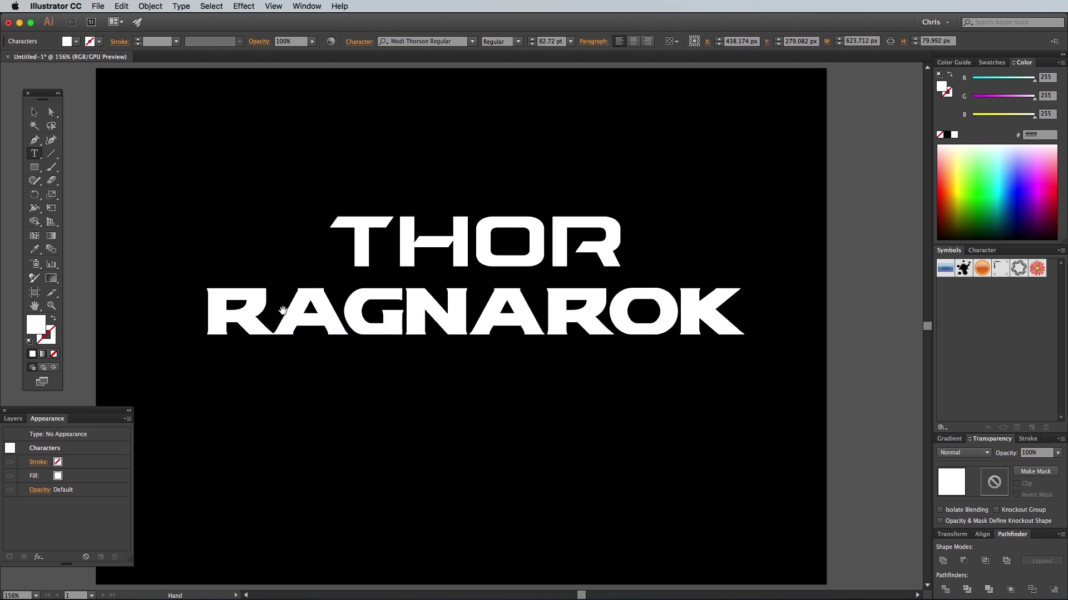
pyautogui.press('Right')
pyautogui.press('Right')
pyautogui.hotkey('alt', 'Left')
pyautogui.hotkey('alt', 'Left')
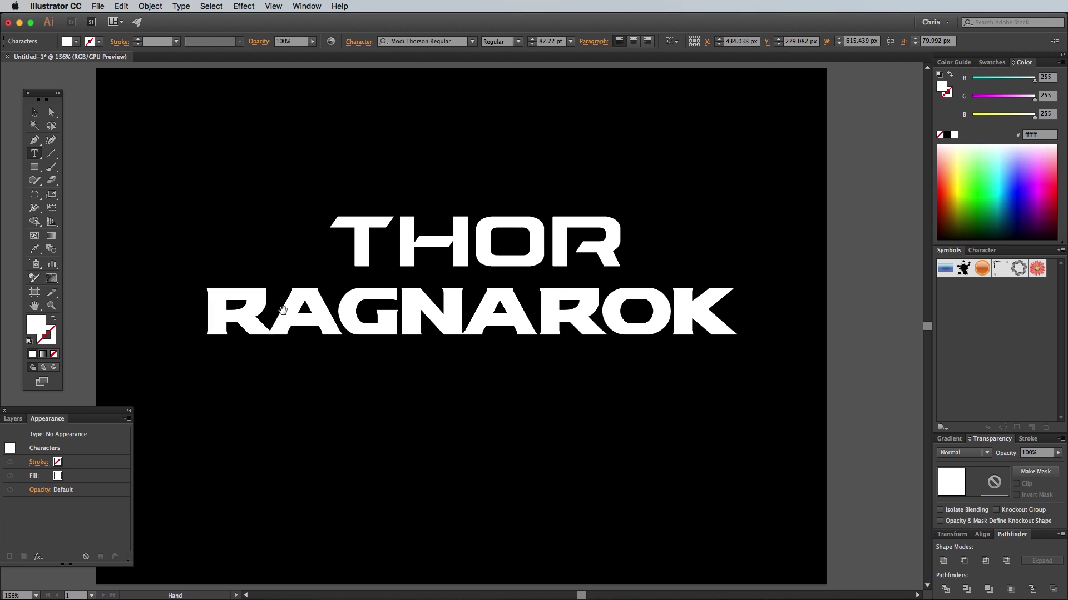
pyautogui.hotkey('alt', 'Left')
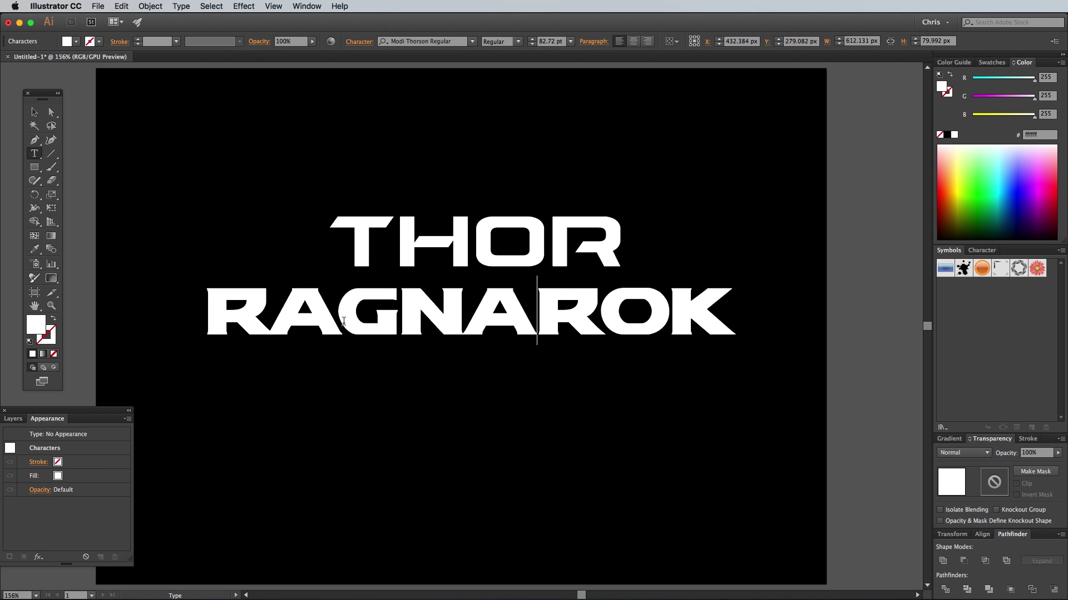
pyautogui.click(343, 321)
pyautogui.press('Escape')
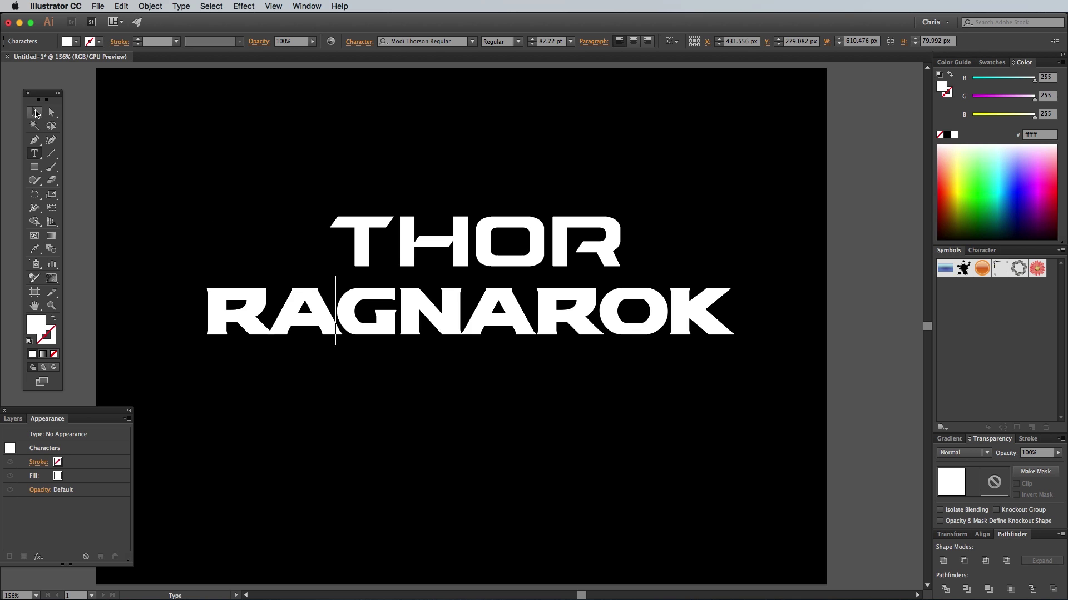
# Step: Enlarge RAGNAROK to nearly fill the artboard's width and scale THOR up slightly to match
pyautogui.moveTo(204, 273); pyautogui.dragTo(162, 271)
pyautogui.click(363, 255)
pyautogui.moveTo(328, 203); pyautogui.dragTo(310, 174)
# Step: Select both words together and move them to the centre of the artboard
pyautogui.keyDown('shift'); pyautogui.click(639, 331); pyautogui.keyUp('shift')
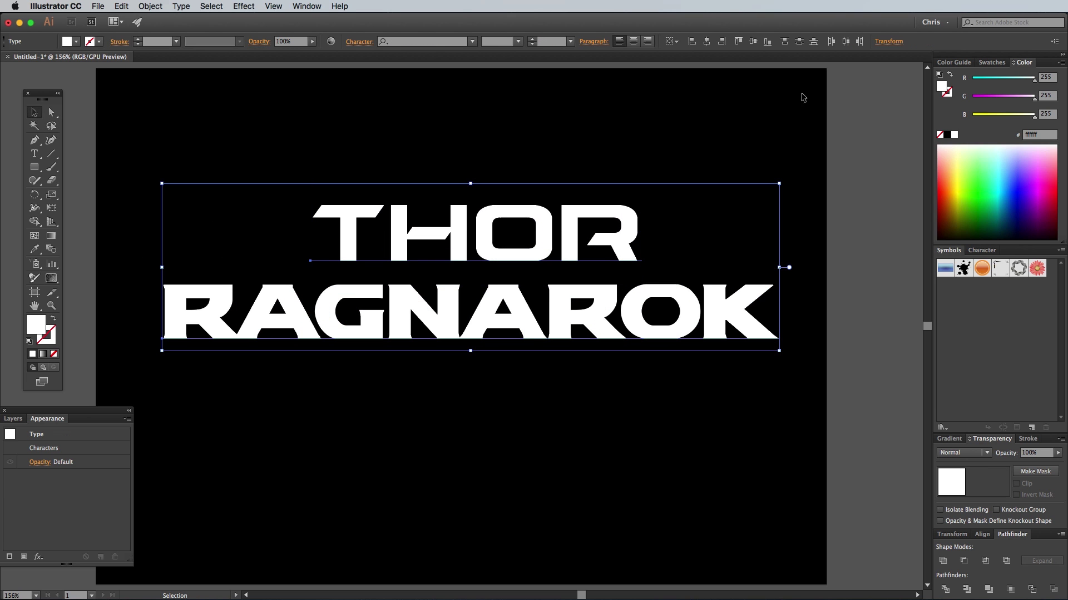
pyautogui.moveTo(549, 328); pyautogui.dragTo(537, 336)
pyautogui.press('Right')
pyautogui.hotkey('shift', 'Down')
pyautogui.hotkey('shift', 'Down')
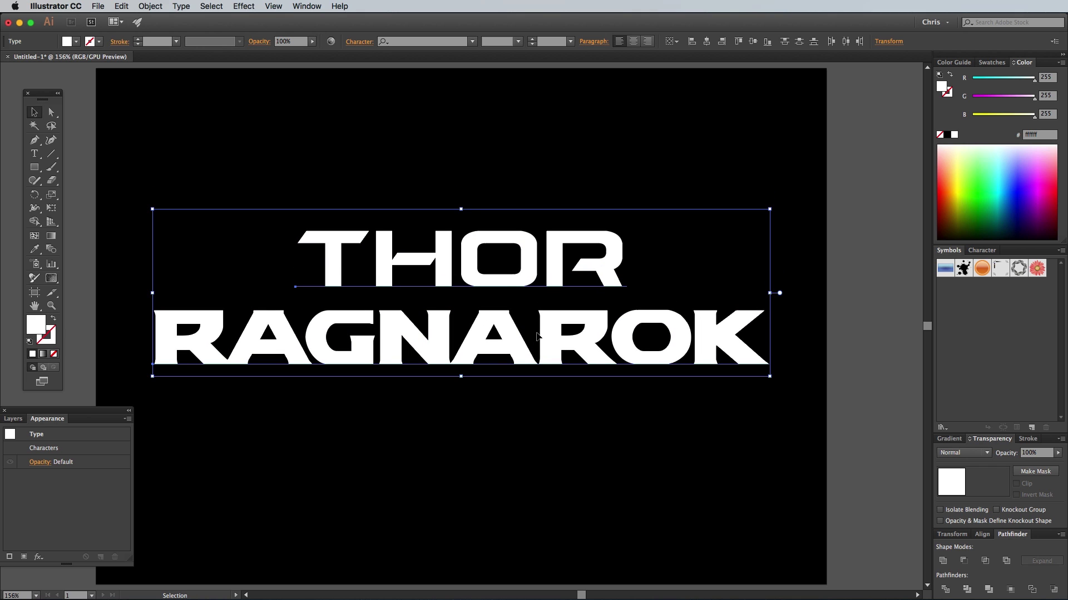
# Step: Start a 3D Extrude & Bevel effect on both words with rotations of 14°, 0° and 0° and 45° perspective
pyautogui.click(247, 6)
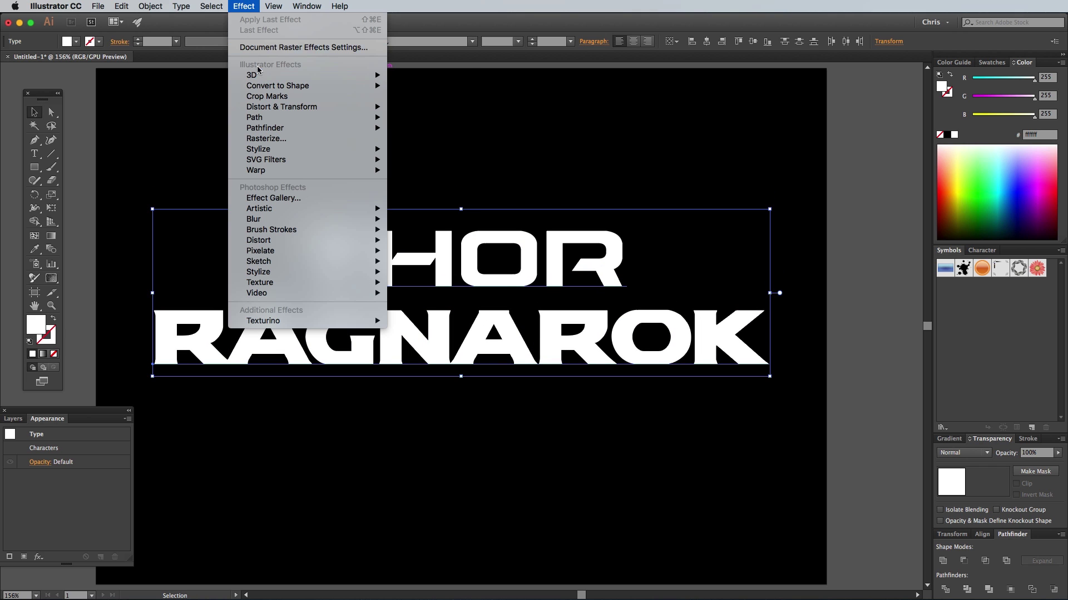
pyautogui.moveTo(259, 74)
pyautogui.click(398, 81)
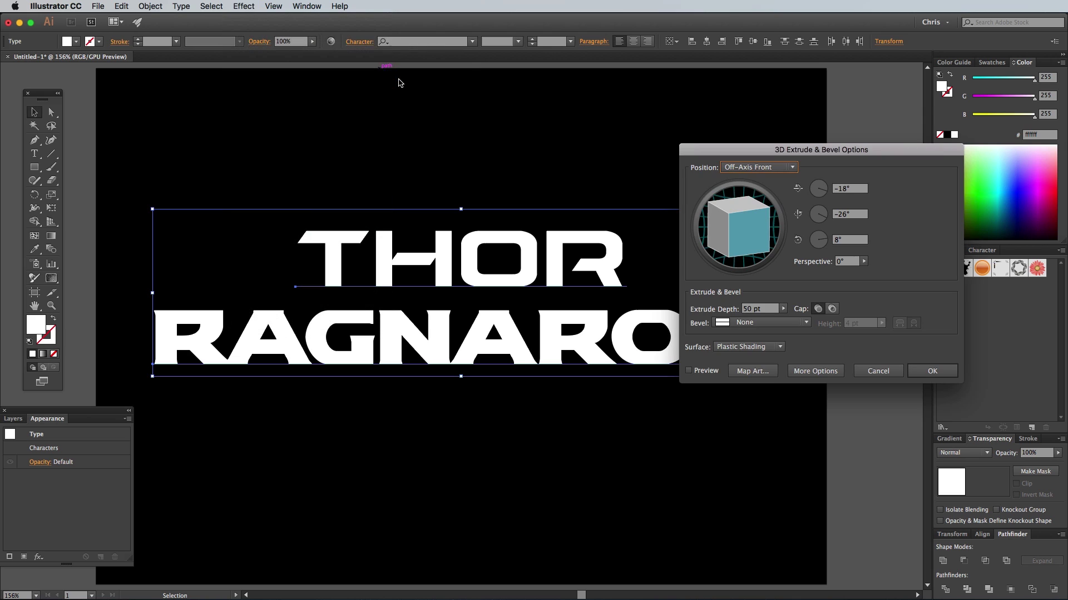
pyautogui.press('Tab')
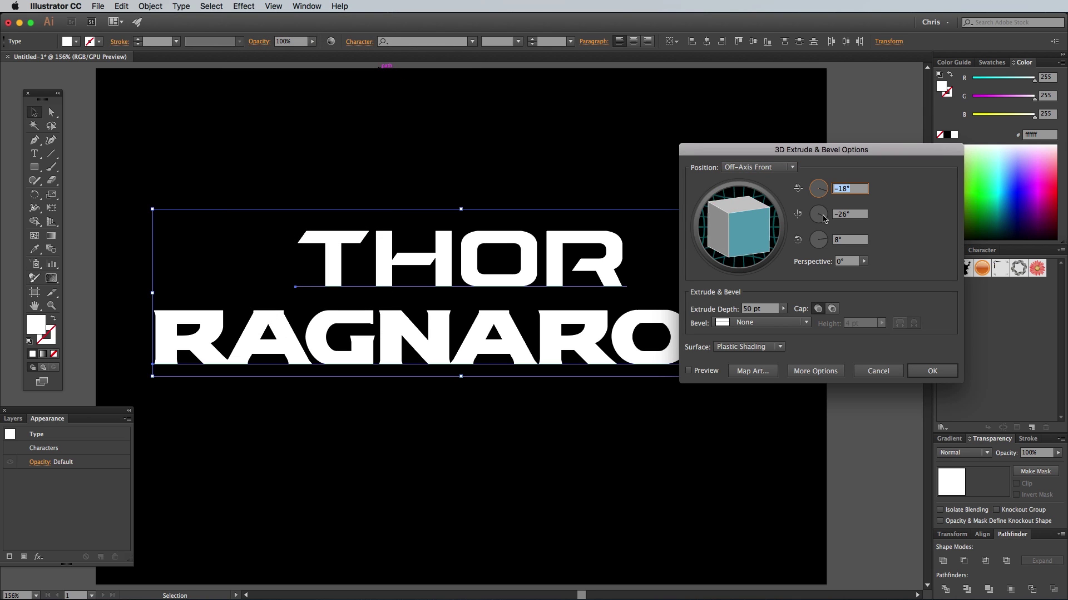
pyautogui.write('14')
pyautogui.press('Tab')
pyautogui.press('Tab')
pyautogui.write('0')
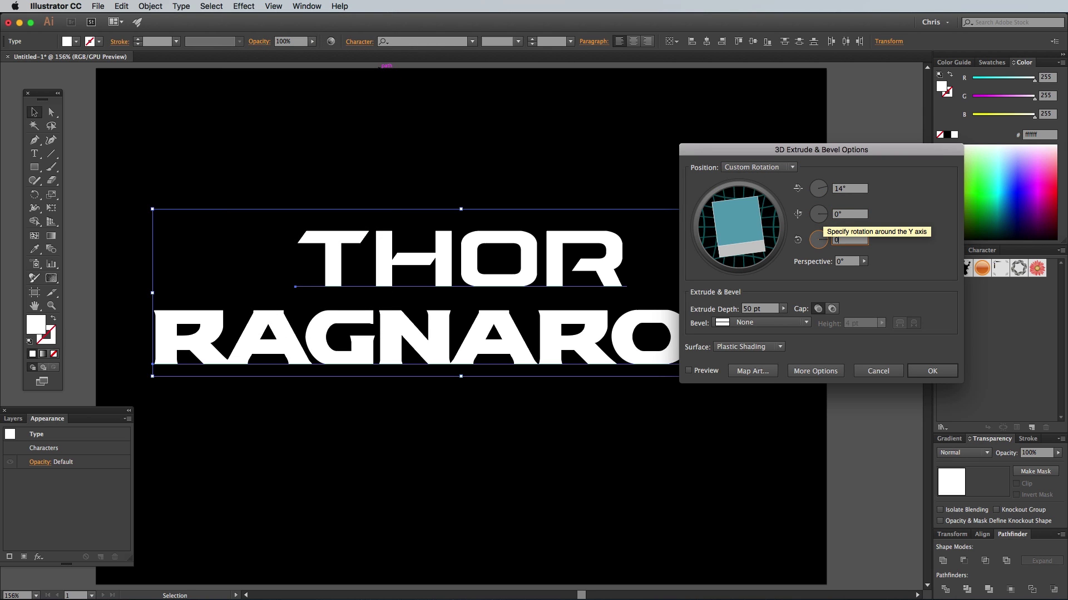
pyautogui.press('Tab')
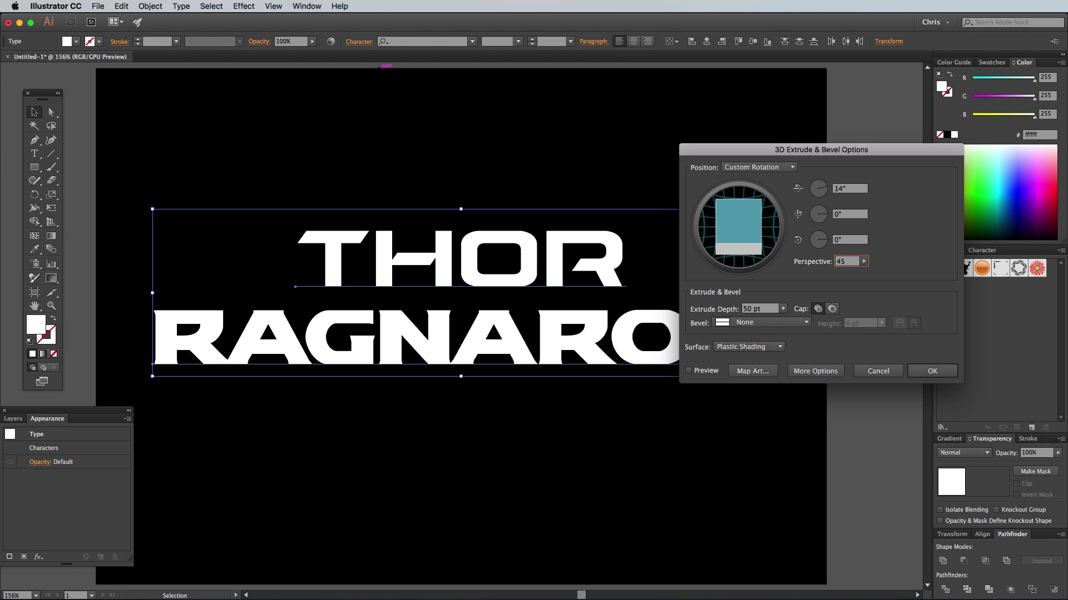
# Step: Set the extrusion's blend steps to 0 and preview it, readjusting the Y rotation to 0°
pyautogui.click(824, 372)
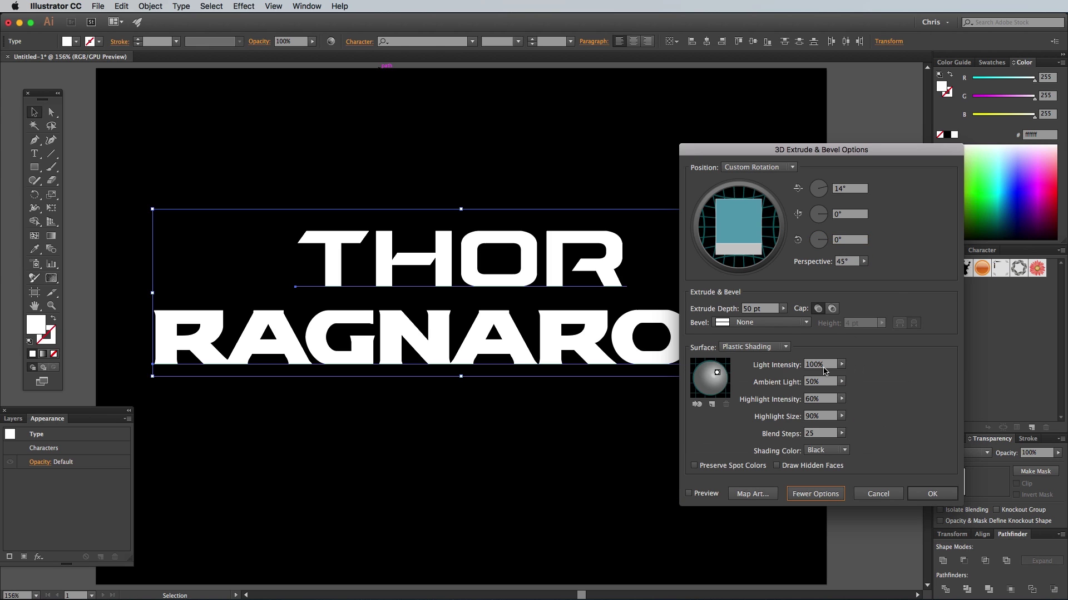
pyautogui.click(817, 439)
pyautogui.press('Tab')
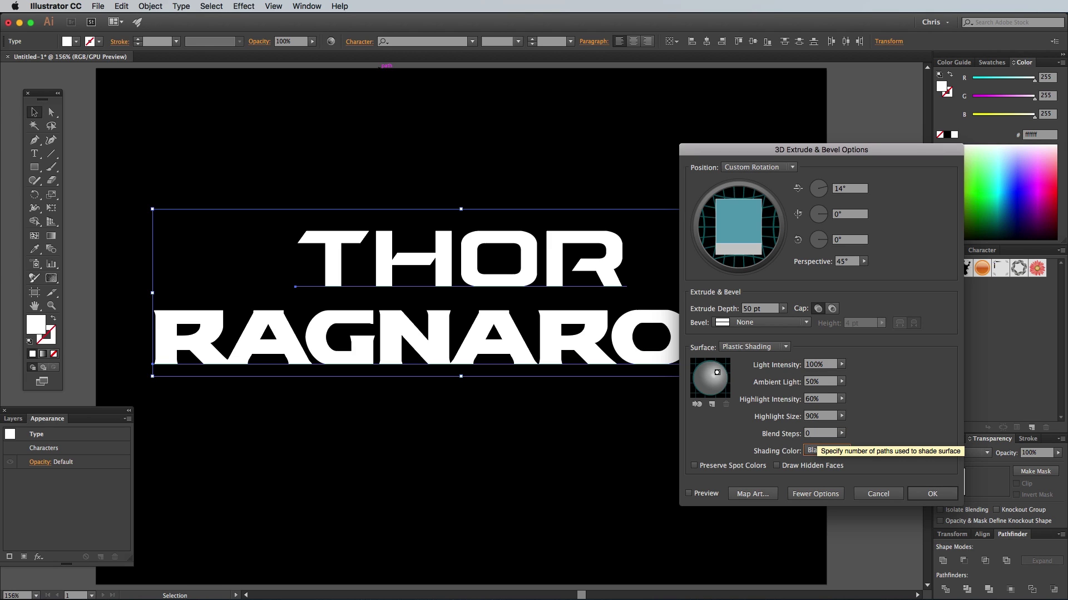
pyautogui.click(710, 493)
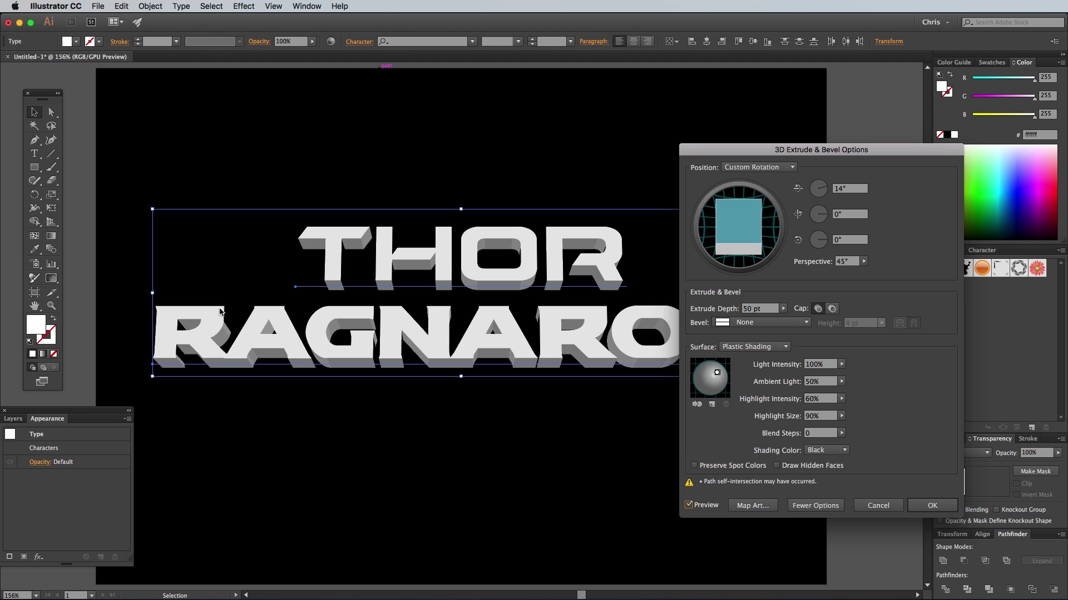
pyautogui.click(851, 215)
pyautogui.press('Up')
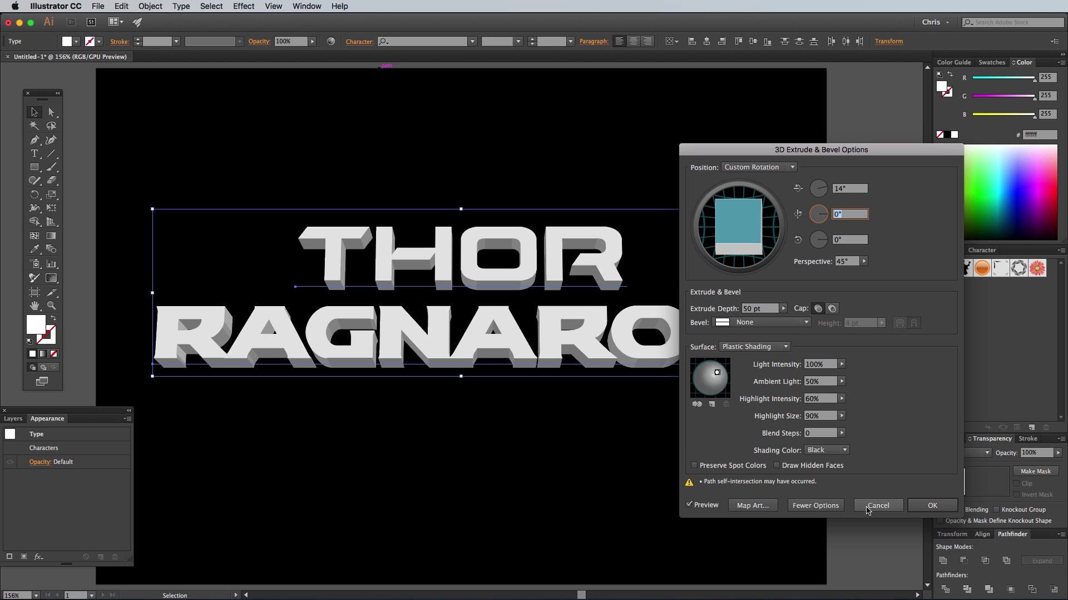
# Step: Apply the 3D Extrude & Bevel effect to both words and expand its appearance into editable shapes
pyautogui.click(932, 506)
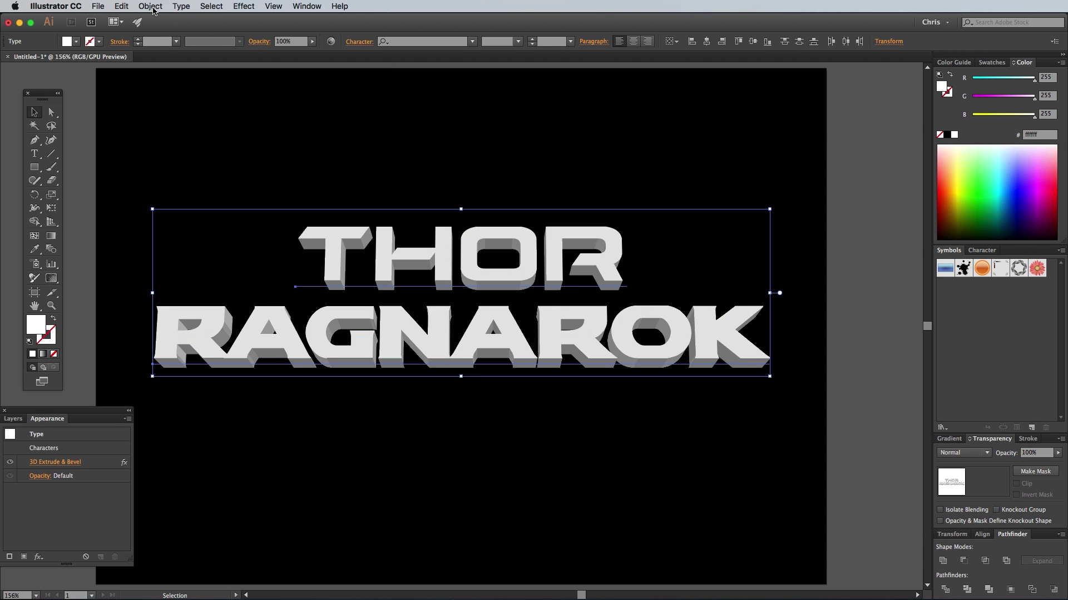
pyautogui.click(152, 6)
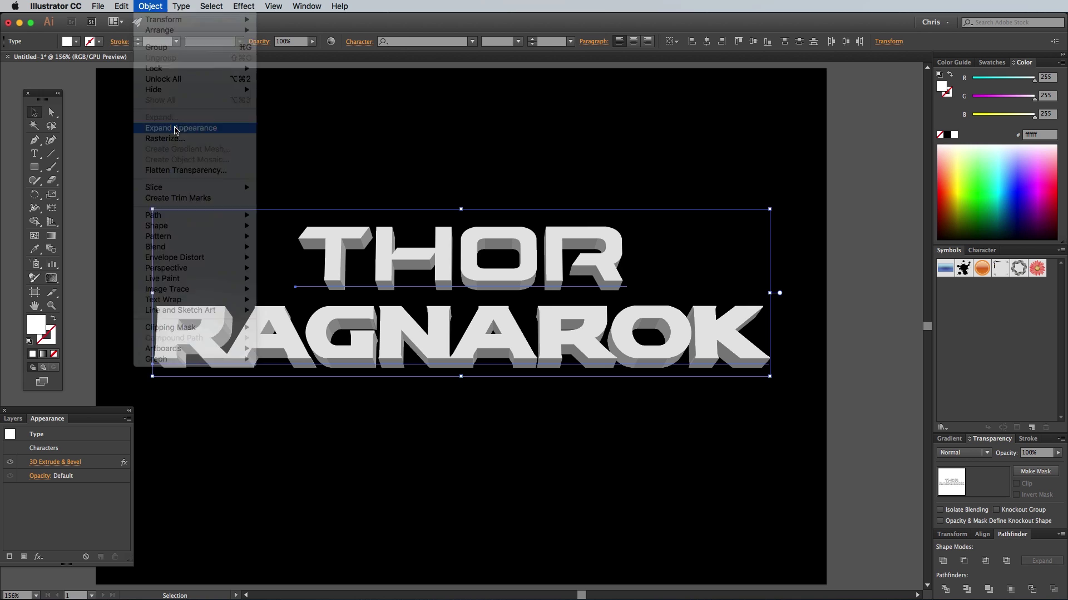
pyautogui.click(175, 130)
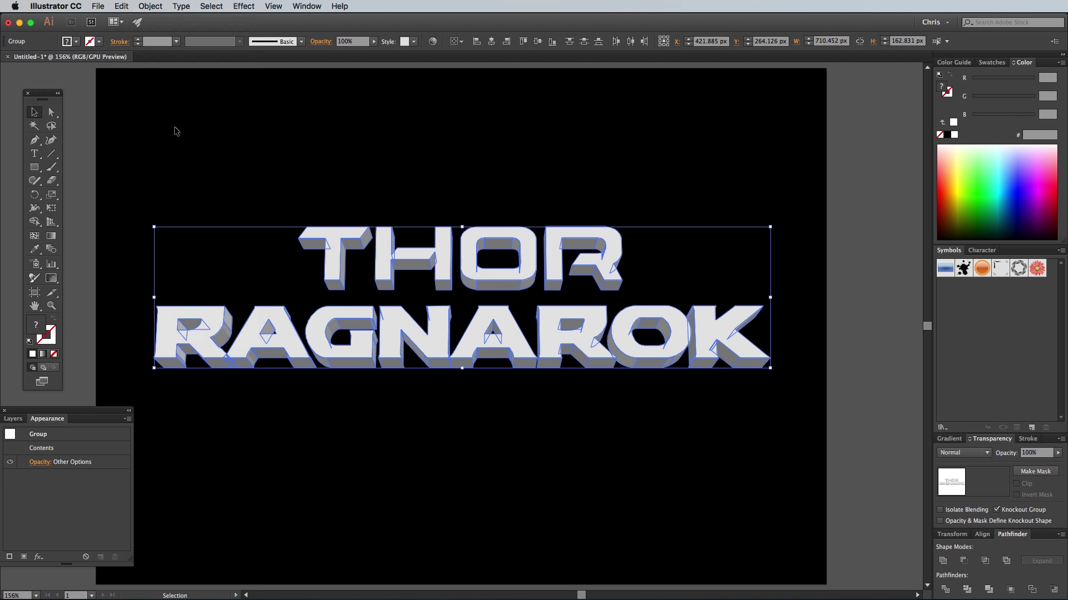
# Step: Ungroup the expanded lettering twice so its faces can be edited separately
pyautogui.rightClick(379, 258)
pyautogui.click(402, 323)
pyautogui.rightClick(380, 268)
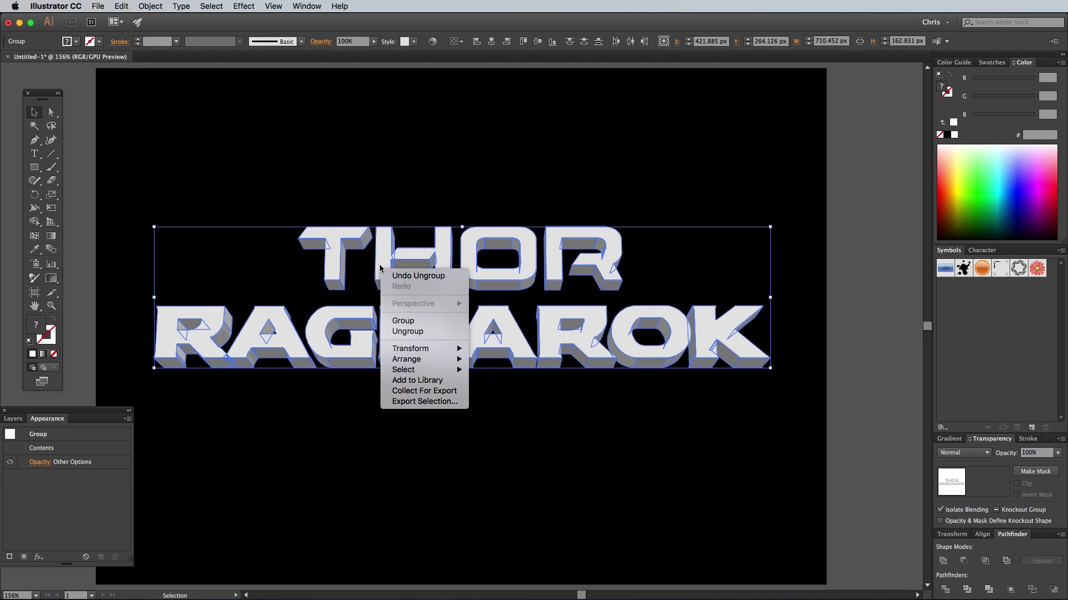
pyautogui.click(408, 331)
pyautogui.rightClick(381, 273)
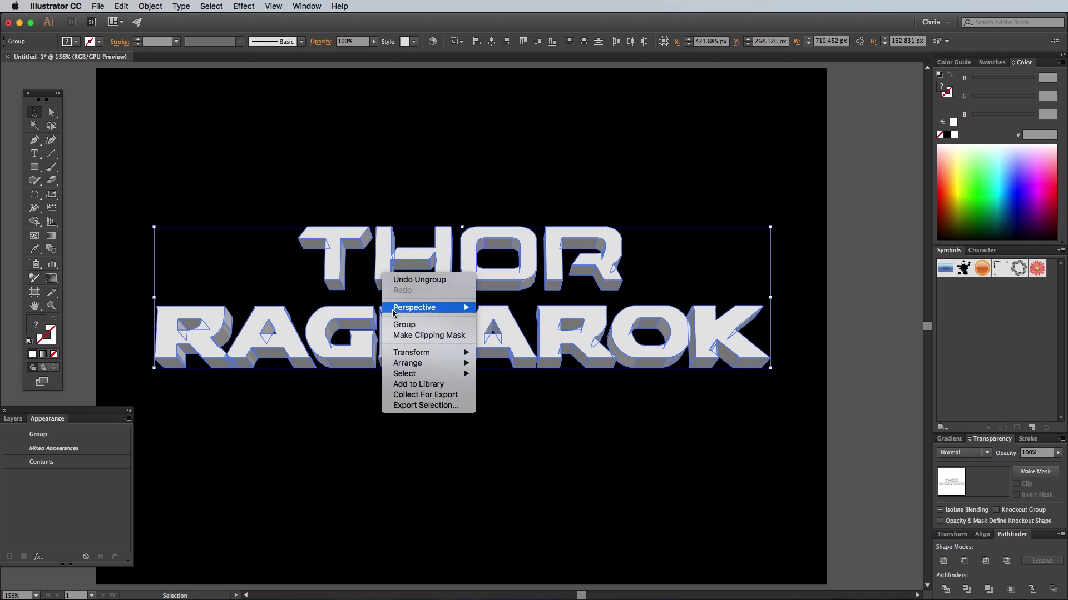
pyautogui.click(327, 209)
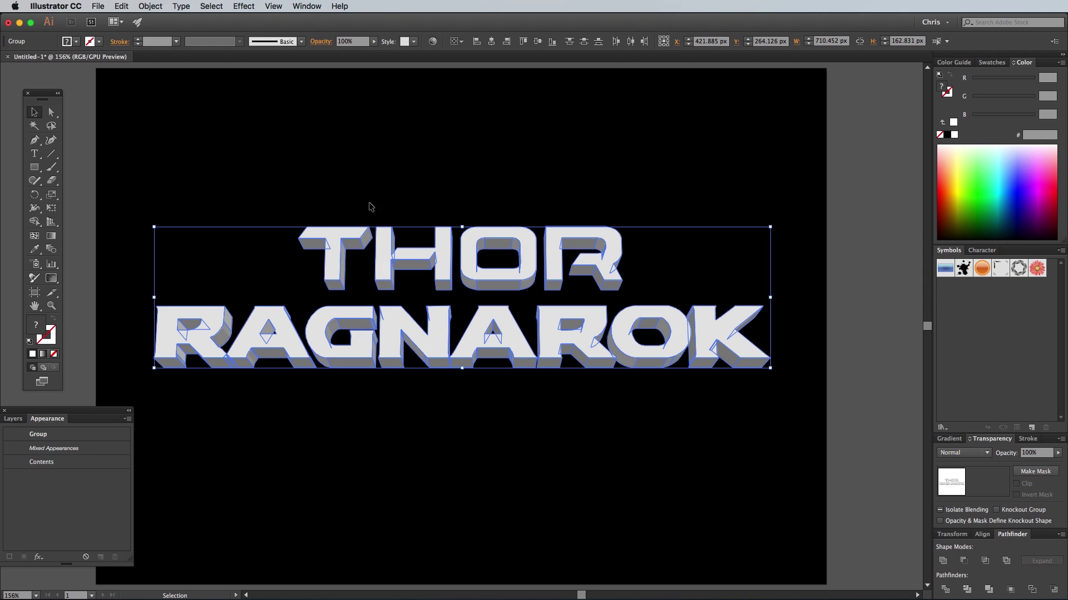
# Step: Fill all the letter faces with a linear gradient and set its starting colour stop to RGB 115, 0, 0
pyautogui.click(945, 439)
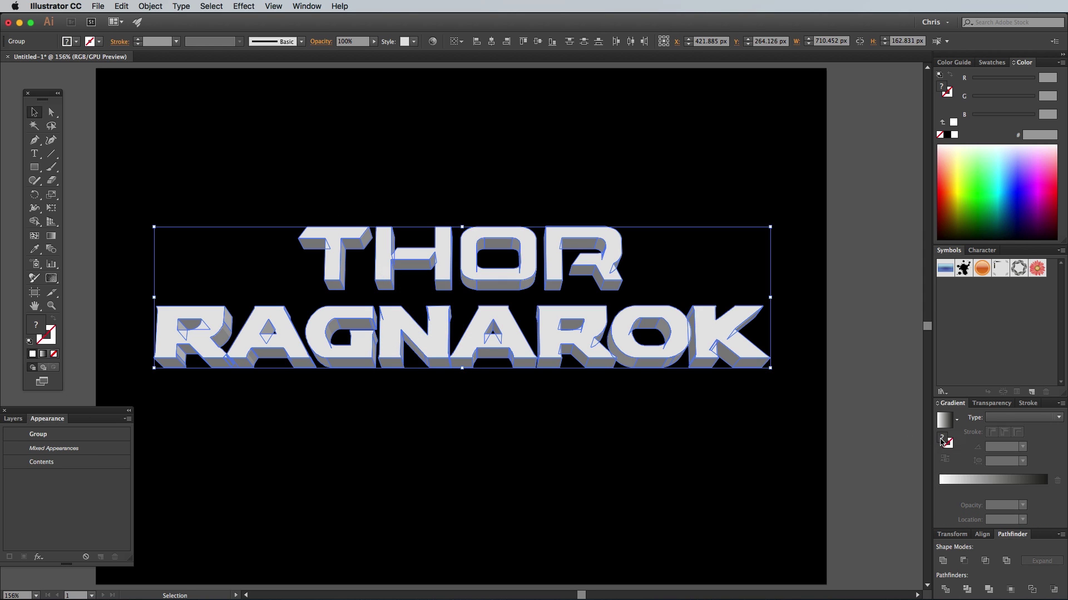
pyautogui.click(944, 421)
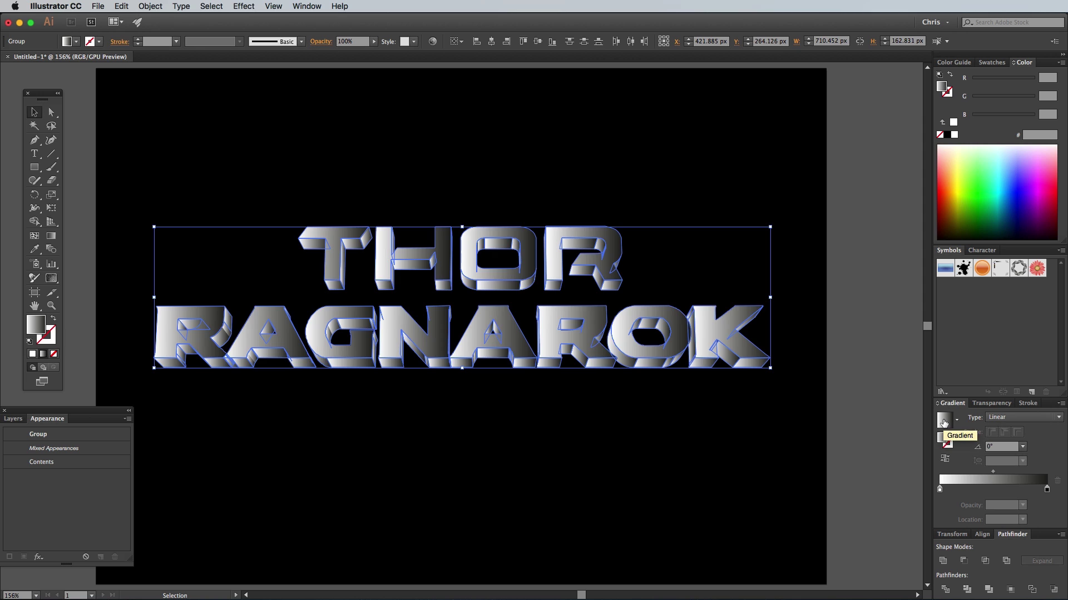
pyautogui.doubleClick(939, 489)
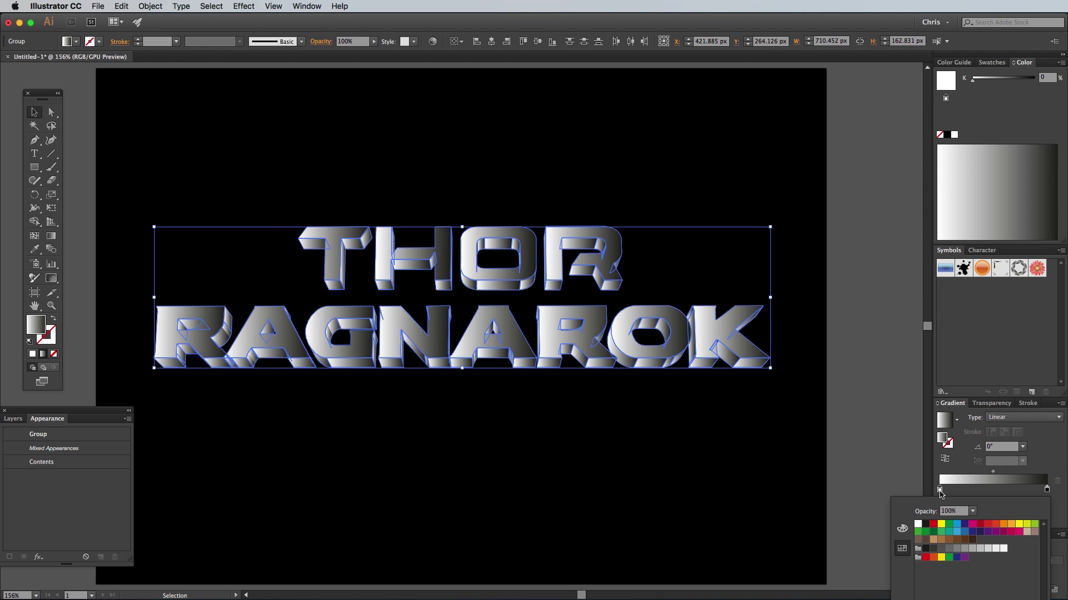
pyautogui.click(934, 532)
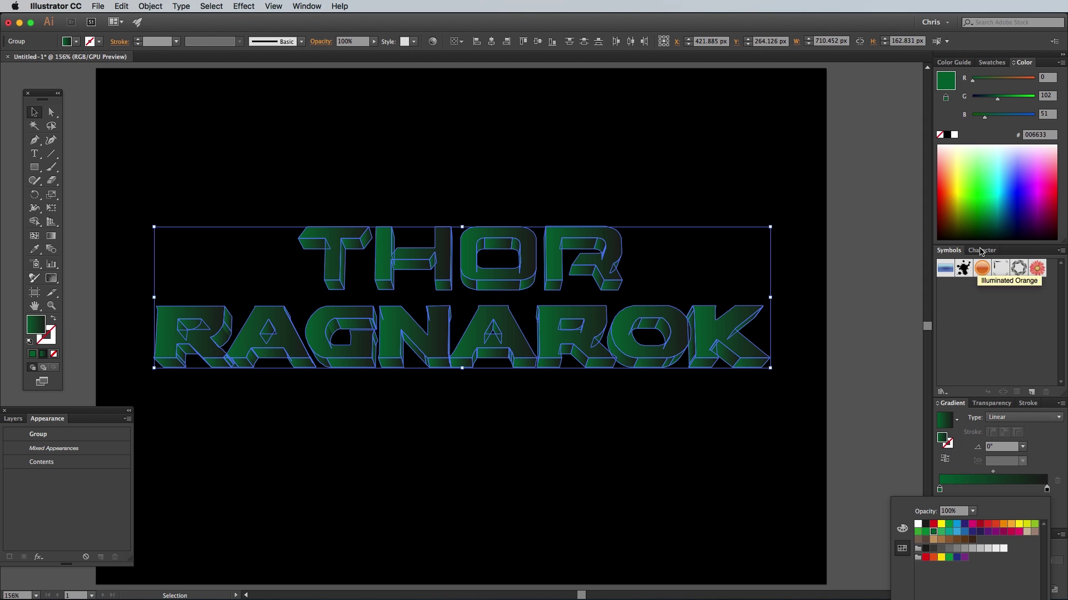
pyautogui.click(1048, 83)
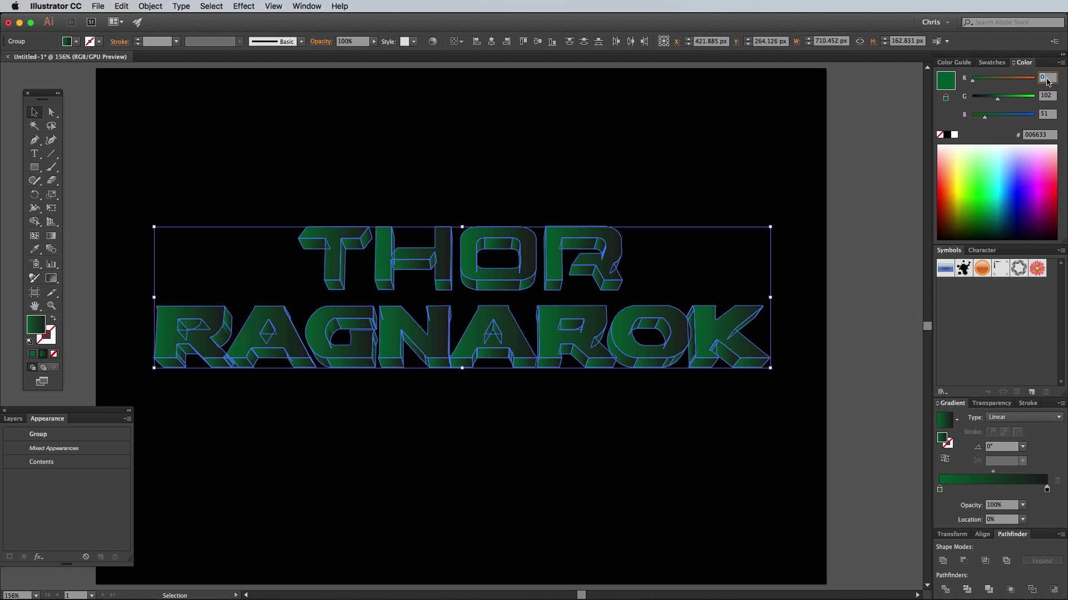
pyautogui.press('Tab')
pyautogui.write('0')
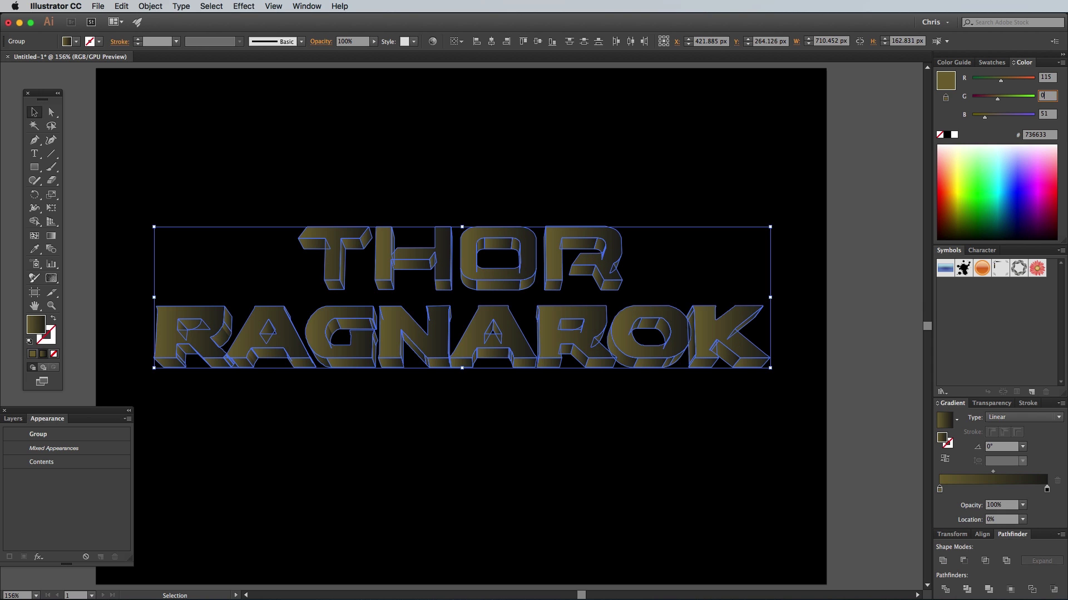
pyautogui.press('Tab')
pyautogui.write('0')
pyautogui.press('Tab')
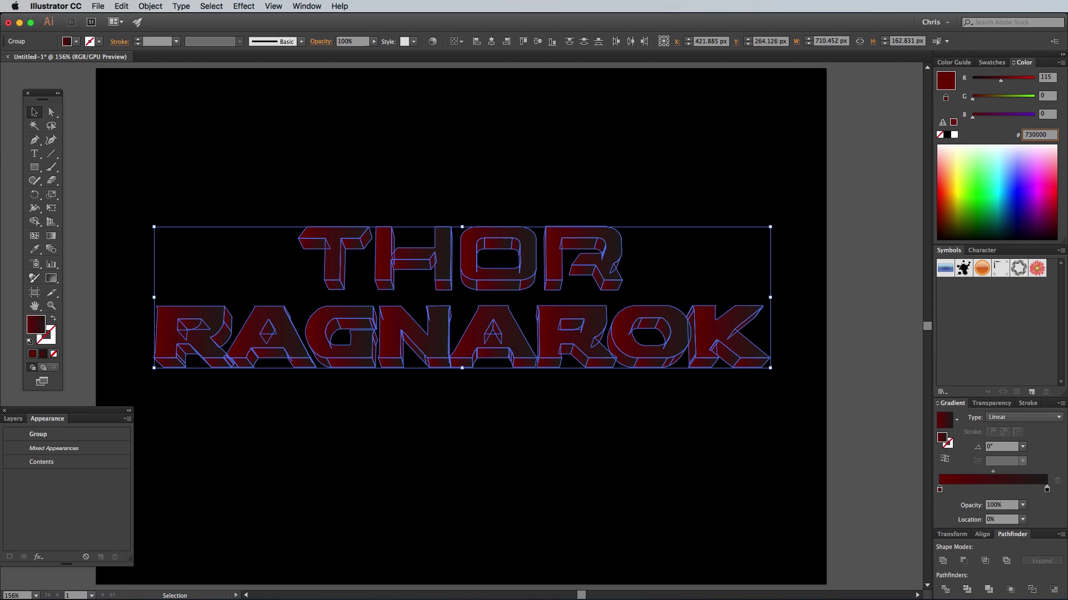
# Step: Set the gradient's end colour stop to RGB 35, 0, 0 and deselect the lettering
pyautogui.doubleClick(1047, 489)
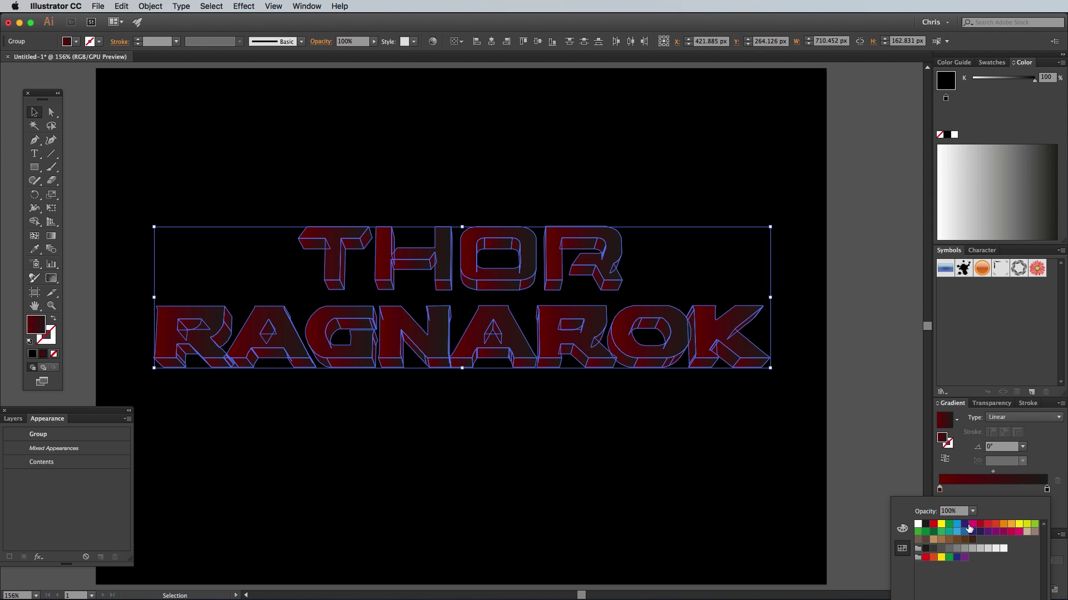
pyautogui.click(980, 526)
pyautogui.click(1048, 78)
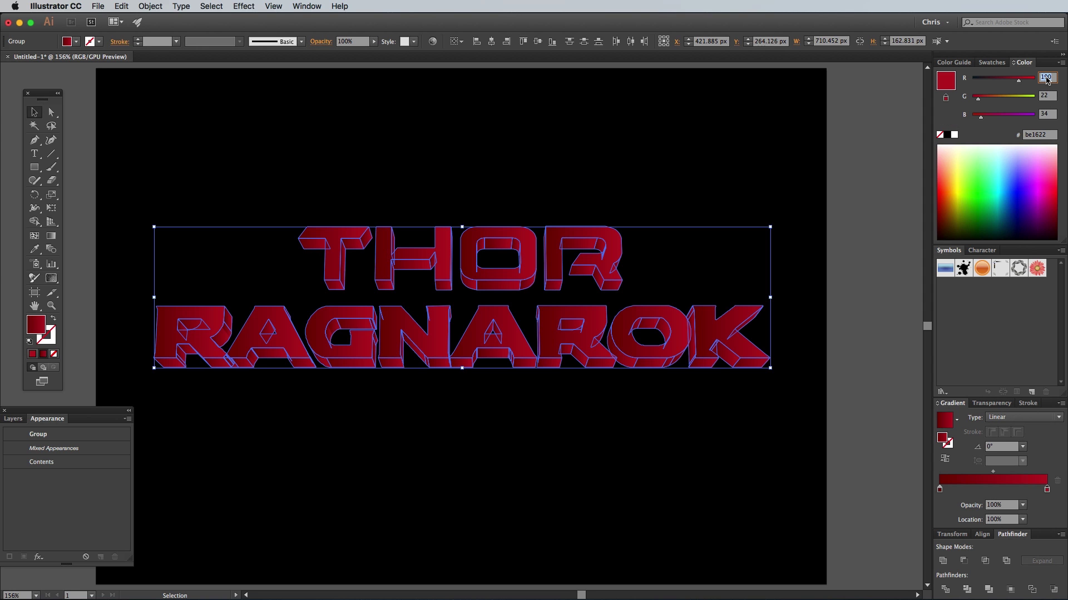
pyautogui.write('35')
pyautogui.press('Tab')
pyautogui.write('0')
pyautogui.press('Tab')
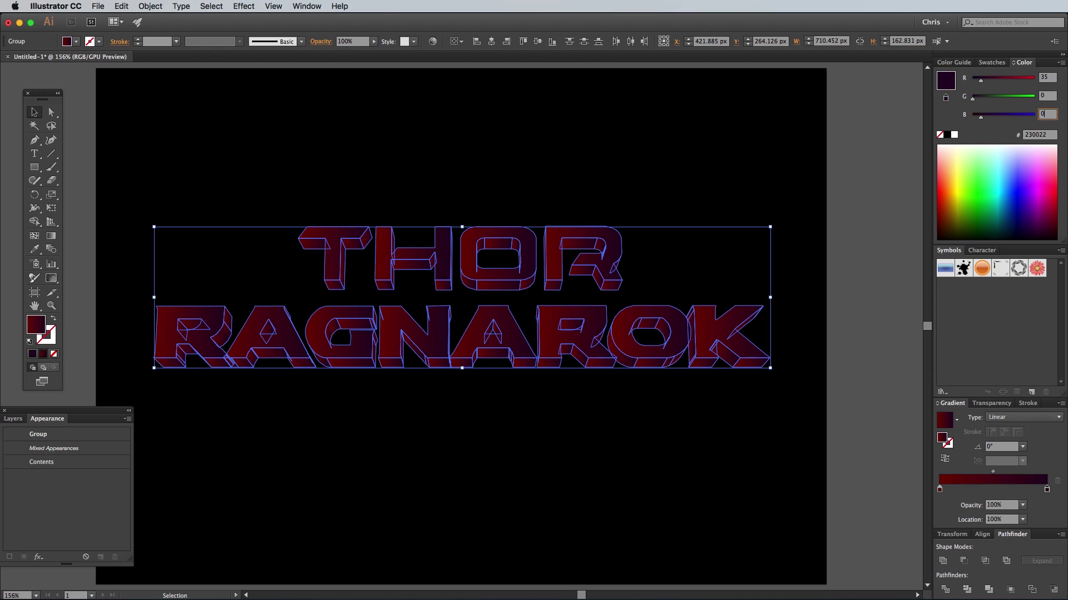
pyautogui.write('0')
pyautogui.press('Tab')
pyautogui.click(656, 184)
# Step: Unite the three inner side pieces of THOR's O into one shape
pyautogui.press('super+equal')
pyautogui.press('super+equal')
pyautogui.press('super+equal')
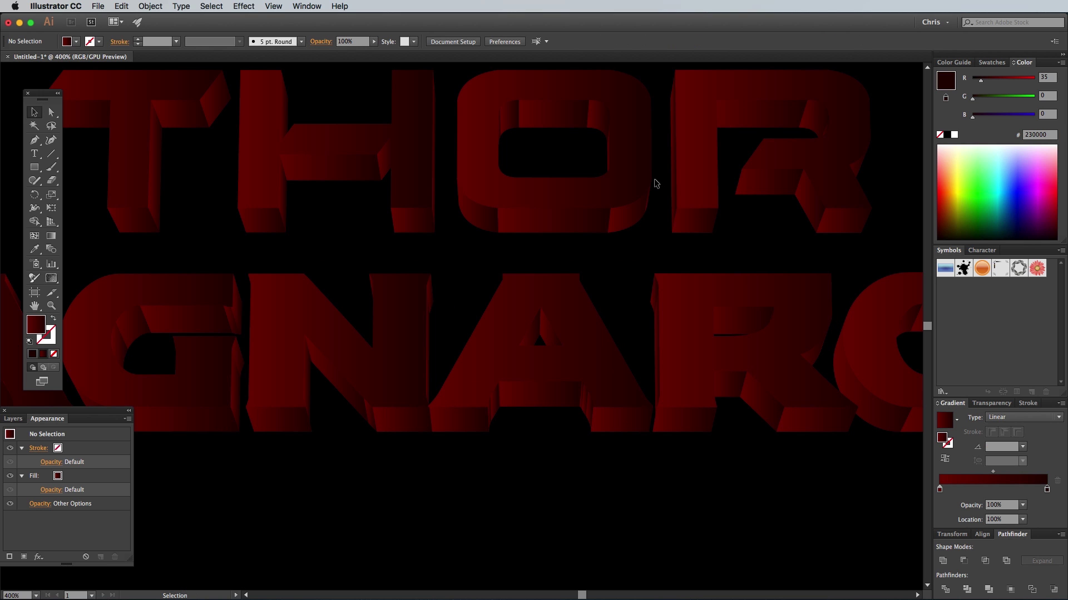
pyautogui.scroll(4, 656, 184)
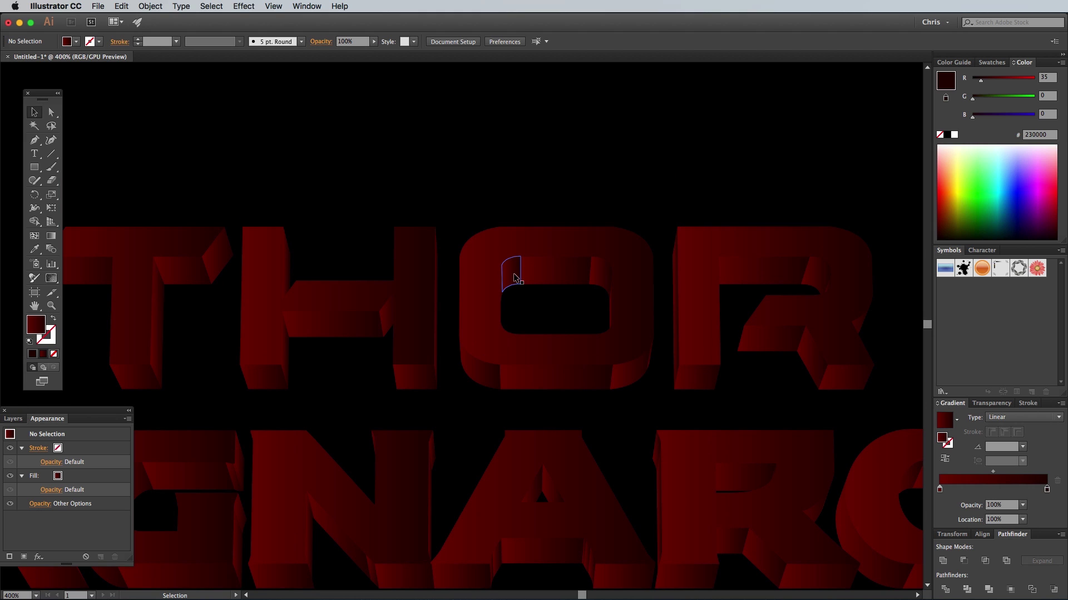
pyautogui.click(515, 278)
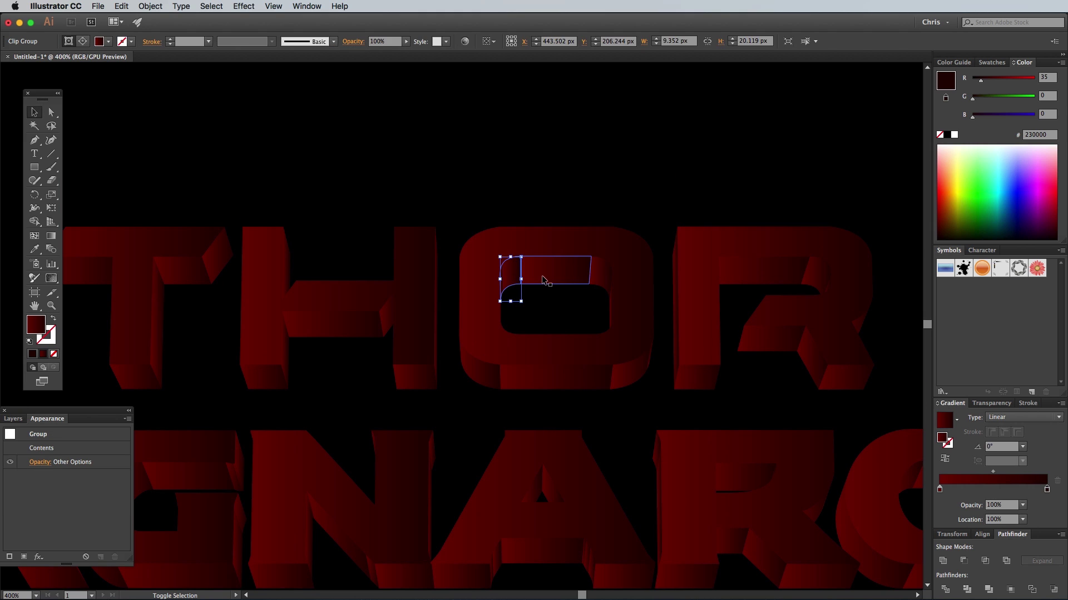
pyautogui.keyDown('shift'); pyautogui.click(544, 278); pyautogui.keyUp('shift')
pyautogui.keyDown('shift'); pyautogui.click(605, 282); pyautogui.keyUp('shift')
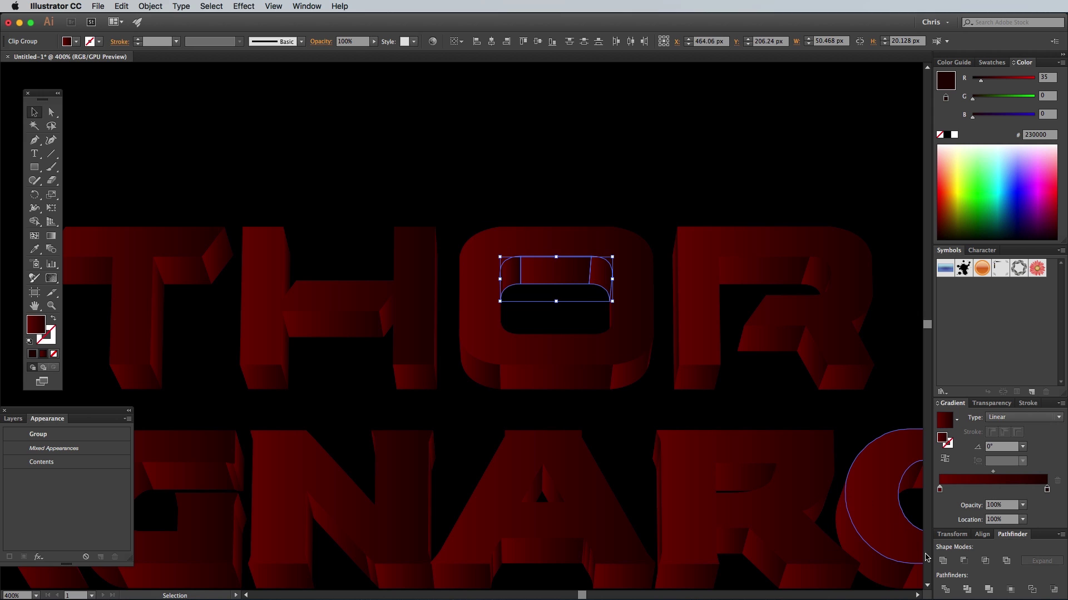
pyautogui.click(942, 562)
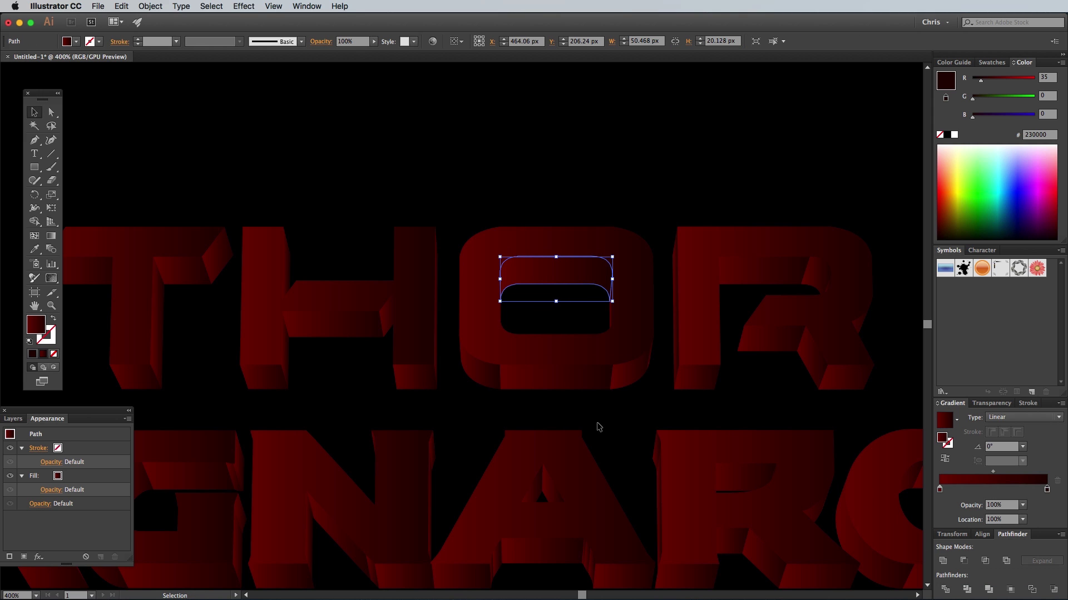
# Step: Unite the lower side pieces of THOR's O and the inner side pieces of its R into single shapes
pyautogui.click(479, 370)
pyautogui.click(945, 562)
pyautogui.click(778, 271)
pyautogui.keyDown('shift'); pyautogui.click(828, 286); pyautogui.keyUp('shift')
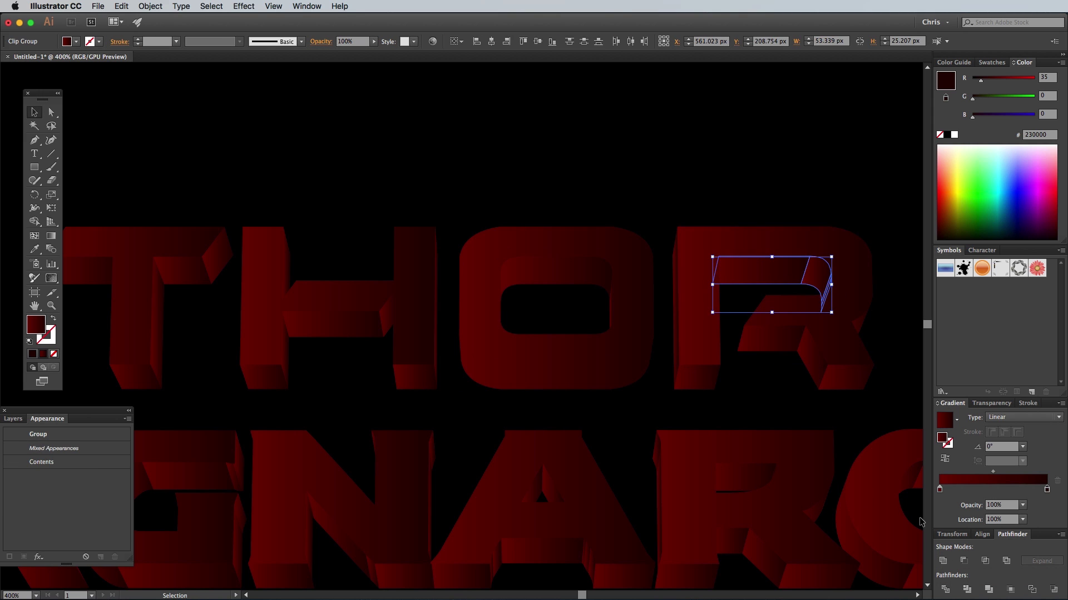
pyautogui.click(942, 562)
# Step: Unite the split side pieces on the O and K of RAGNAROK into single shapes
pyautogui.moveTo(868, 501); pyautogui.dragTo(586, 290)
pyautogui.click(662, 266)
pyautogui.click(943, 561)
pyautogui.click(664, 367)
pyautogui.click(942, 561)
pyautogui.moveTo(834, 472); pyautogui.dragTo(745, 511)
pyautogui.click(675, 312)
pyautogui.click(943, 562)
pyautogui.click(796, 429)
# Step: Redirect the gradients on the T's side faces with the Gradient tool, angling them differently on each underside
pyautogui.moveTo(248, 272); pyautogui.dragTo(795, 347)
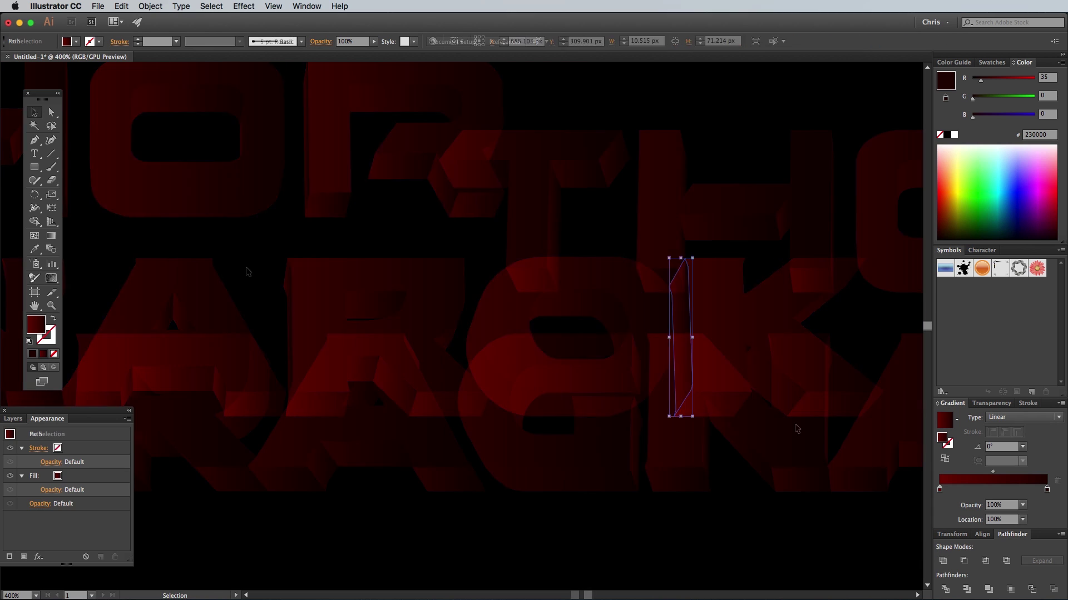
pyautogui.click(477, 189)
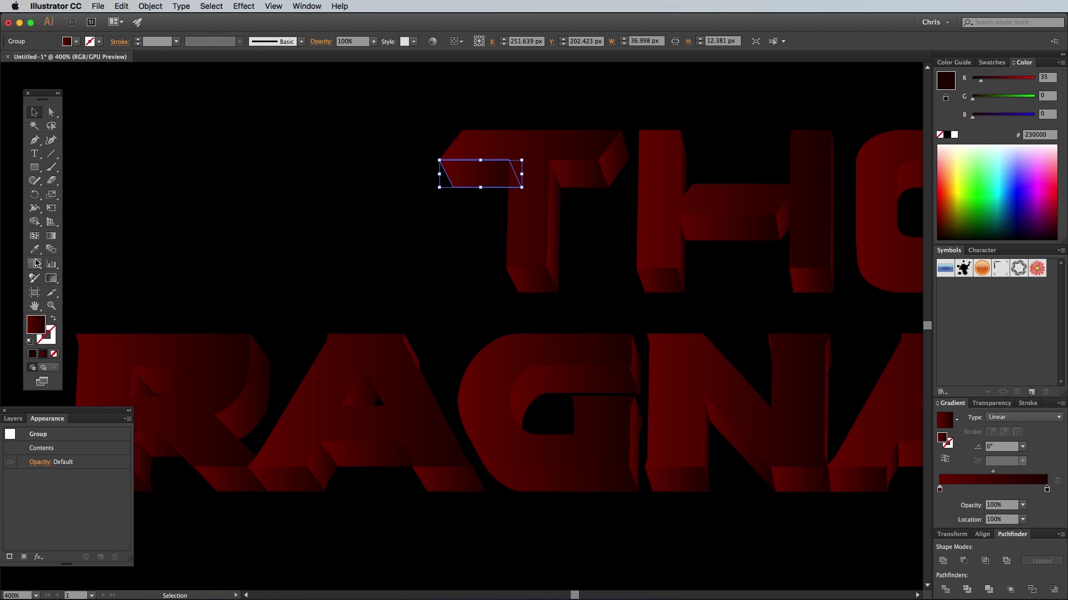
pyautogui.click(51, 236)
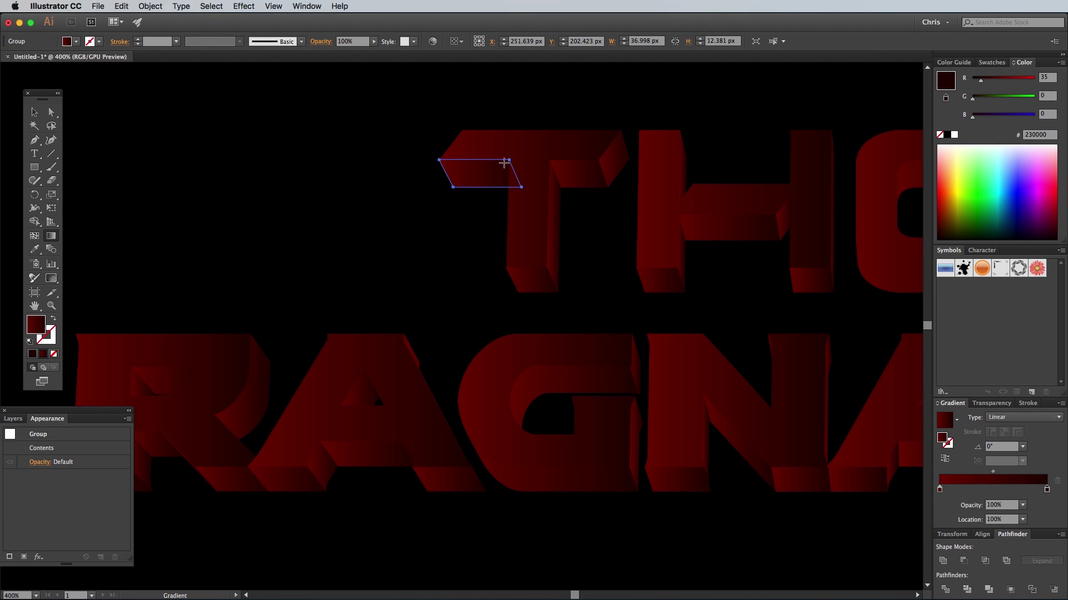
pyautogui.moveTo(503, 163); pyautogui.dragTo(487, 179)
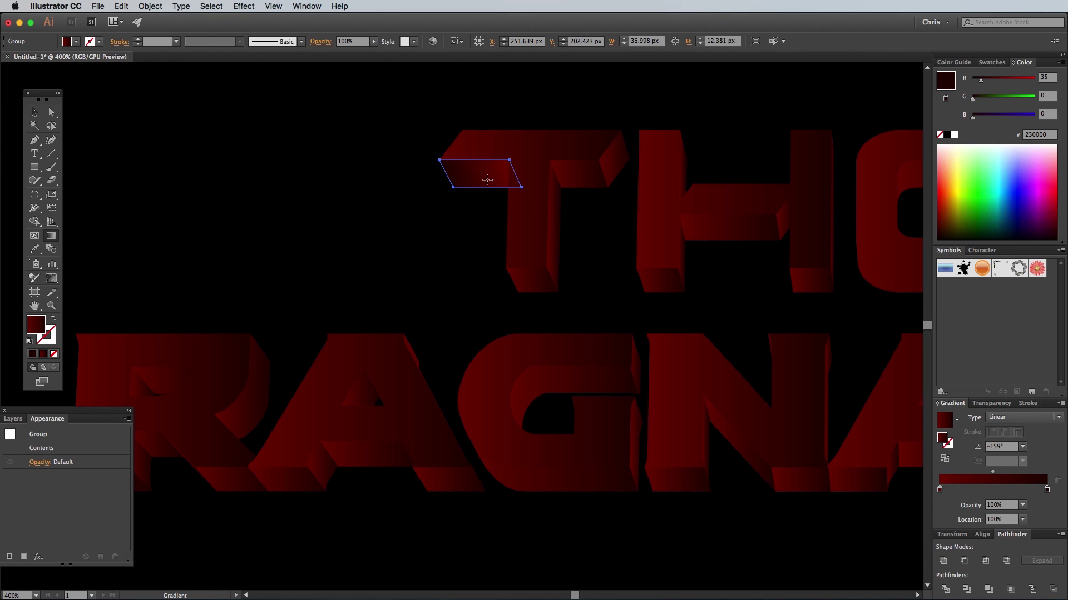
pyautogui.keyDown('super'); pyautogui.click(529, 283); pyautogui.keyUp('super')
pyautogui.moveTo(537, 291); pyautogui.dragTo(535, 270)
pyautogui.click(581, 174)
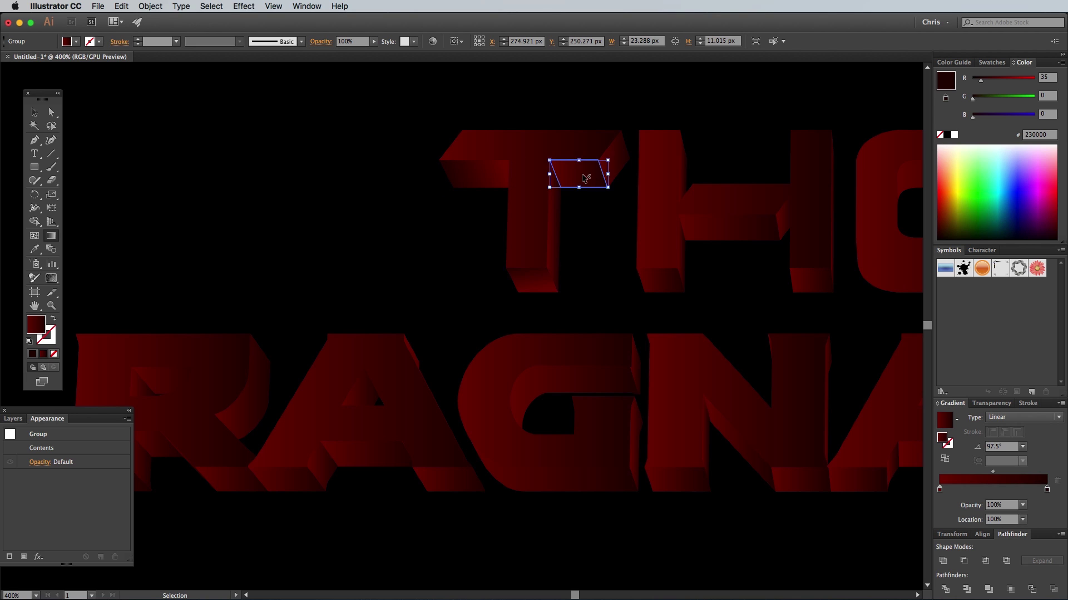
pyautogui.click(615, 161)
# Step: Redirect the gradients on the H's side faces, running the crossbar's underside gradient vertically
pyautogui.click(705, 217)
pyautogui.moveTo(724, 253); pyautogui.dragTo(723, 218)
pyautogui.keyDown('super'); pyautogui.click(786, 220); pyautogui.keyUp('super')
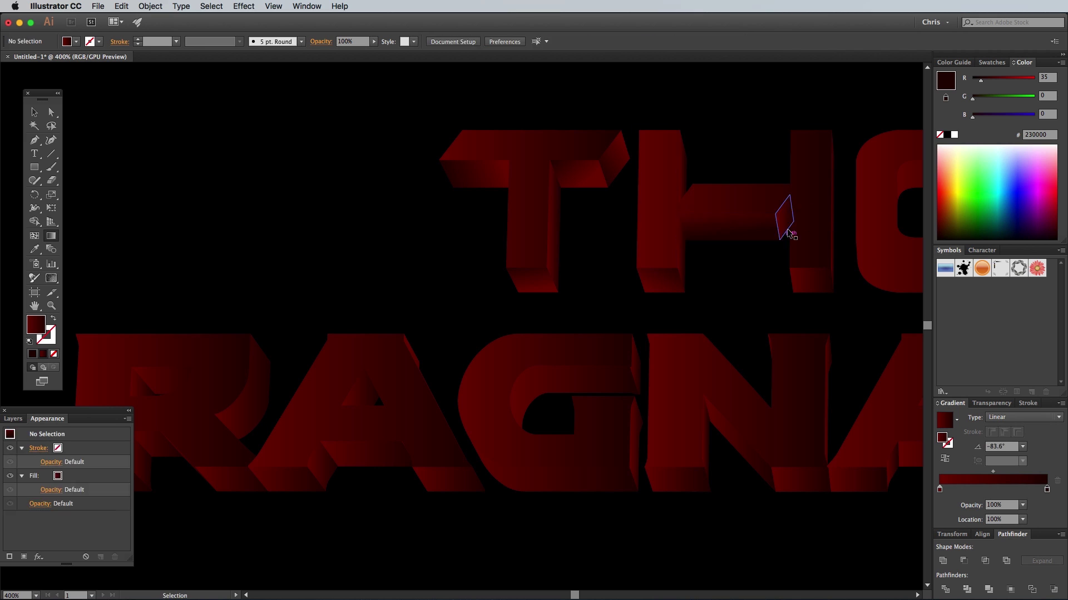
pyautogui.keyDown('super'); pyautogui.click(723, 223); pyautogui.keyUp('super')
pyautogui.keyDown('super'); pyautogui.click(812, 281); pyautogui.keyUp('super')
pyautogui.moveTo(804, 236); pyautogui.dragTo(580, 229)
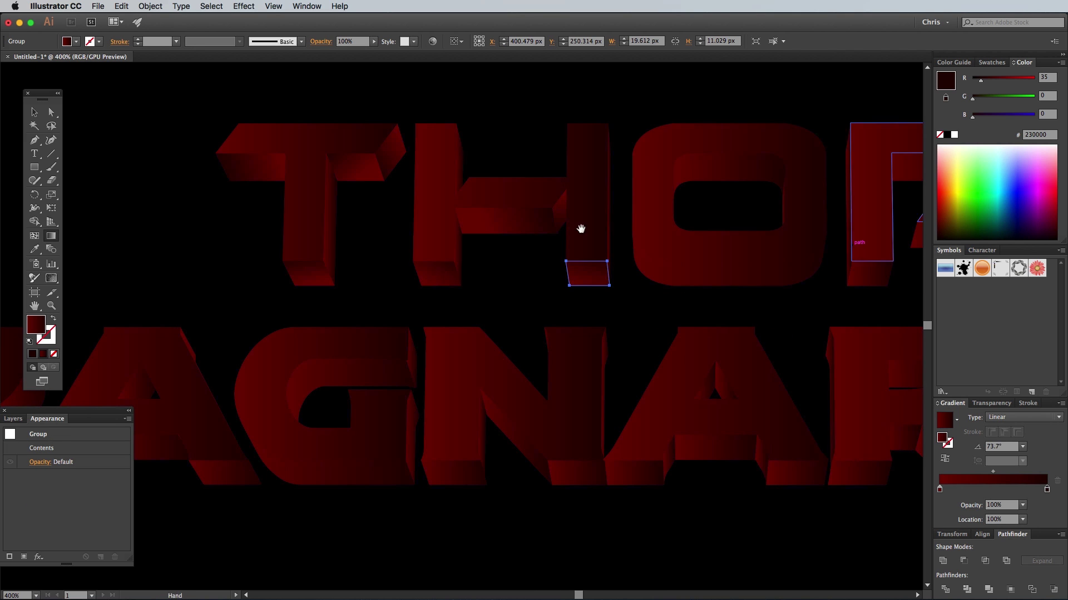
pyautogui.keyDown('super'); pyautogui.click(616, 228); pyautogui.keyUp('super')
pyautogui.keyDown('super'); pyautogui.click(609, 226); pyautogui.keyUp('super')
# Step: Redirect the gradients on the O's lower outer side and upper inner side, running them roughly vertically
pyautogui.keyDown('super'); pyautogui.click(649, 275); pyautogui.keyUp('super')
pyautogui.moveTo(677, 290); pyautogui.dragTo(725, 246)
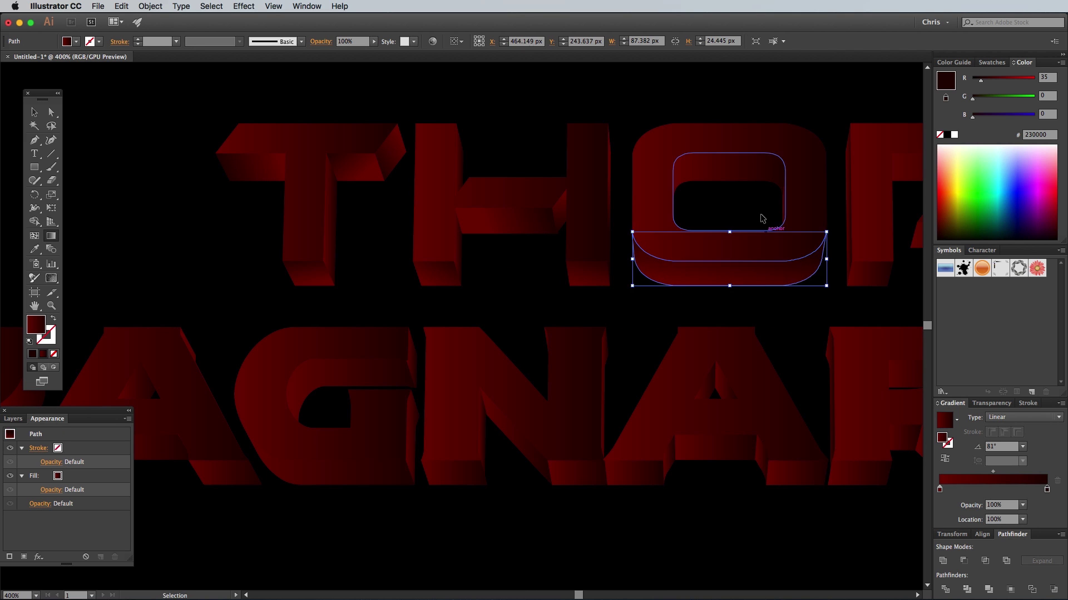
pyautogui.keyDown('super'); pyautogui.click(747, 168); pyautogui.keyUp('super')
pyautogui.moveTo(726, 190); pyautogui.dragTo(740, 141)
pyautogui.moveTo(731, 279); pyautogui.dragTo(596, 218)
pyautogui.keyDown('super'); pyautogui.click(576, 278); pyautogui.keyUp('super')
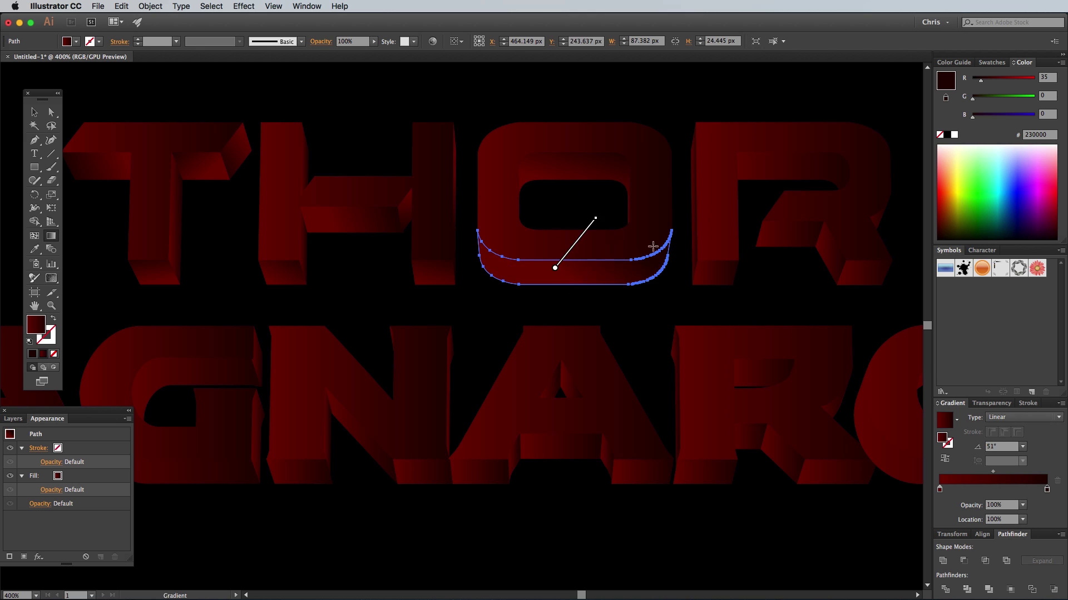
# Step: Redirect the gradients on the R's left edge, bottom and inner side faces in THOR
pyautogui.keyDown('super'); pyautogui.click(694, 209); pyautogui.keyUp('super')
pyautogui.moveTo(688, 174); pyautogui.dragTo(698, 180)
pyautogui.keyDown('super'); pyautogui.click(718, 273); pyautogui.keyUp('super')
pyautogui.moveTo(724, 286); pyautogui.dragTo(723, 272)
pyautogui.keyDown('super'); pyautogui.click(790, 235); pyautogui.keyUp('super')
pyautogui.keyDown('super'); pyautogui.click(791, 167); pyautogui.keyUp('super')
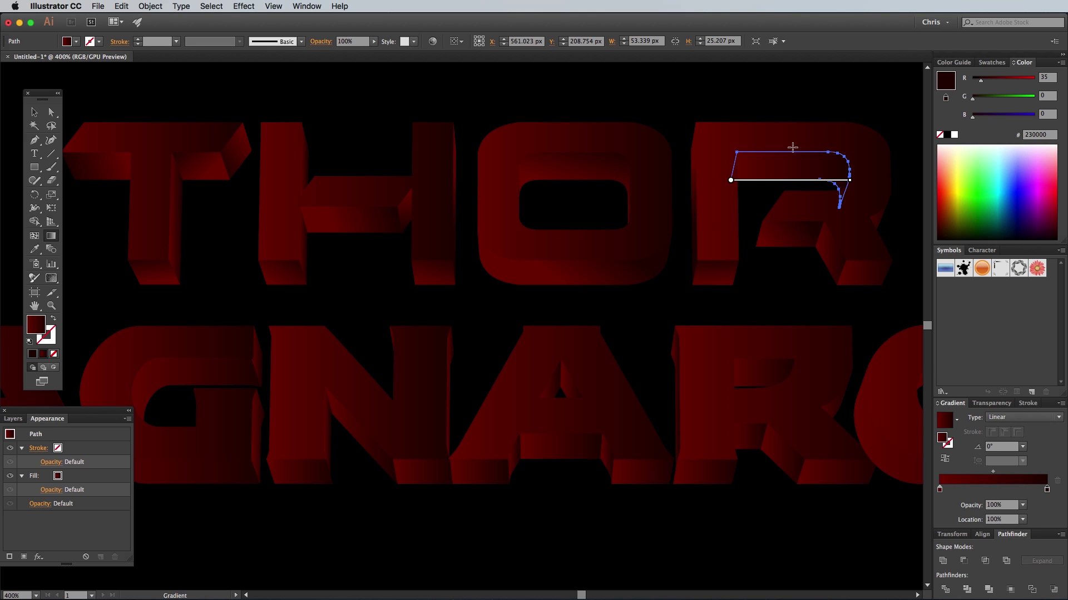
pyautogui.moveTo(784, 192); pyautogui.dragTo(805, 141)
pyautogui.keyDown('super'); pyautogui.click(829, 247); pyautogui.keyUp('super')
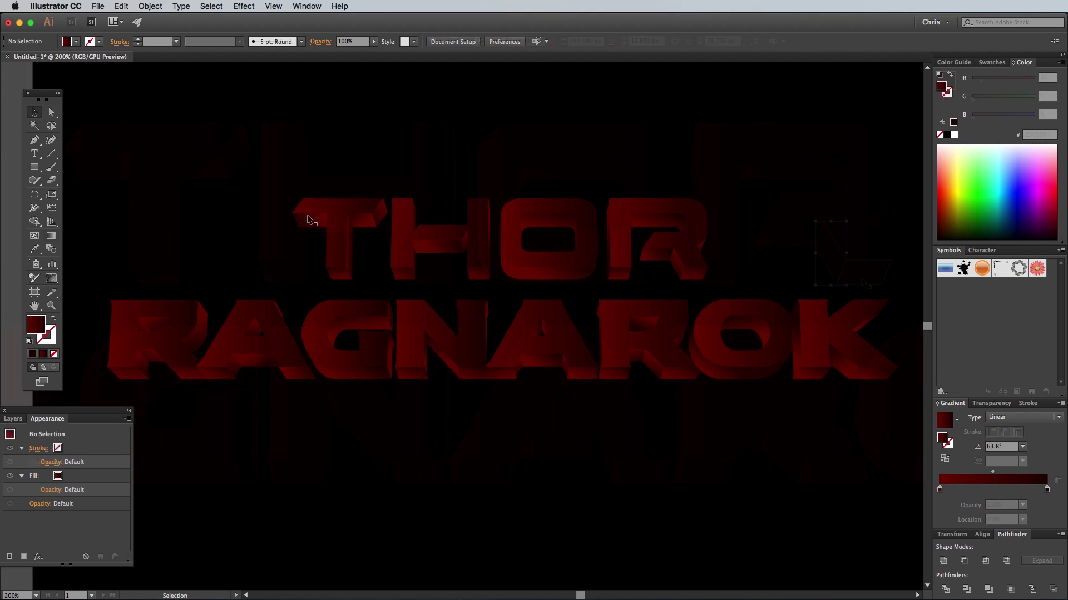
# Step: Select the front faces of the four THOR letters and group them
pyautogui.click(340, 225)
pyautogui.keyDown('shift'); pyautogui.click(402, 234); pyautogui.keyUp('shift')
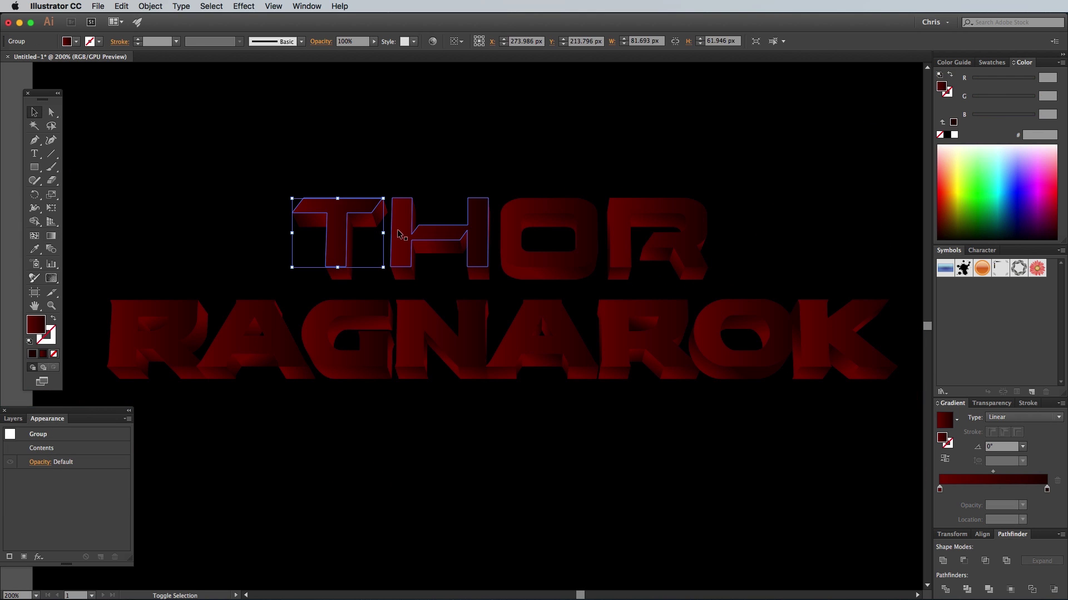
pyautogui.keyDown('shift'); pyautogui.click(507, 239); pyautogui.keyUp('shift')
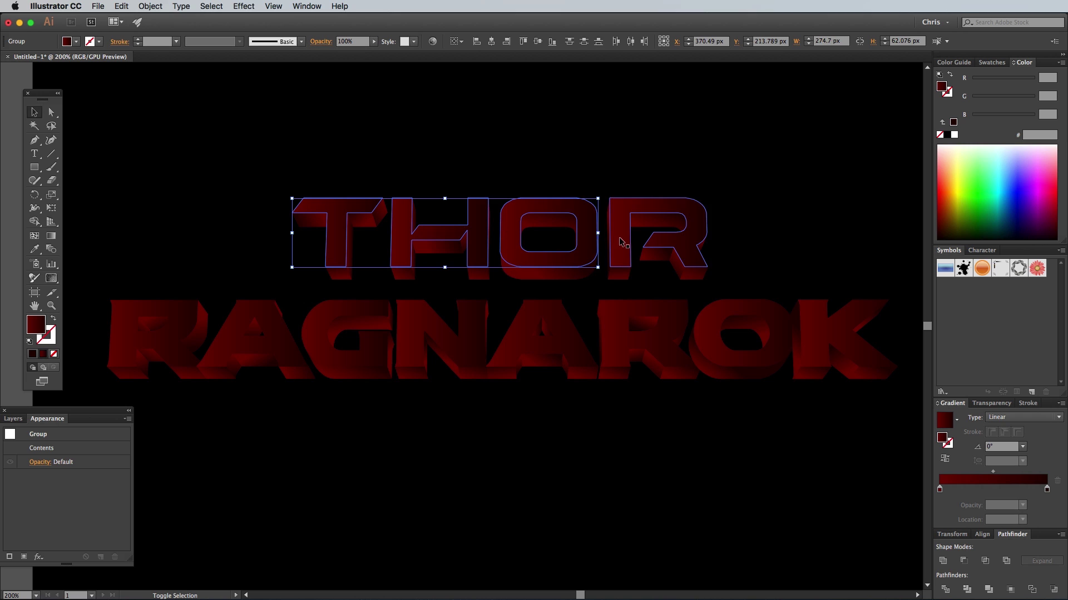
pyautogui.keyDown('shift'); pyautogui.click(621, 243); pyautogui.keyUp('shift')
pyautogui.rightClick(621, 238)
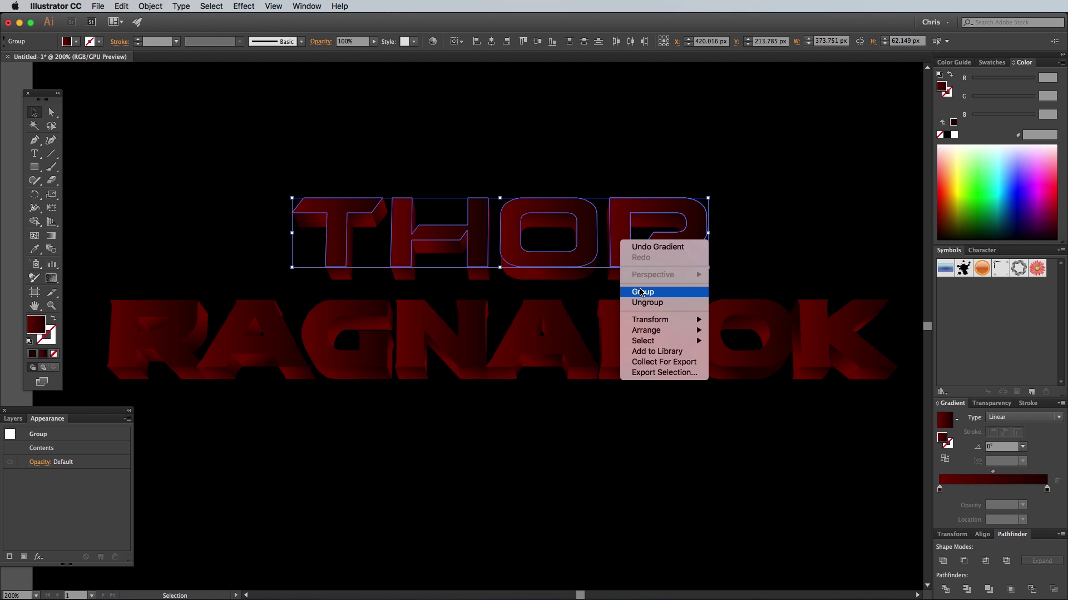
pyautogui.click(641, 290)
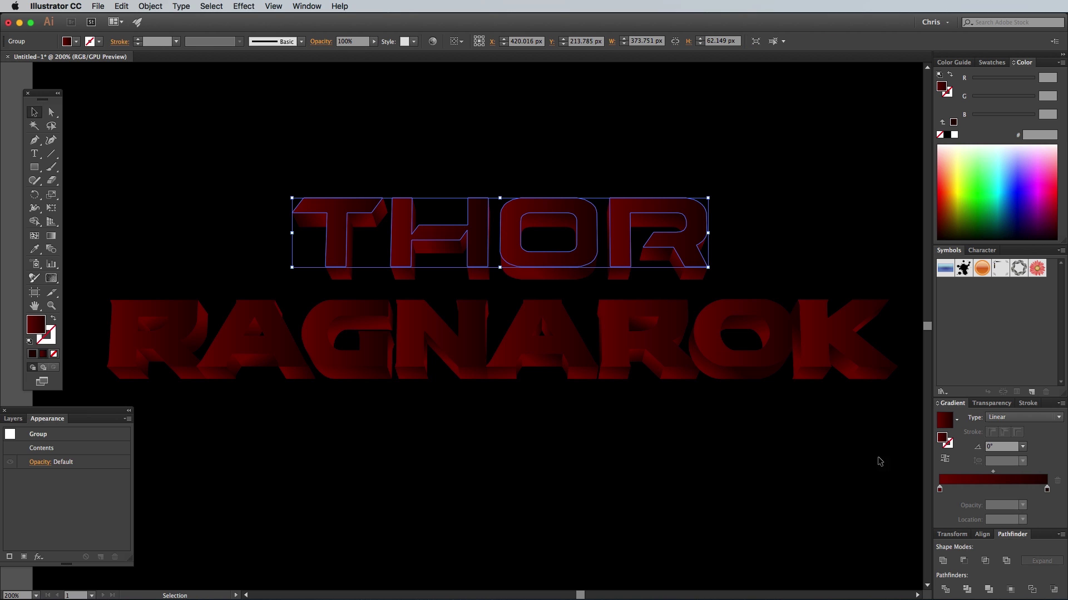
# Step: Set the starting colour of the THOR faces' gradient to yellow, RGB 255, 255, 0
pyautogui.click(939, 489)
pyautogui.click(1047, 77)
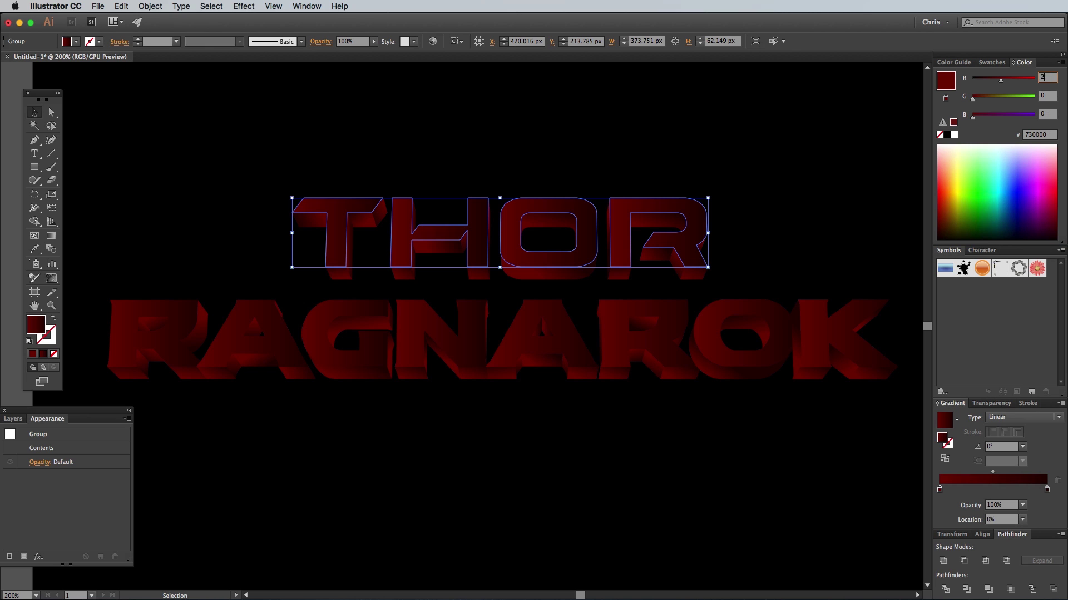
pyautogui.write('255')
pyautogui.press('Tab')
pyautogui.write('25')
pyautogui.press('Tab')
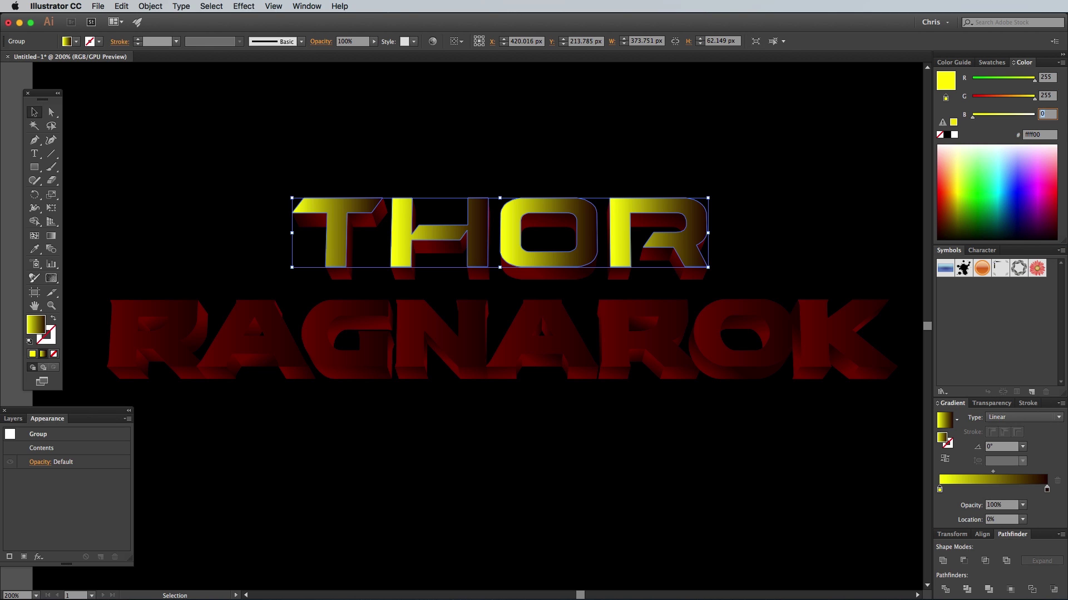
pyautogui.press('Tab')
# Step: Set the end colour of the THOR faces' gradient to orange, RGB 255, 140, 0
pyautogui.click(1047, 490)
pyautogui.doubleClick(1045, 77)
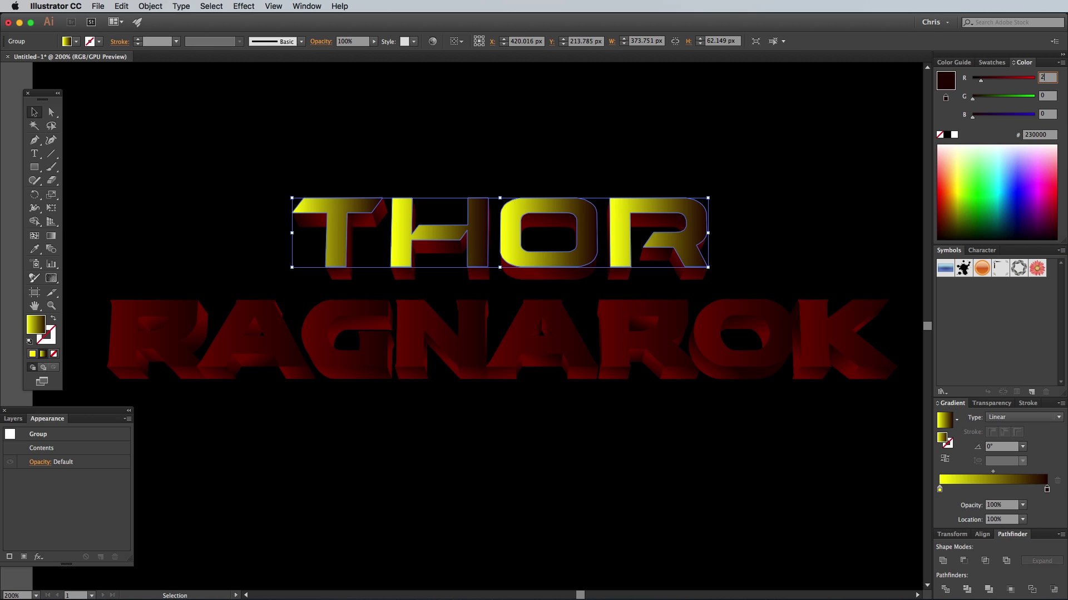
pyautogui.write('255')
pyautogui.press('Tab')
pyautogui.write('140')
pyautogui.press('Tab')
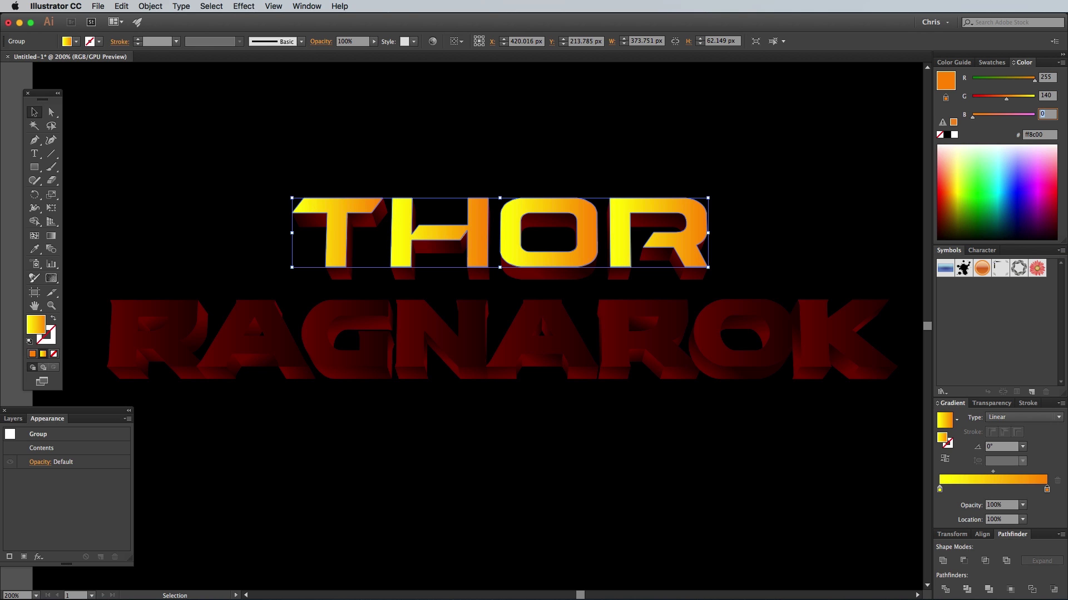
pyautogui.press('Tab')
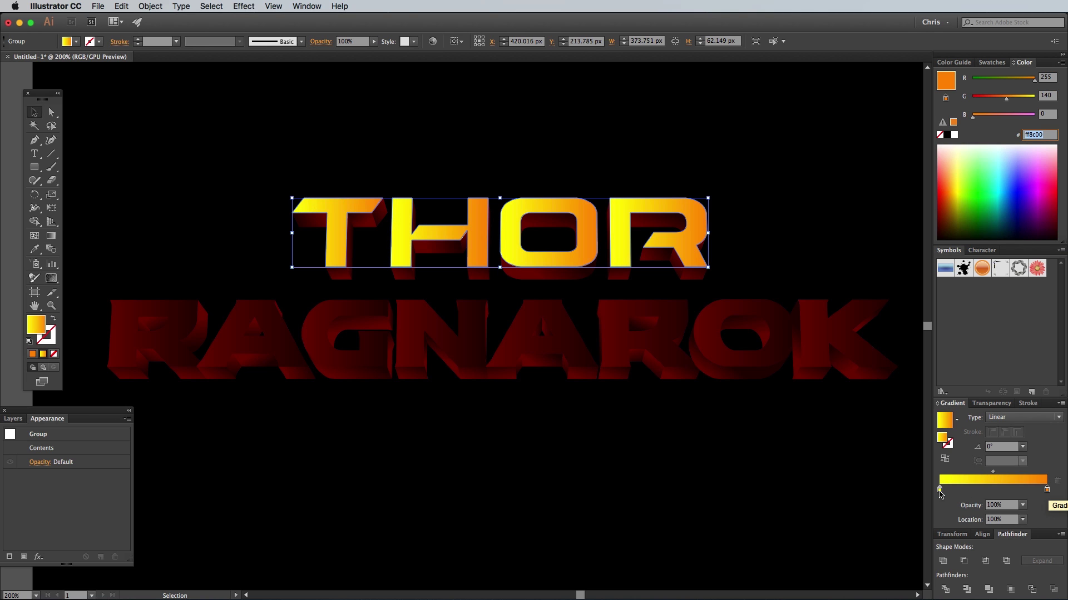
# Step: Duplicate the stops into six evenly spaced, alternating yellow and orange ones, and set the THOR gradient's angle to 90°
pyautogui.moveTo(939, 490); pyautogui.dragTo(979, 491)
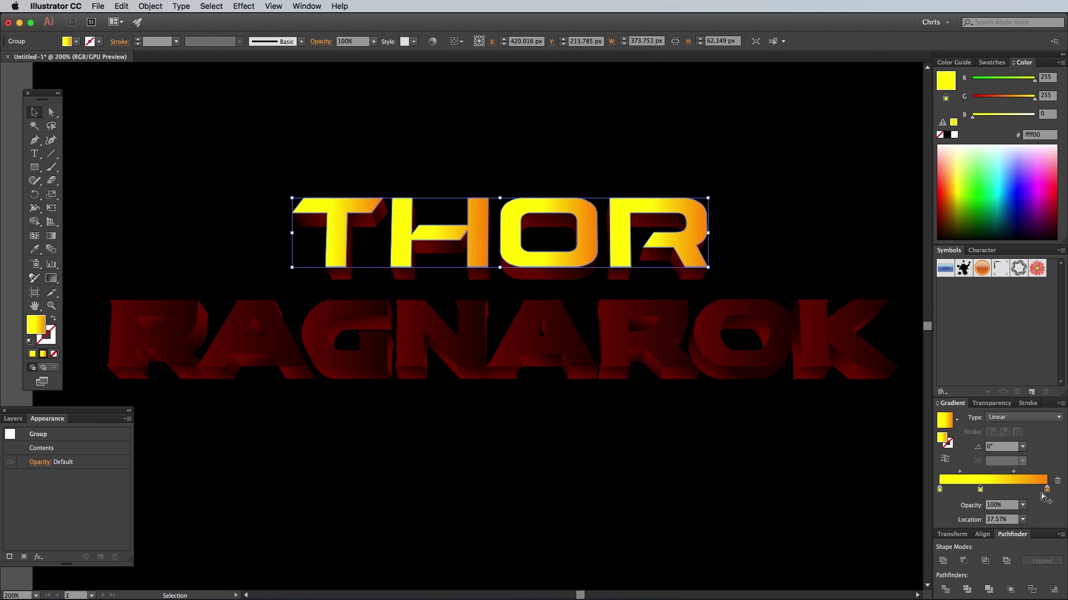
pyautogui.moveTo(1047, 490); pyautogui.dragTo(960, 490)
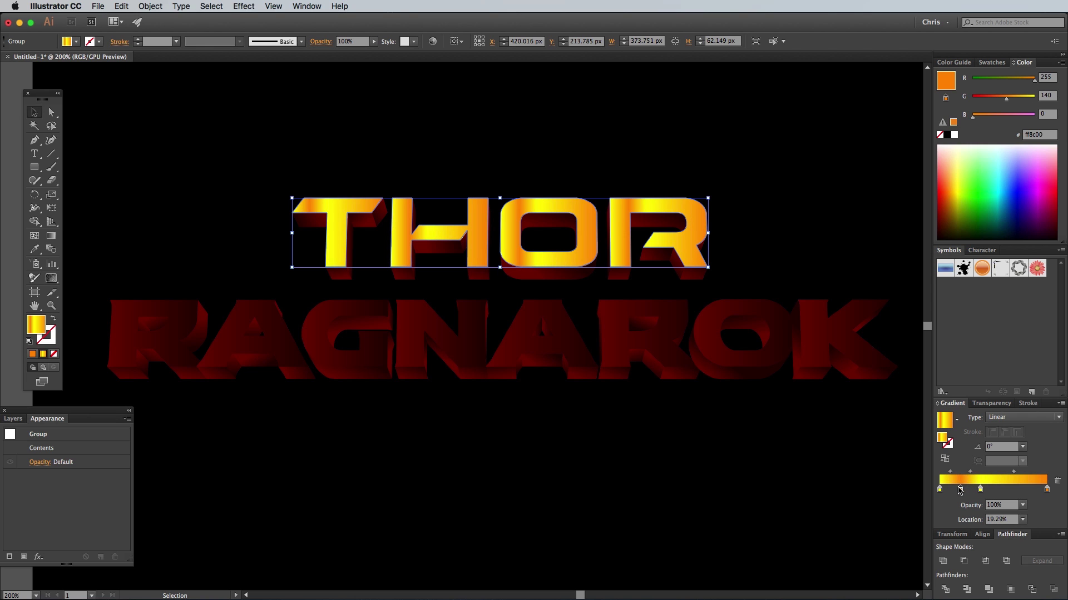
pyautogui.moveTo(1047, 490); pyautogui.dragTo(1006, 489)
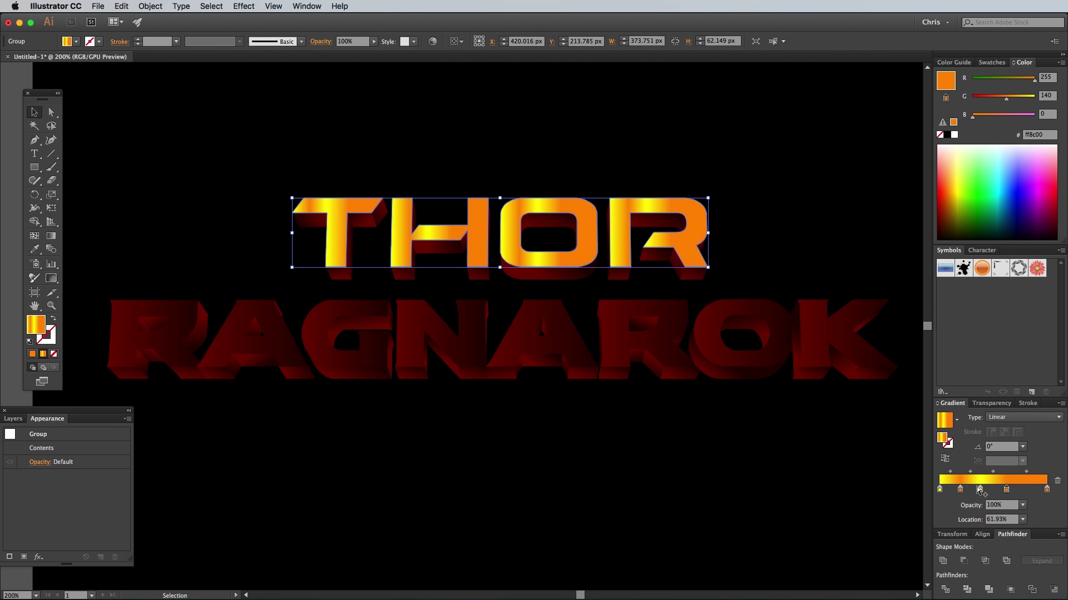
pyautogui.moveTo(939, 489); pyautogui.dragTo(1004, 490)
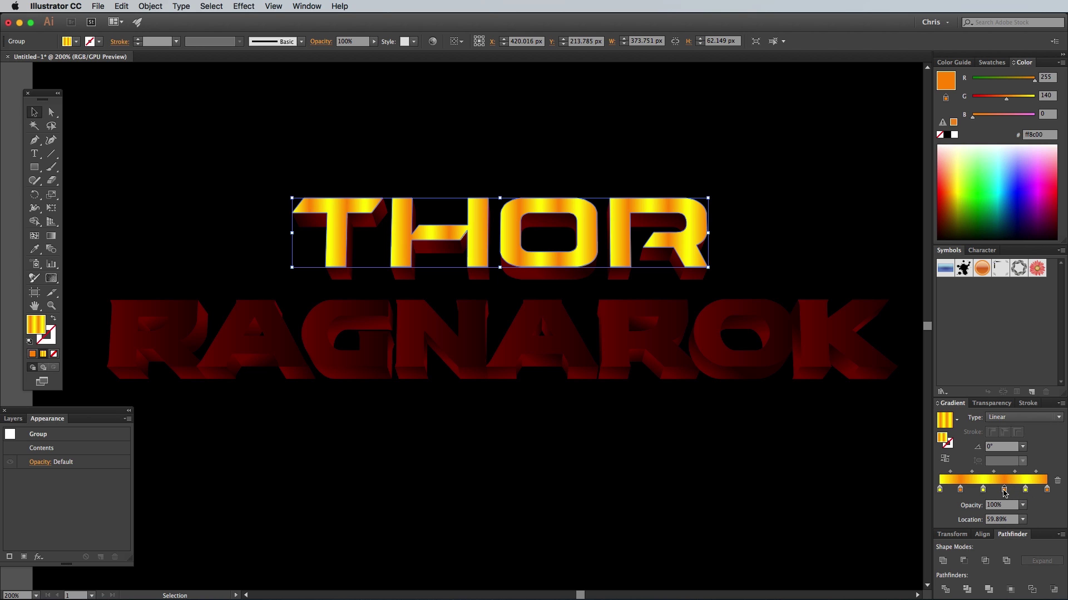
pyautogui.click(996, 446)
pyautogui.write('90')
pyautogui.press('Return')
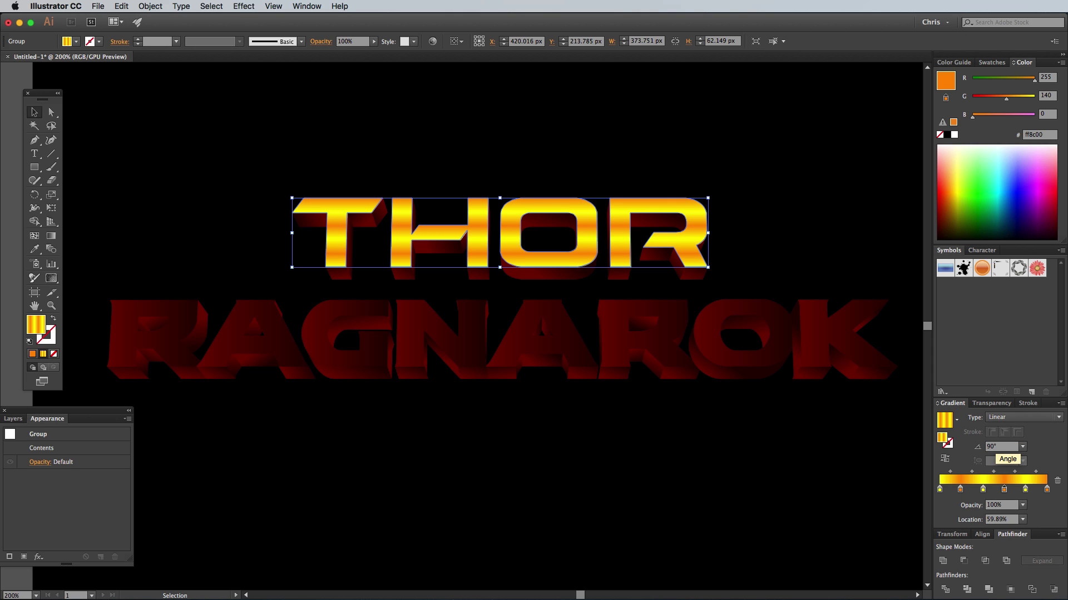
# Step: Offset the path of the THOR faces by -3 px with miter joins and a miter limit of 4
pyautogui.press('super+plus')
pyautogui.scroll(6, 592, 325)
pyautogui.hscroll(-6, 592, 325)
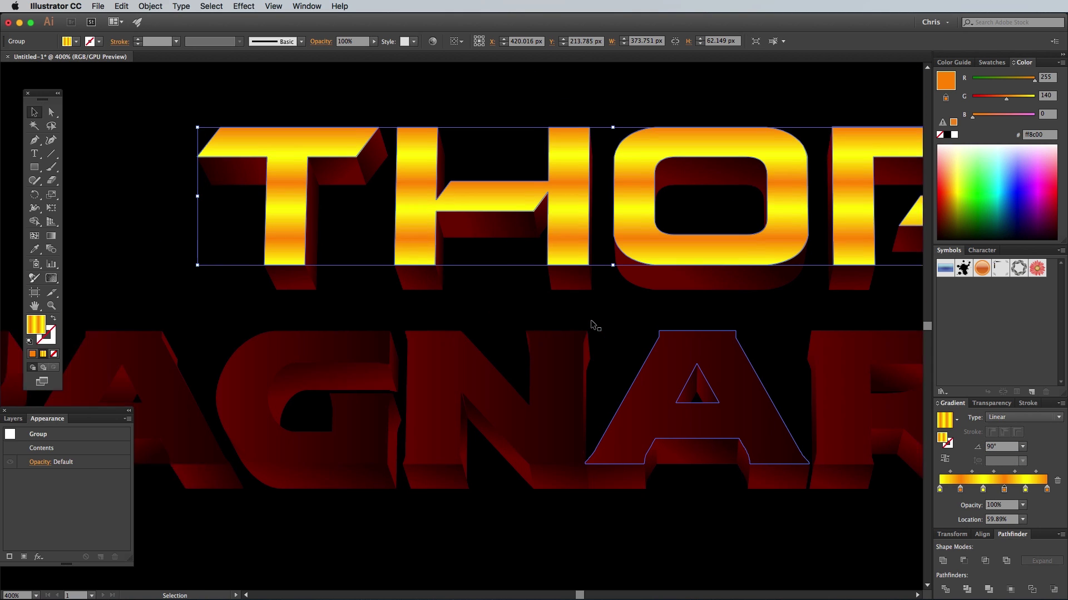
pyautogui.click(150, 6)
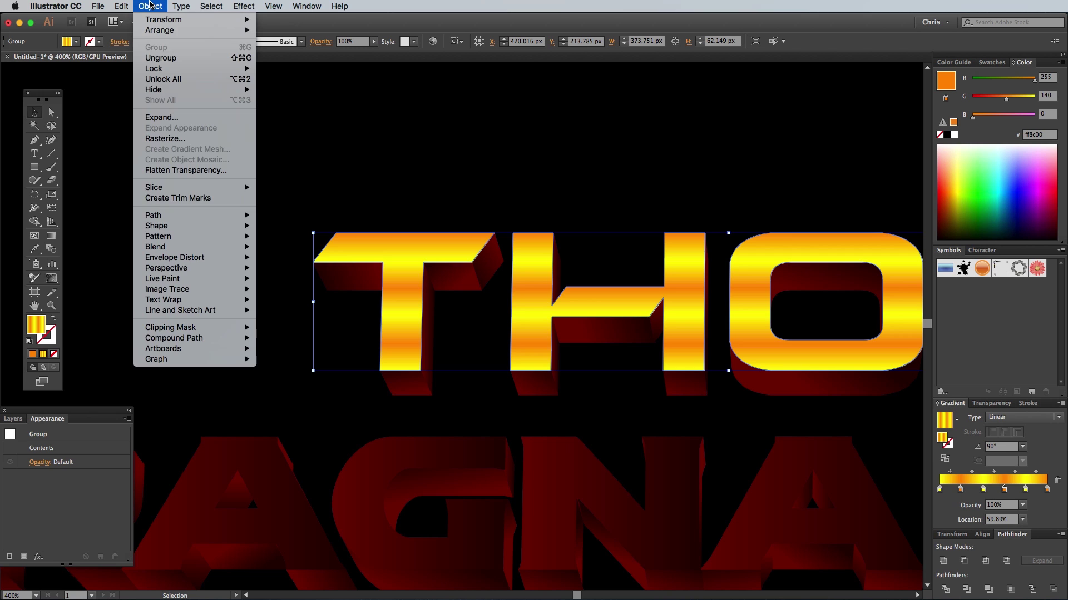
pyautogui.moveTo(184, 219)
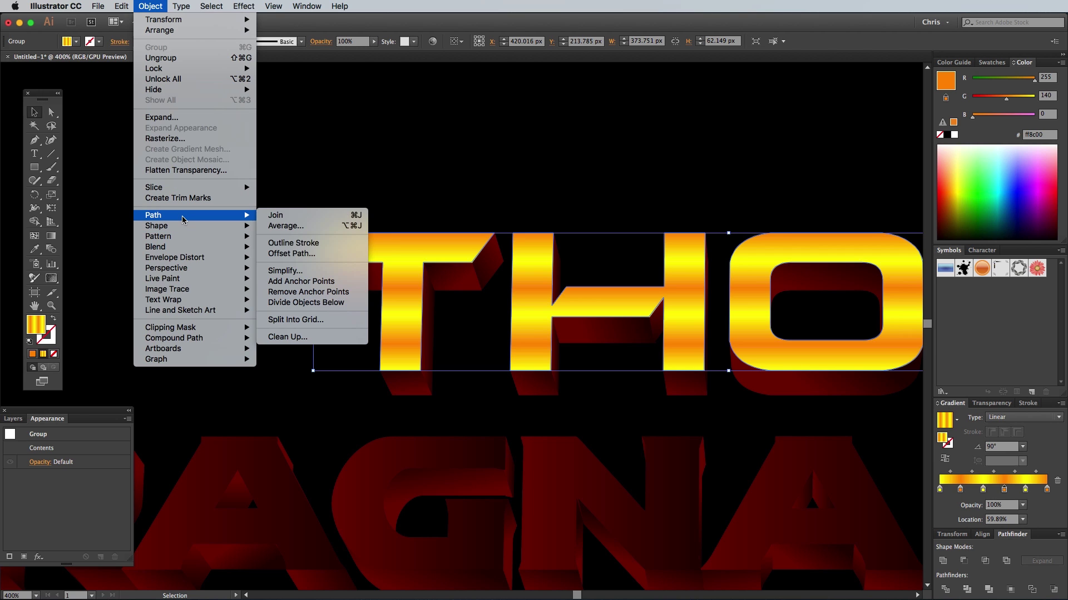
pyautogui.click(295, 254)
pyautogui.click(815, 451)
pyautogui.write('4')
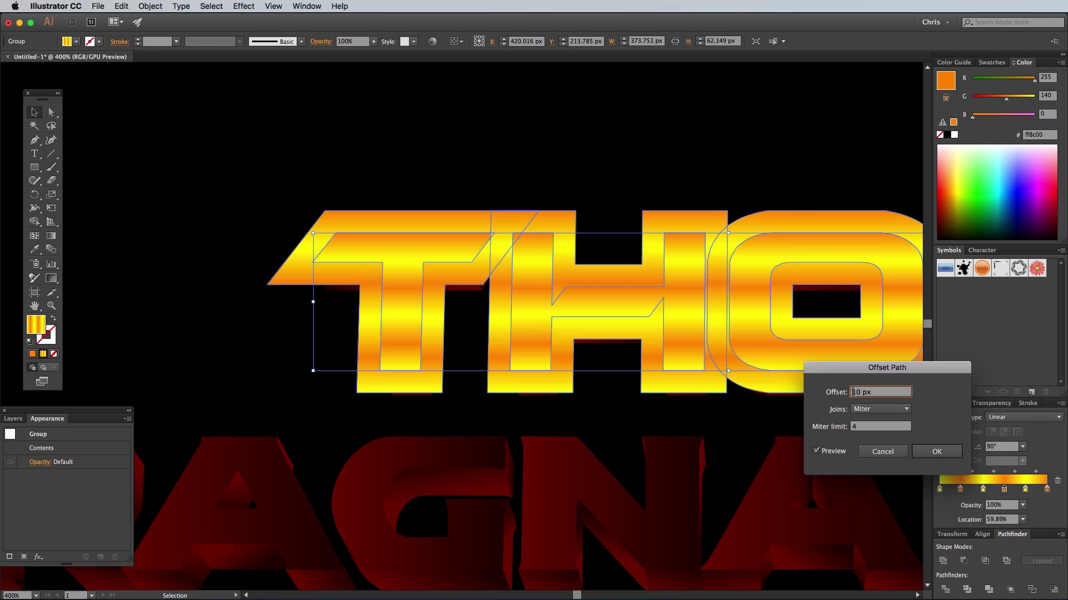
pyautogui.write('-3')
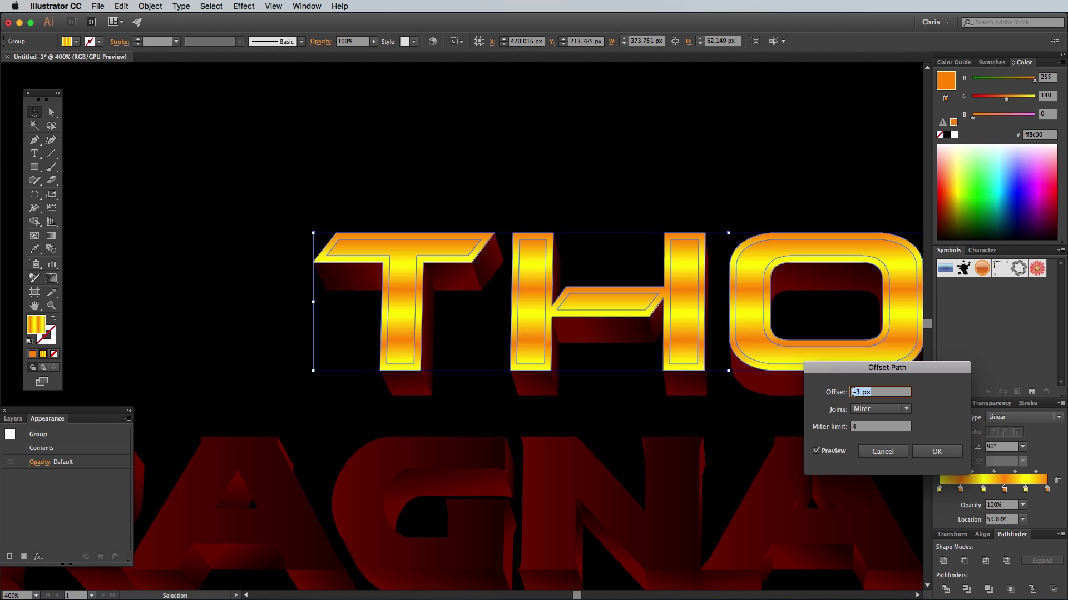
pyautogui.click(958, 452)
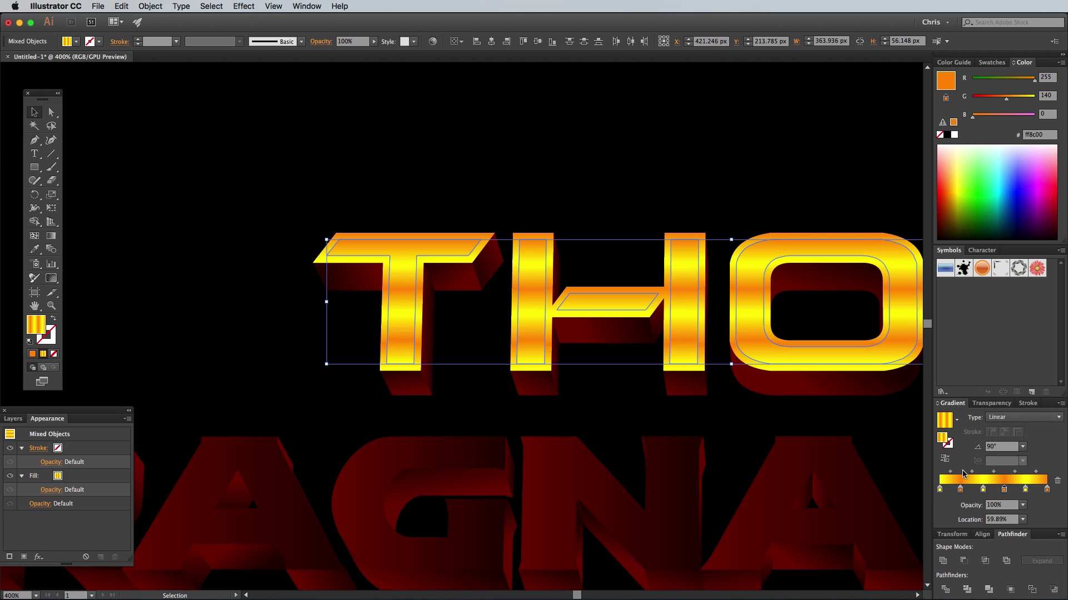
# Step: Reduce the inset THOR shapes' gradient to one yellow and one orange stop, and set its angle to -90°
pyautogui.moveTo(961, 489); pyautogui.dragTo(1030, 507)
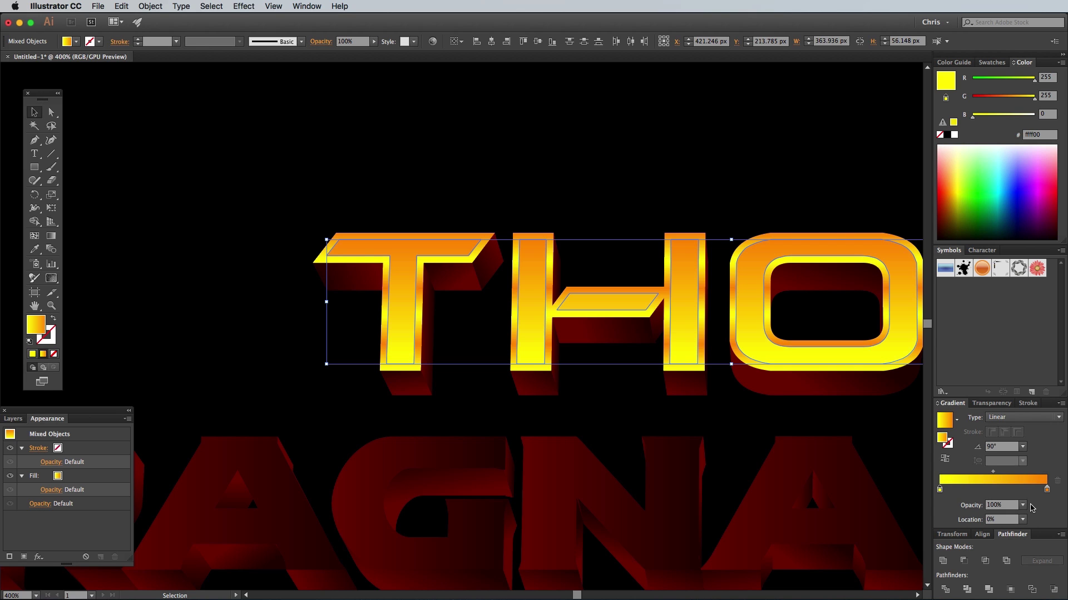
pyautogui.click(999, 445)
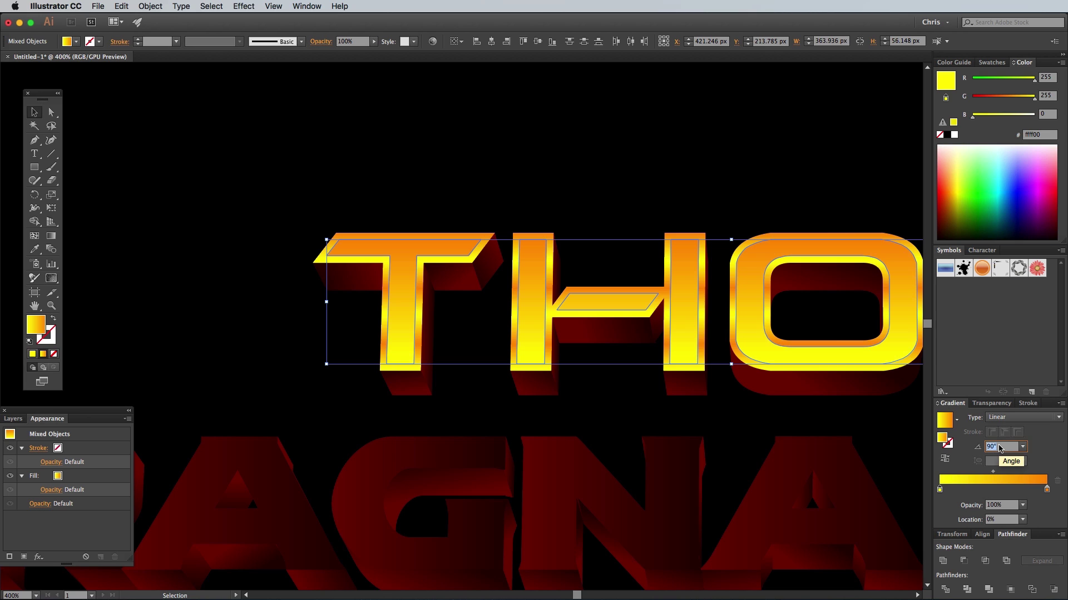
pyautogui.write('-90')
pyautogui.press('Return')
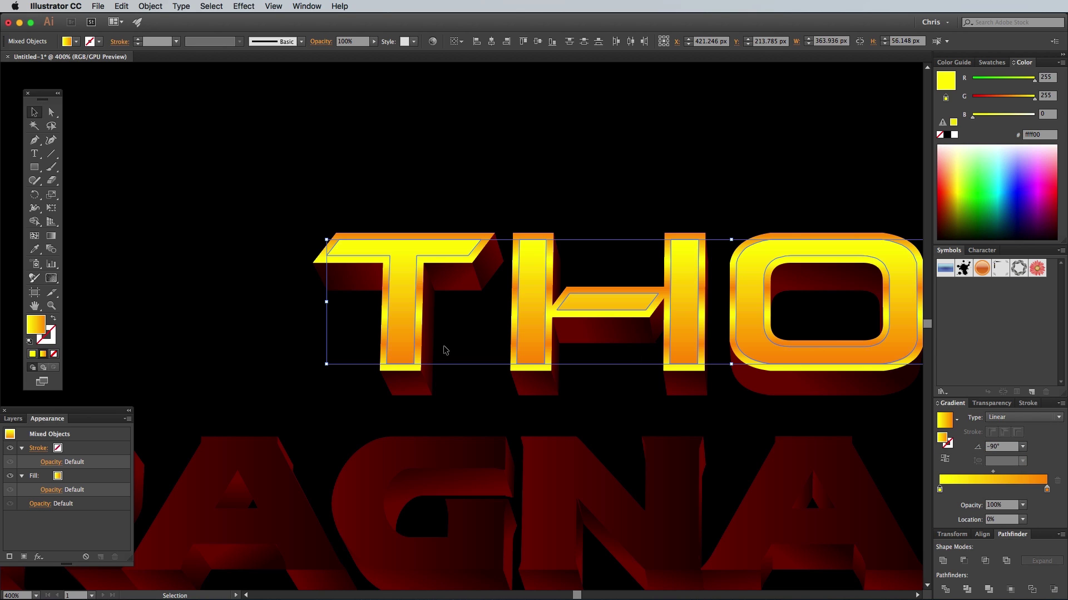
# Step: Give the inset THOR shapes a solid yellow 1 pt stroke aligned to the inside
pyautogui.click(53, 338)
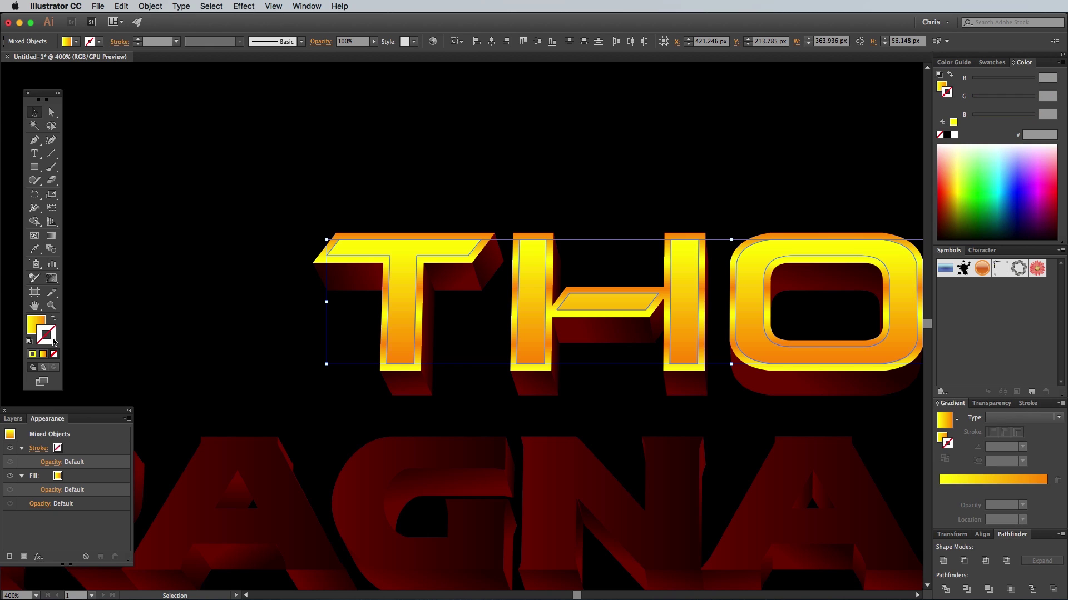
pyautogui.click(31, 354)
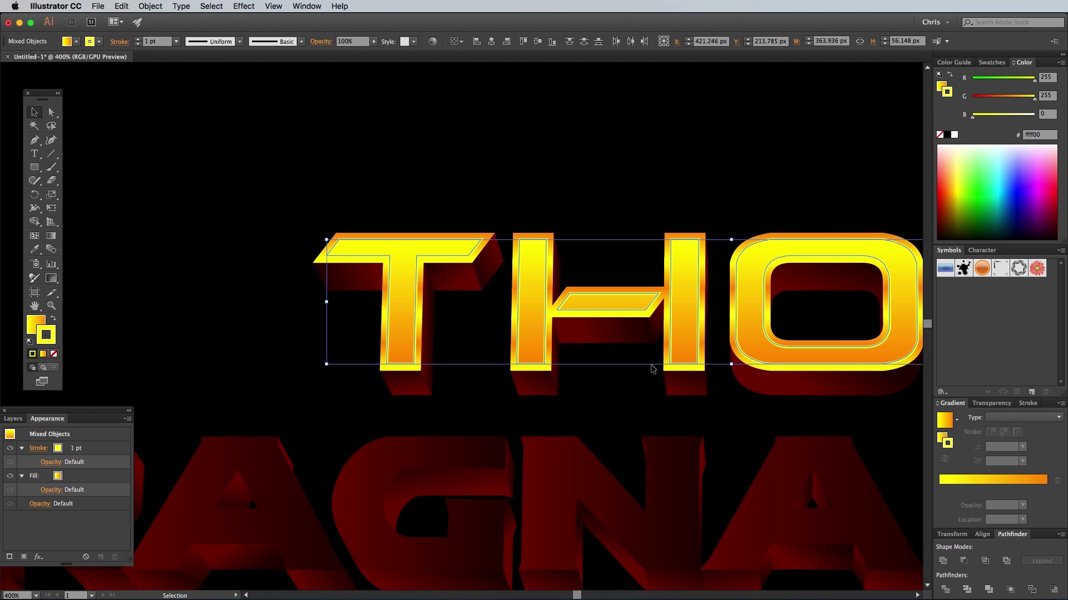
pyautogui.click(1033, 404)
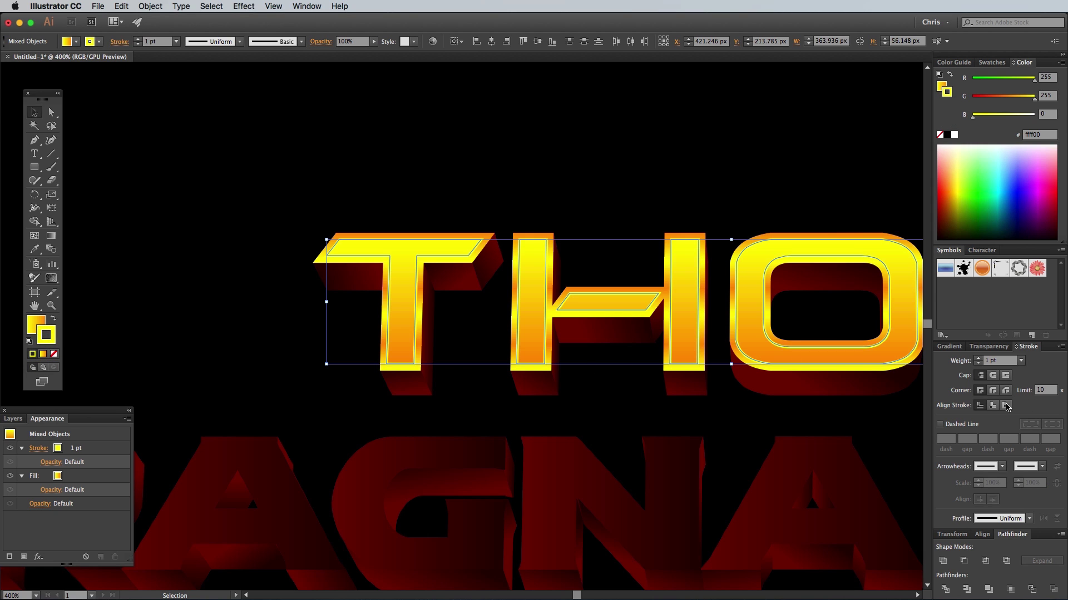
pyautogui.click(993, 406)
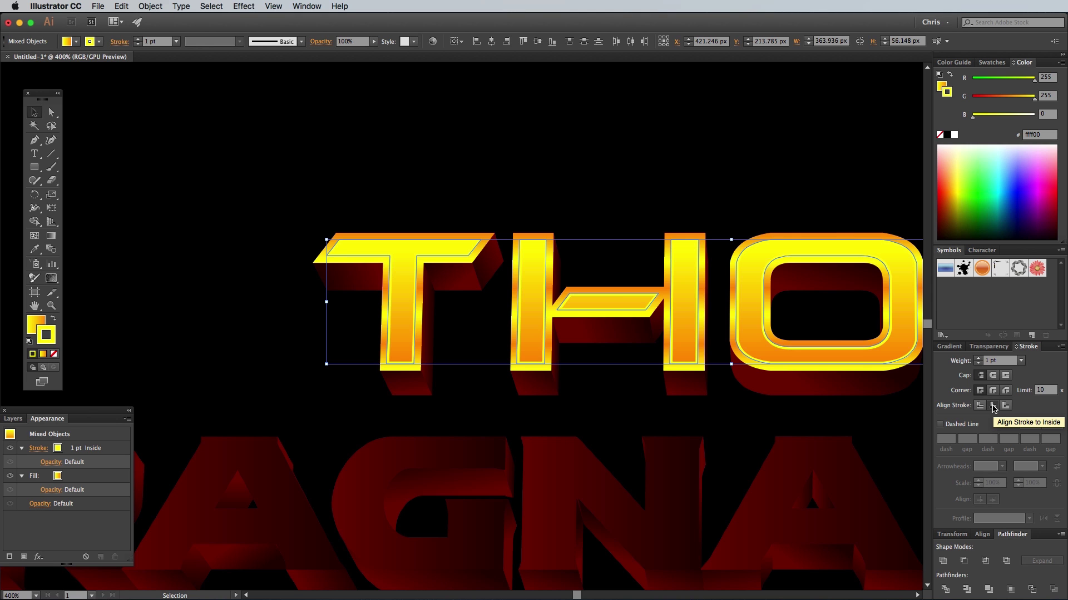
# Step: Select the front faces of all eight RAGNAROK letters and group them
pyautogui.click(214, 346)
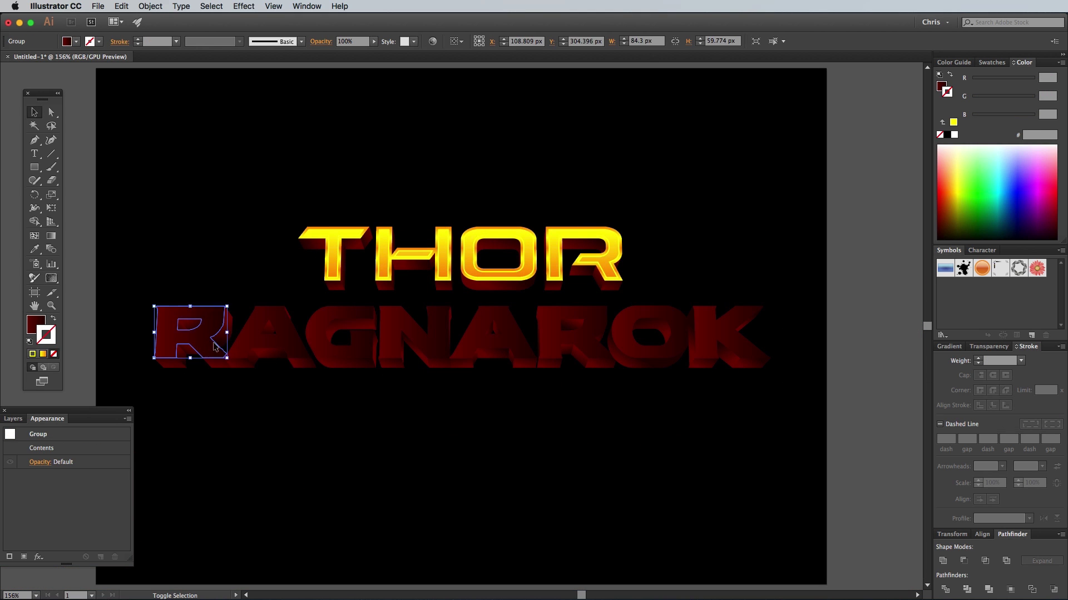
pyautogui.keyDown('shift'); pyautogui.click(266, 345); pyautogui.keyUp('shift')
pyautogui.keyDown('shift'); pyautogui.click(342, 345); pyautogui.keyUp('shift')
pyautogui.keyDown('shift'); pyautogui.click(414, 345); pyautogui.keyUp('shift')
pyautogui.keyDown('shift'); pyautogui.click(492, 347); pyautogui.keyUp('shift')
pyautogui.keyDown('shift'); pyautogui.click(559, 351); pyautogui.keyUp('shift')
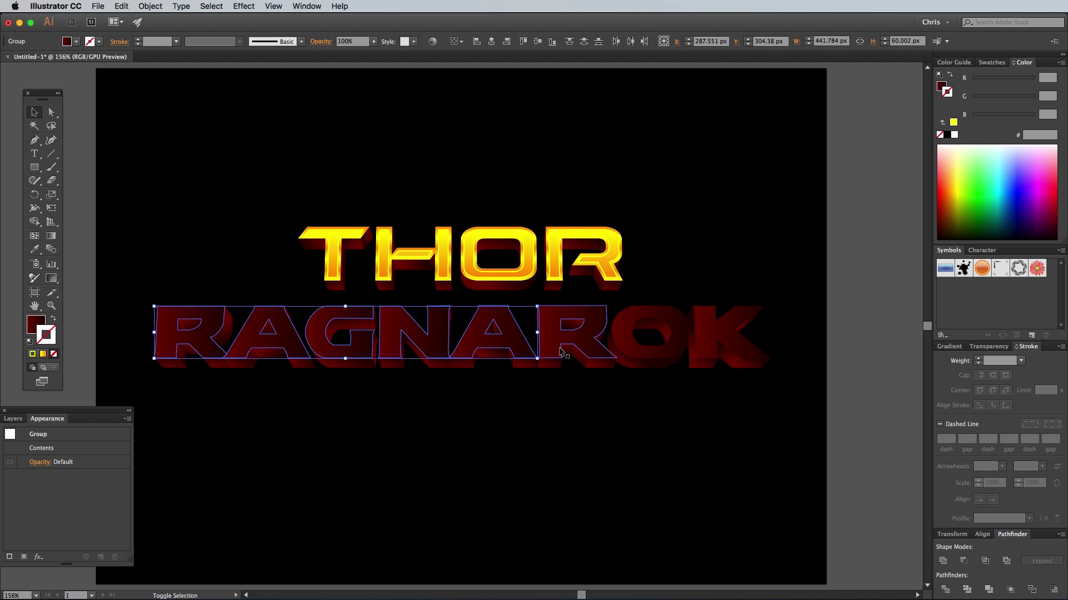
pyautogui.keyDown('shift'); pyautogui.click(623, 339); pyautogui.keyUp('shift')
pyautogui.keyDown('shift'); pyautogui.click(723, 344); pyautogui.keyUp('shift')
pyautogui.rightClick(703, 356)
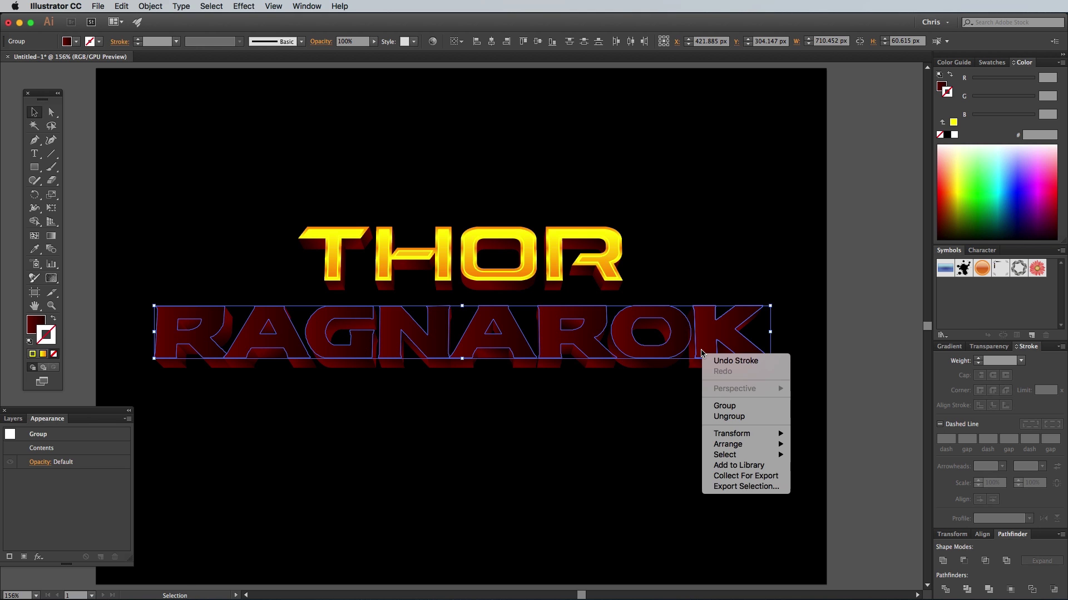
pyautogui.click(725, 407)
# Step: Copy the RAGNAROK face group and paste the duplicate in front
pyautogui.click(122, 6)
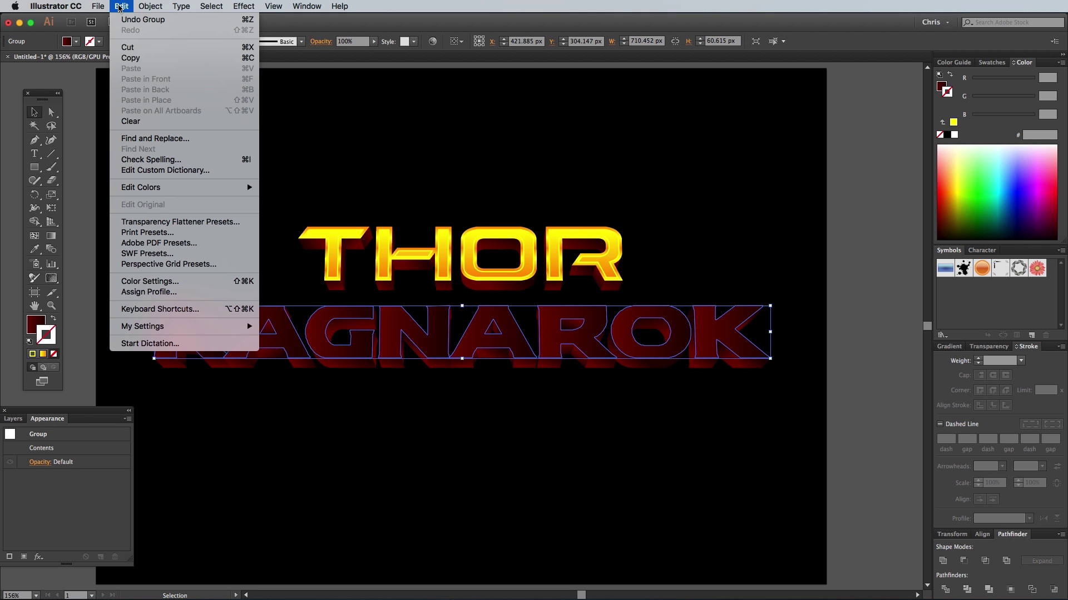
pyautogui.click(131, 58)
pyautogui.click(122, 6)
pyautogui.click(147, 80)
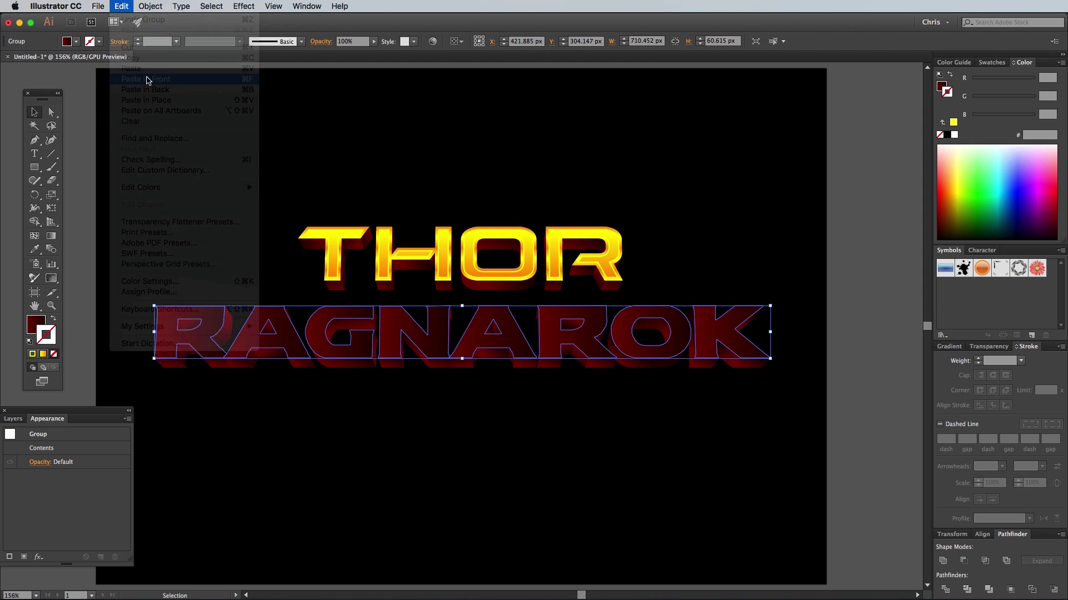
# Step: Set the starting colour of the front RAGNAROK group's fill gradient to pale cyan, RGB 214, 255, 255
pyautogui.click(35, 322)
pyautogui.click(952, 349)
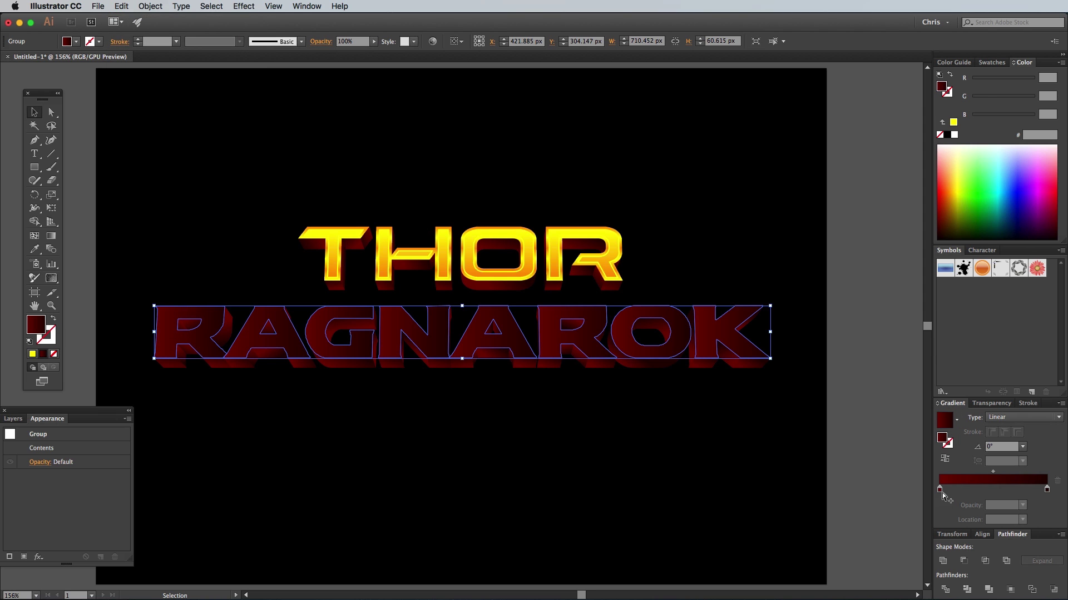
pyautogui.click(940, 490)
pyautogui.click(1043, 77)
pyautogui.write('214')
pyautogui.press('Tab')
pyautogui.write('255')
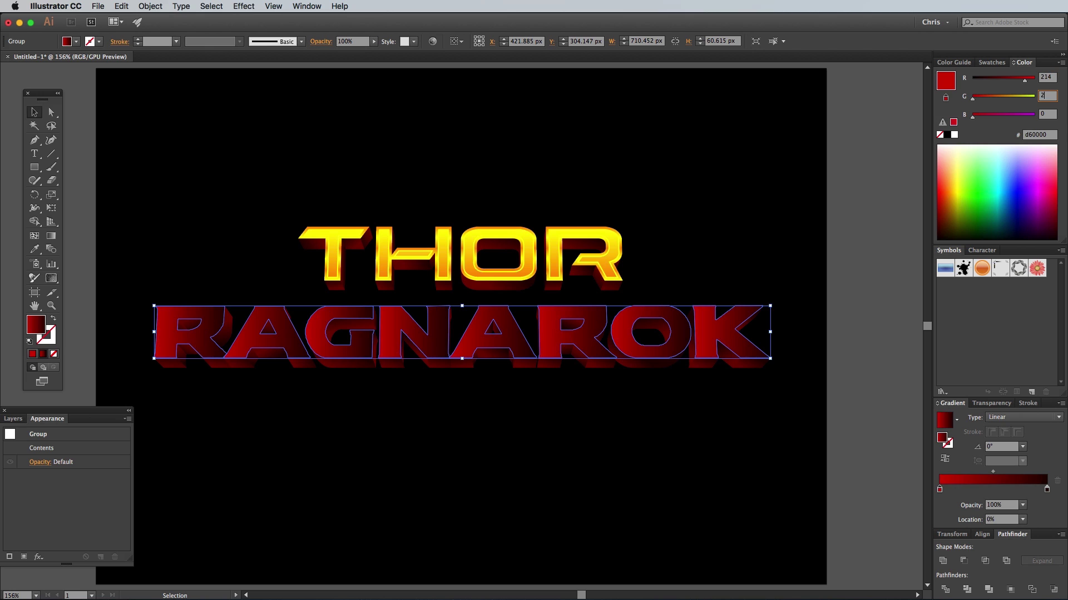
pyautogui.press('Tab')
pyautogui.write('255')
pyautogui.press('Tab')
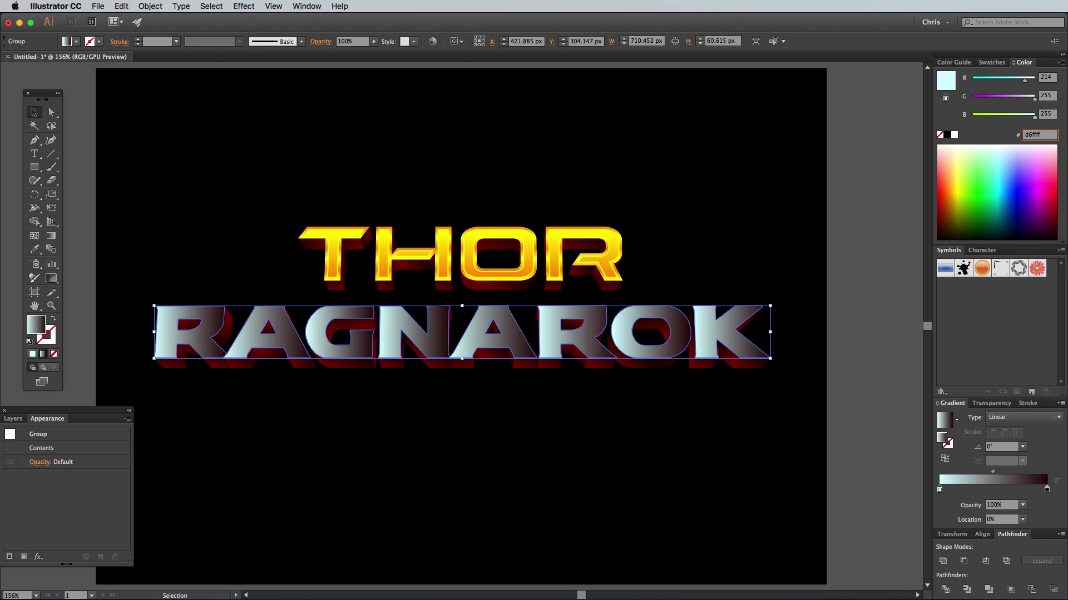
# Step: Add a middle stop to the front RAGNAROK group's gradient and colour it bright cyan, RGB 100, 230, 255
pyautogui.click(996, 489)
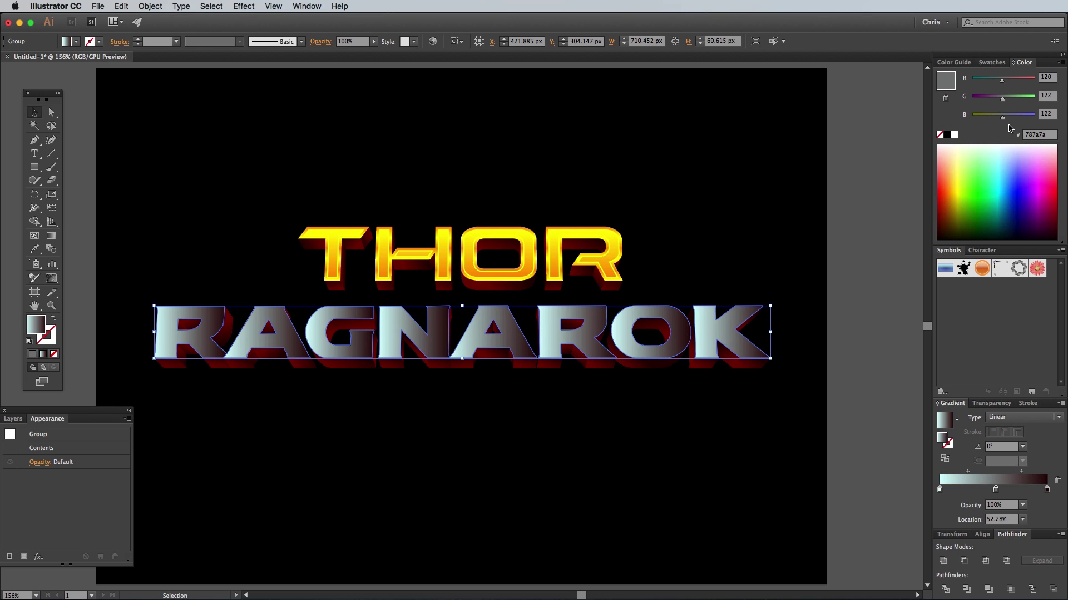
pyautogui.doubleClick(1046, 80)
pyautogui.write('100')
pyautogui.press('Tab')
pyautogui.write('230')
pyautogui.press('Tab')
pyautogui.write('5')
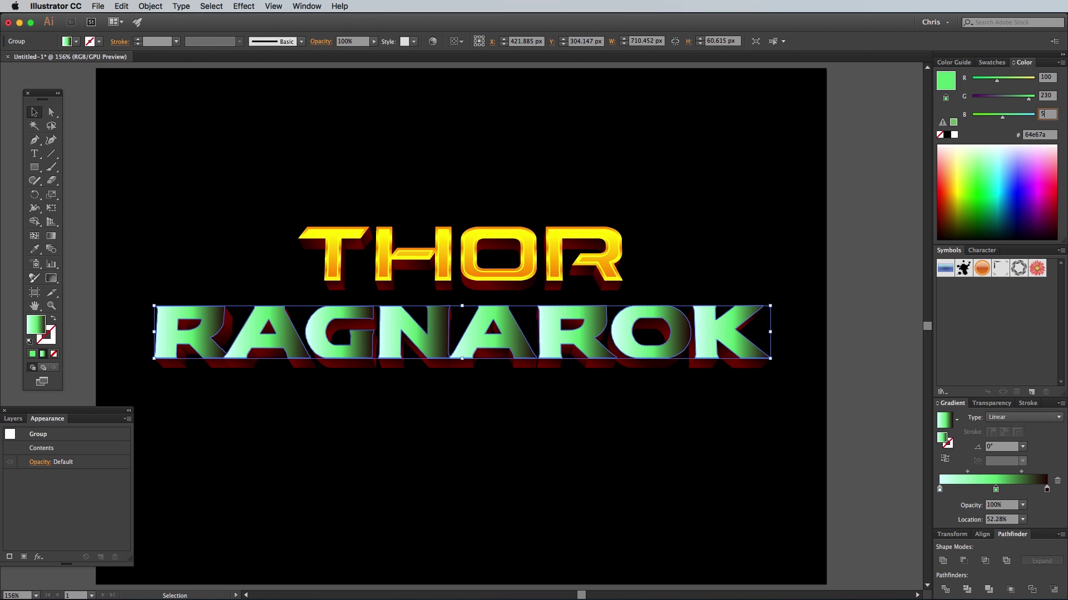
pyautogui.write('55')
pyautogui.press('Tab')
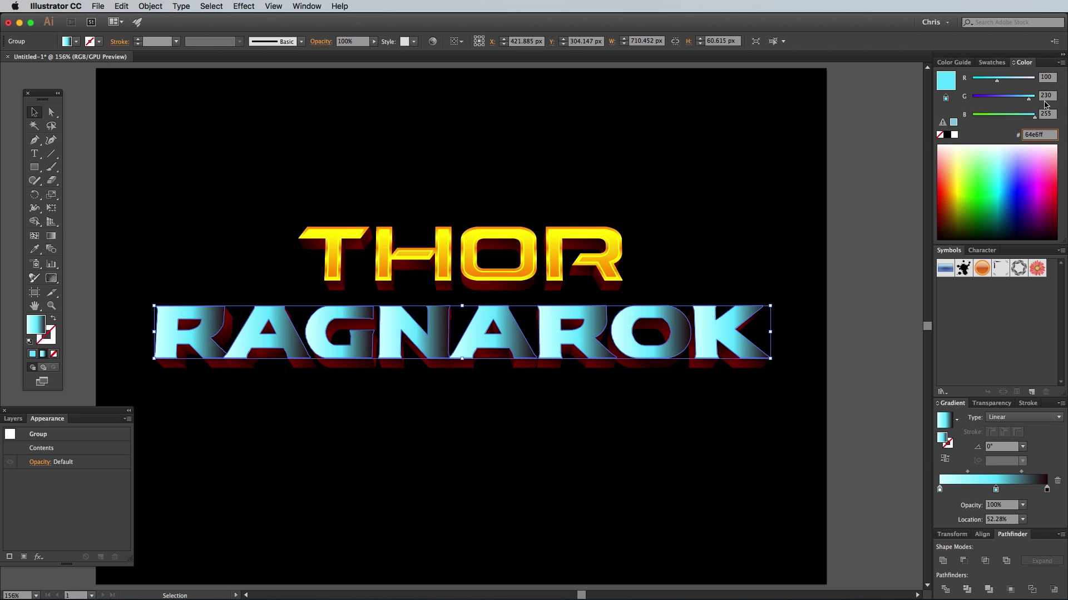
# Step: Set the end stop of the RAGNAROK gradient to dark blue, RGB 0, 50, 150
pyautogui.click(1048, 489)
pyautogui.doubleClick(1046, 78)
pyautogui.write('0')
pyautogui.press('Tab')
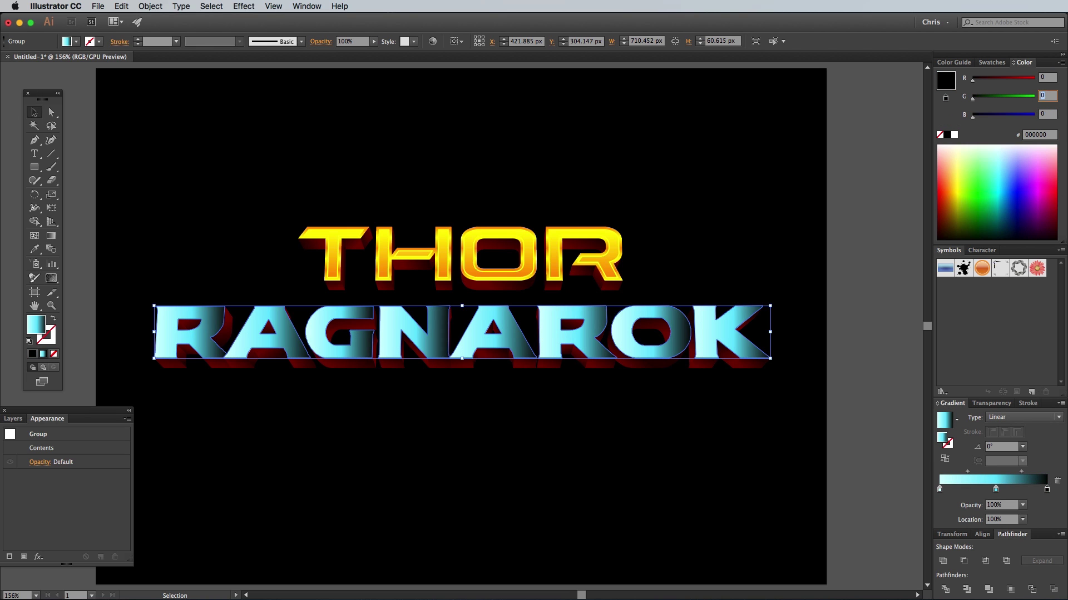
pyautogui.write('50')
pyautogui.press('Tab')
pyautogui.write('150')
pyautogui.press('Tab')
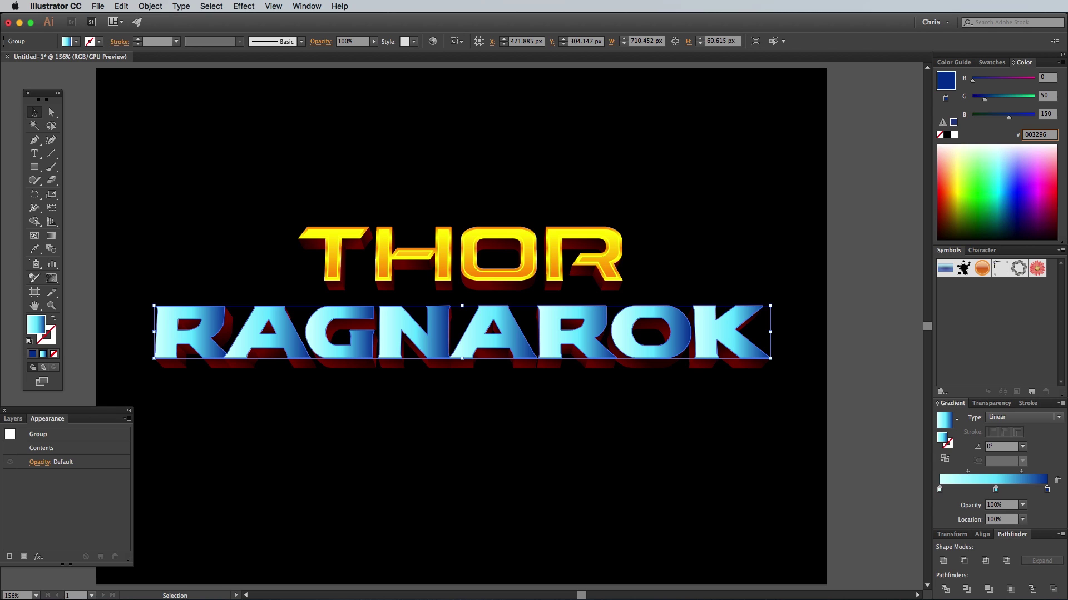
# Step: Set the RAGNAROK gradient angle to 90° and deselect the lettering
pyautogui.click(995, 447)
pyautogui.write('90')
pyautogui.press('Return')
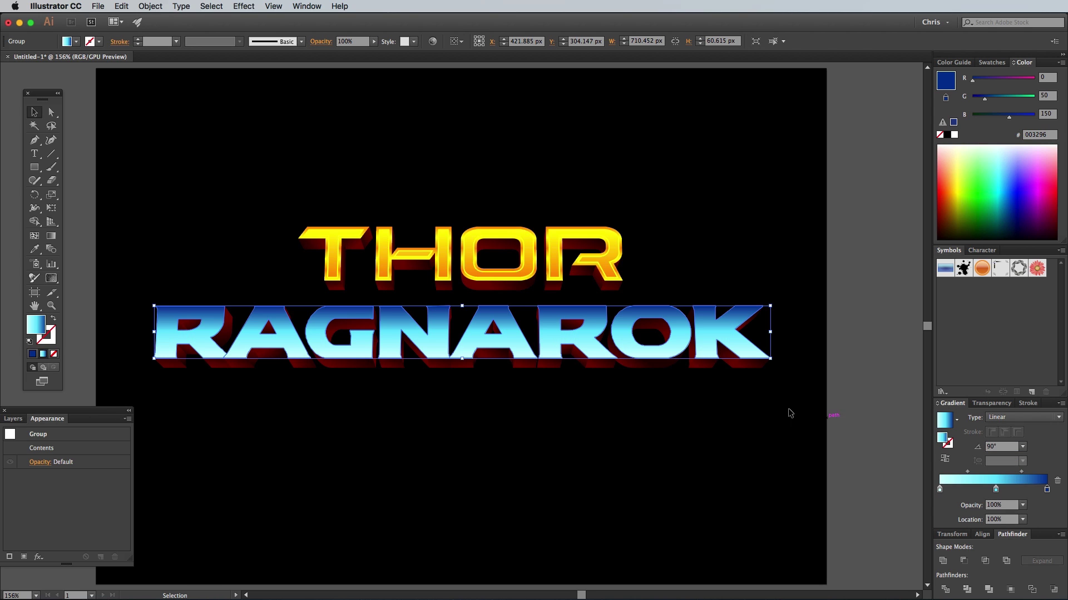
pyautogui.click(841, 371)
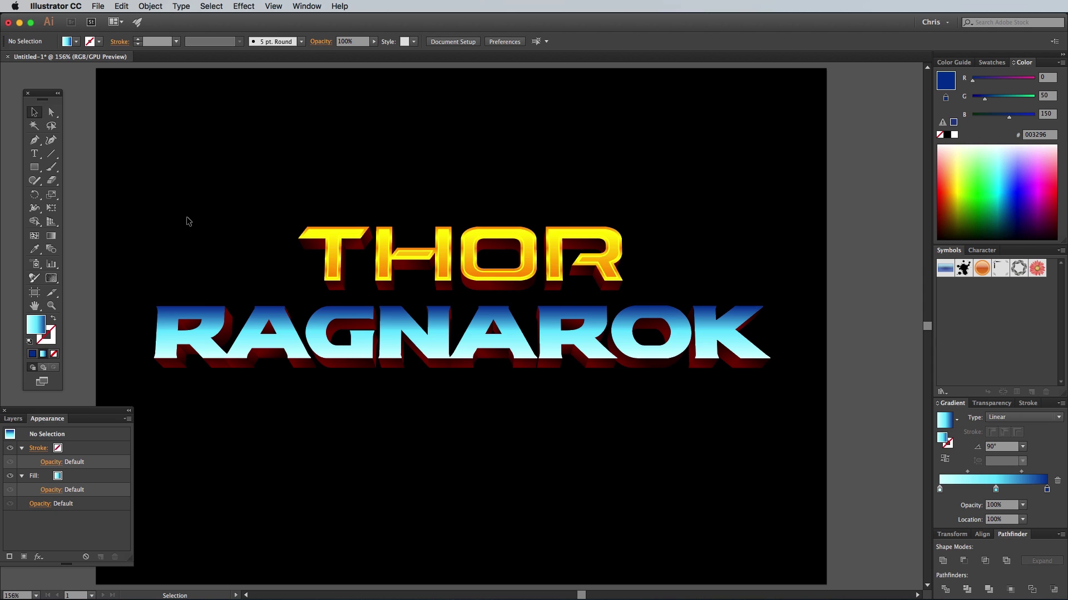
# Step: Draw a horizontal line about 738 px long across the lower edge of RAGNAROK, with no fill and a black stroke
pyautogui.click(51, 155)
pyautogui.click(54, 353)
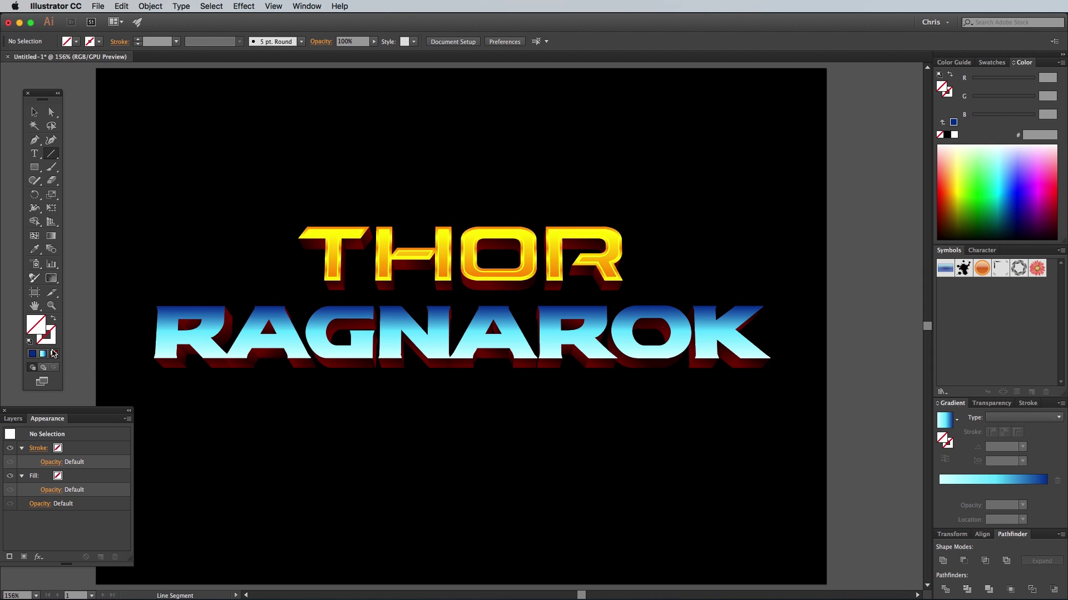
pyautogui.click(49, 338)
pyautogui.click(947, 135)
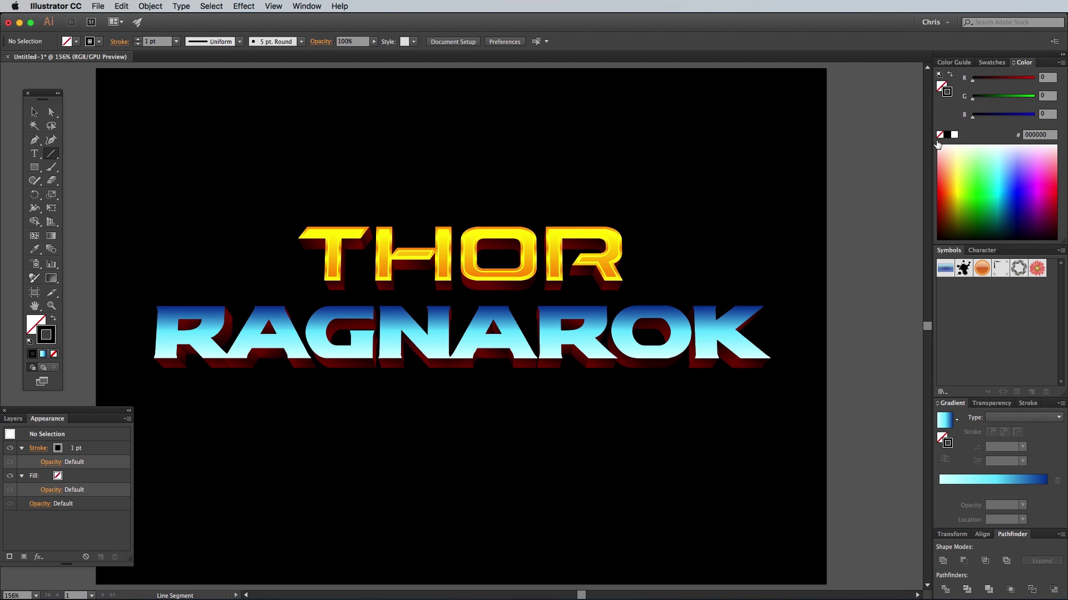
pyautogui.moveTo(144, 354); pyautogui.dragTo(782, 358)
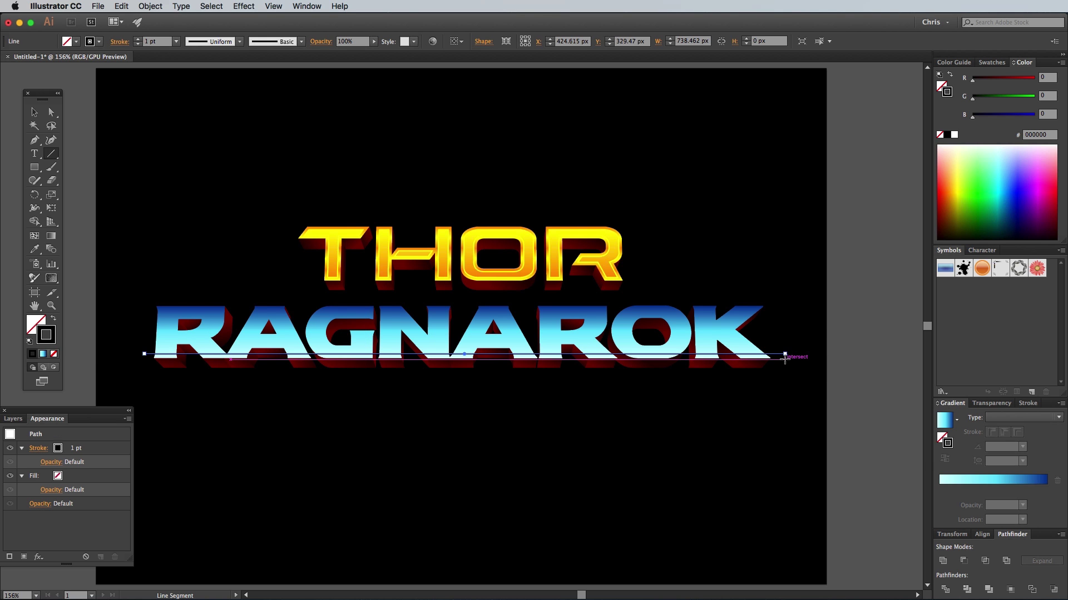
# Step: Set the black line's stroke weight to 3 pt
pyautogui.press('super+equal')
pyautogui.press('super+equal')
pyautogui.press('super+equal')
pyautogui.hscroll(-10, 514, 369)
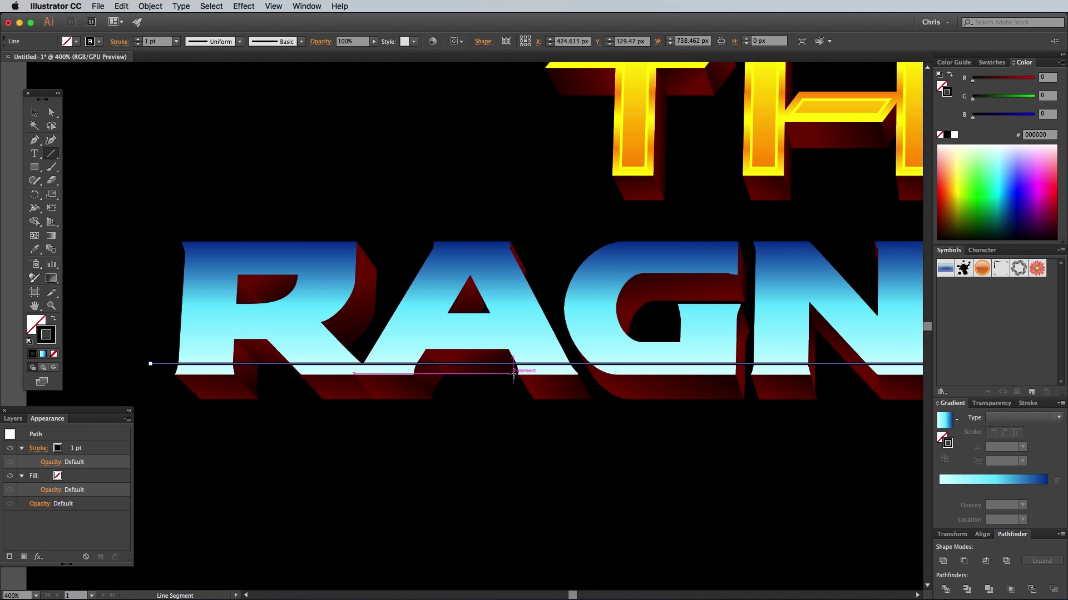
pyautogui.click(1027, 403)
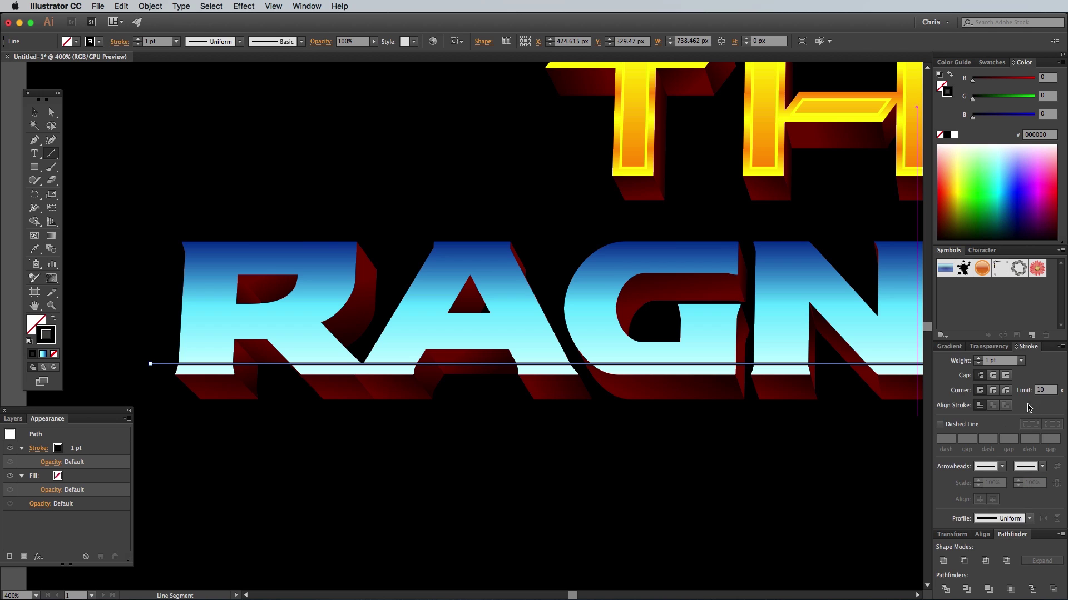
pyautogui.click(978, 358)
pyautogui.click(978, 359)
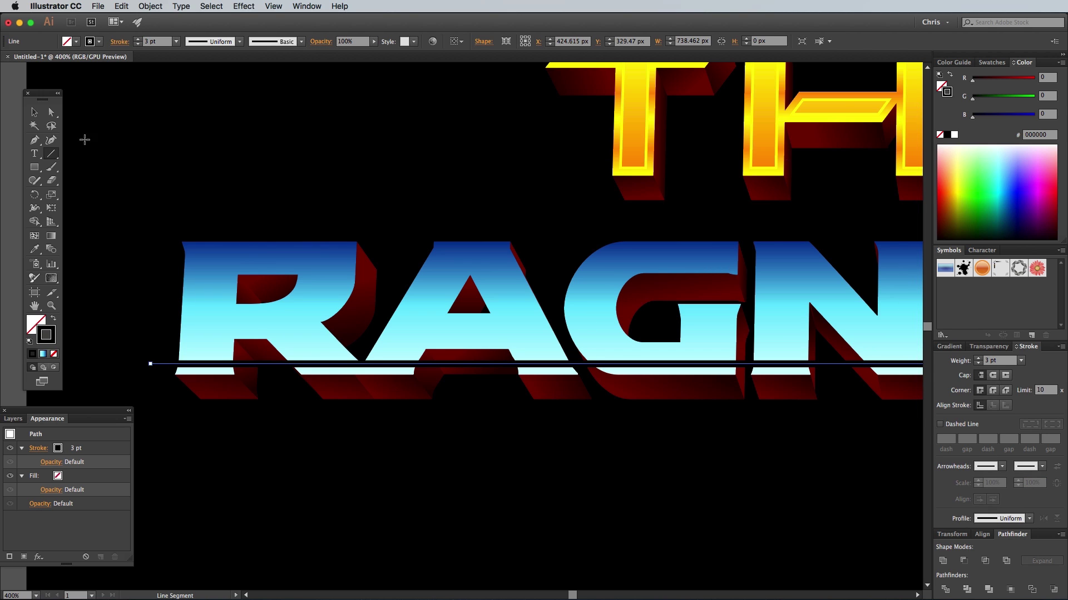
# Step: Duplicate the black line about 22 px higher across RAGNAROK and set the copy's stroke weight to 1 pt
pyautogui.click(40, 115)
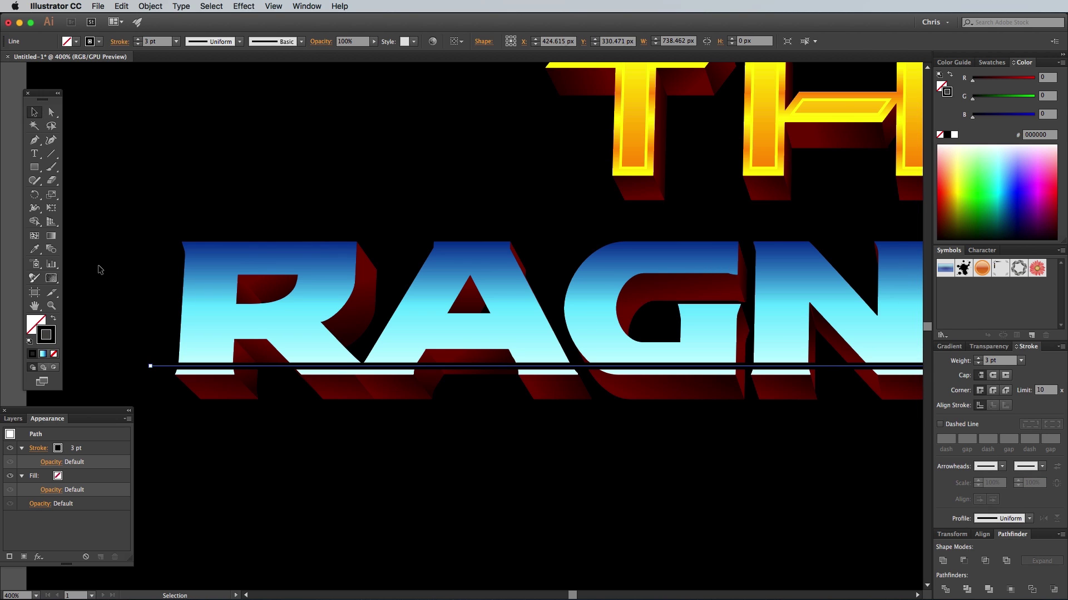
pyautogui.hotkey('shift', 'Up')
pyautogui.hotkey('shift', 'Up')
pyautogui.press('Up')
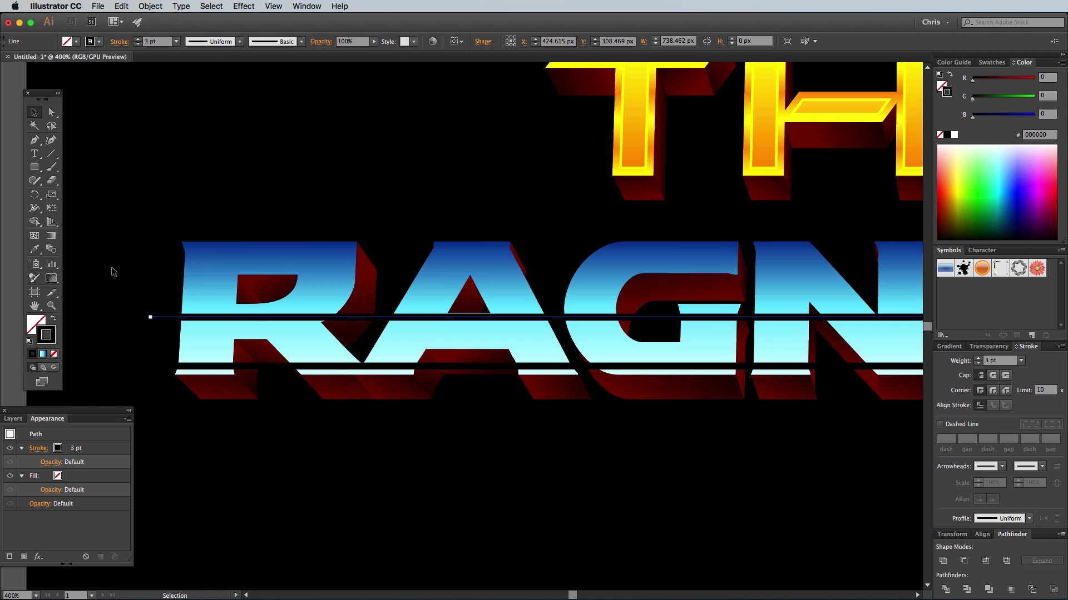
pyautogui.click(978, 364)
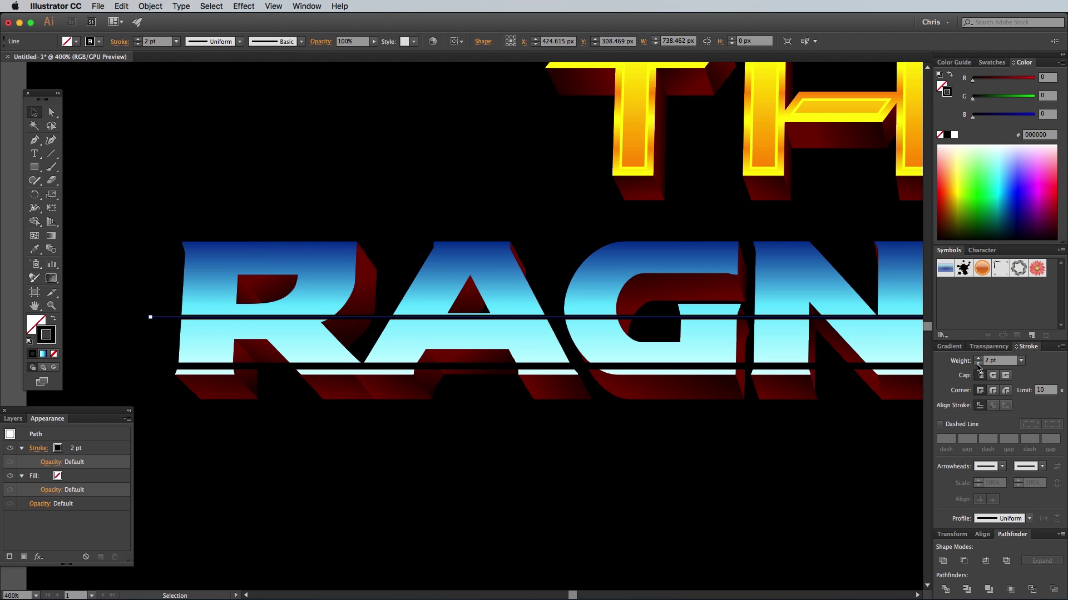
pyautogui.click(978, 364)
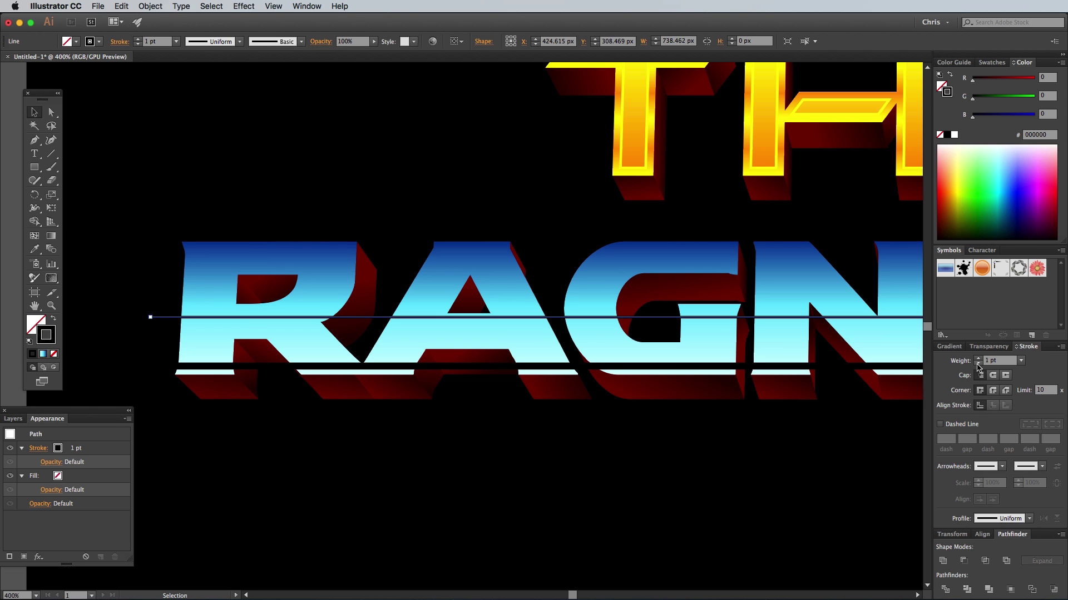
# Step: Select both black lines and make a blend between them
pyautogui.keyDown('shift'); pyautogui.click(266, 366); pyautogui.keyUp('shift')
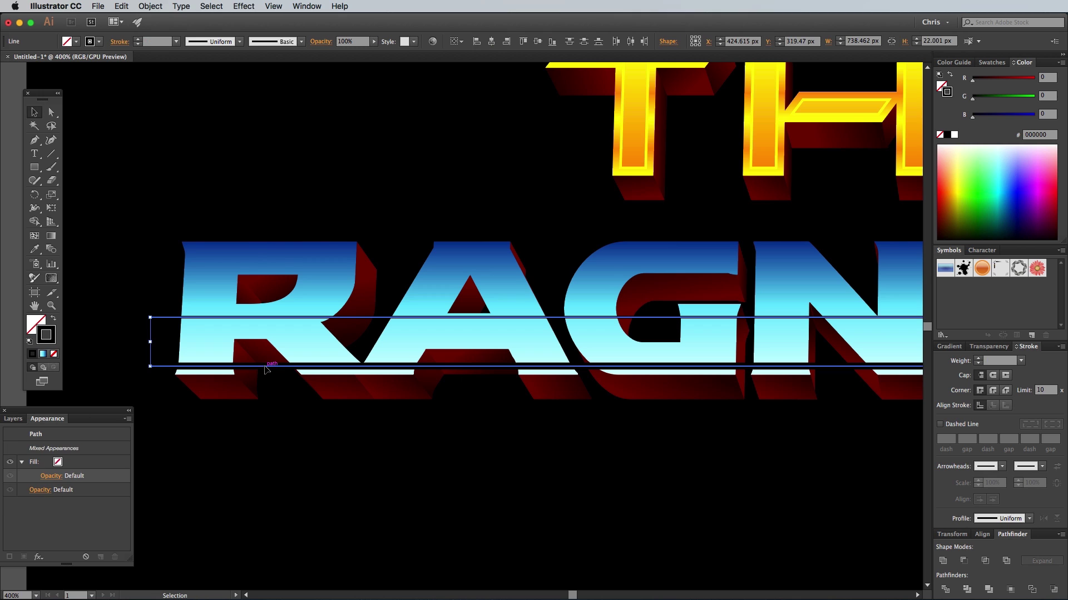
pyautogui.click(150, 6)
pyautogui.click(272, 247)
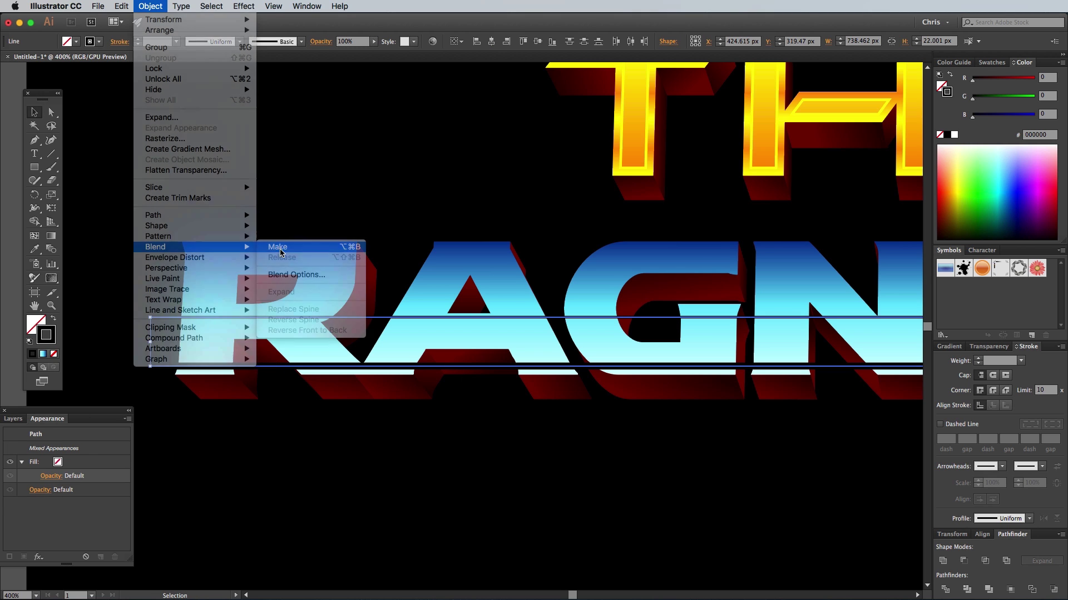
# Step: Set the blend spacing to 5 specified steps and nudge the blended lines down by 1 px
pyautogui.click(150, 6)
pyautogui.moveTo(159, 248)
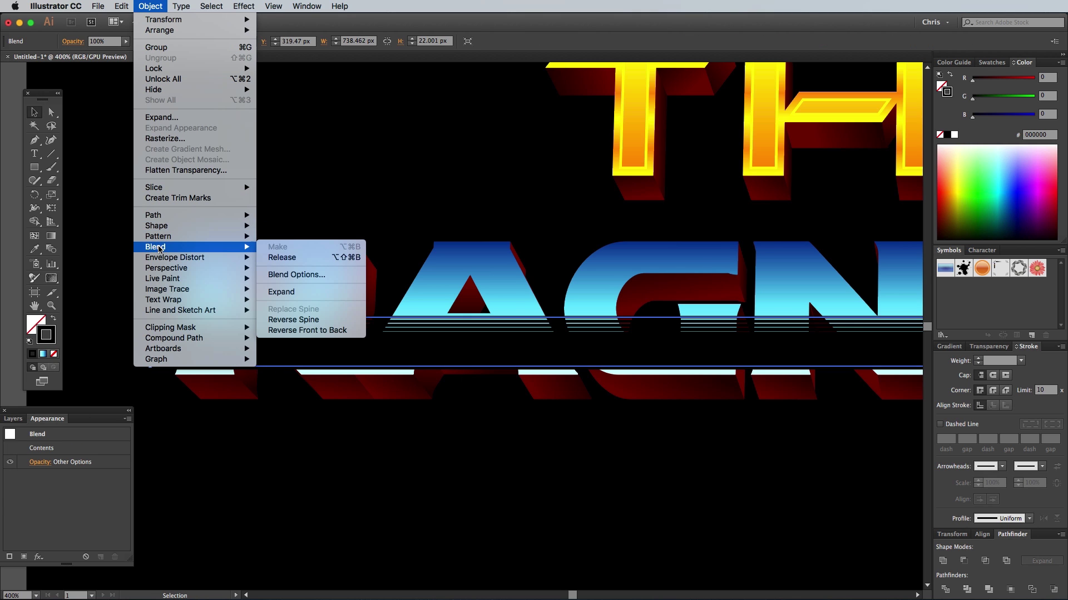
pyautogui.click(296, 274)
pyautogui.click(727, 307)
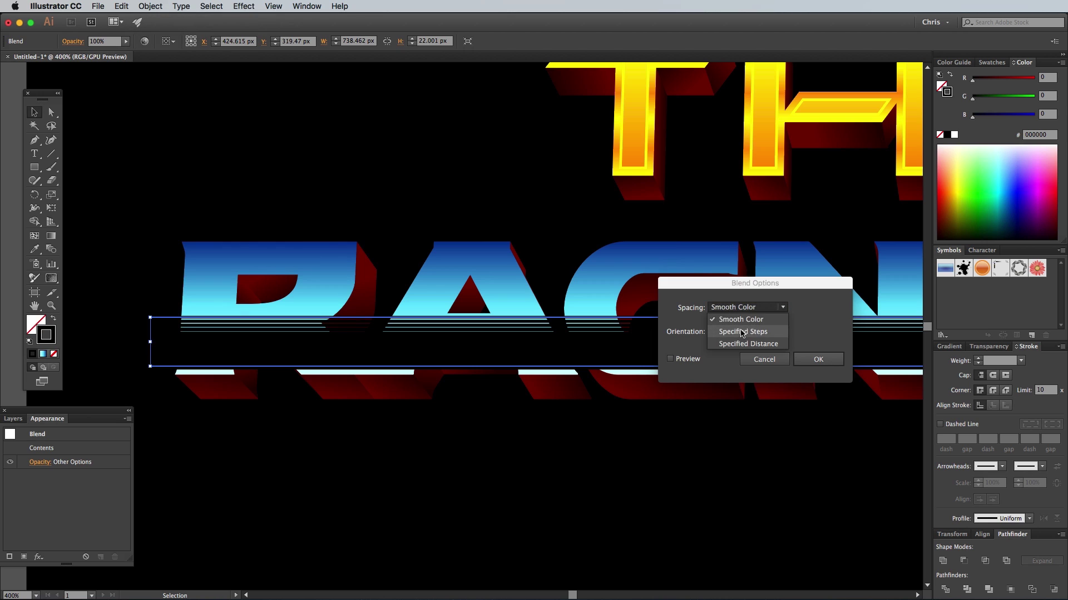
pyautogui.click(742, 332)
pyautogui.click(670, 359)
pyautogui.doubleClick(807, 309)
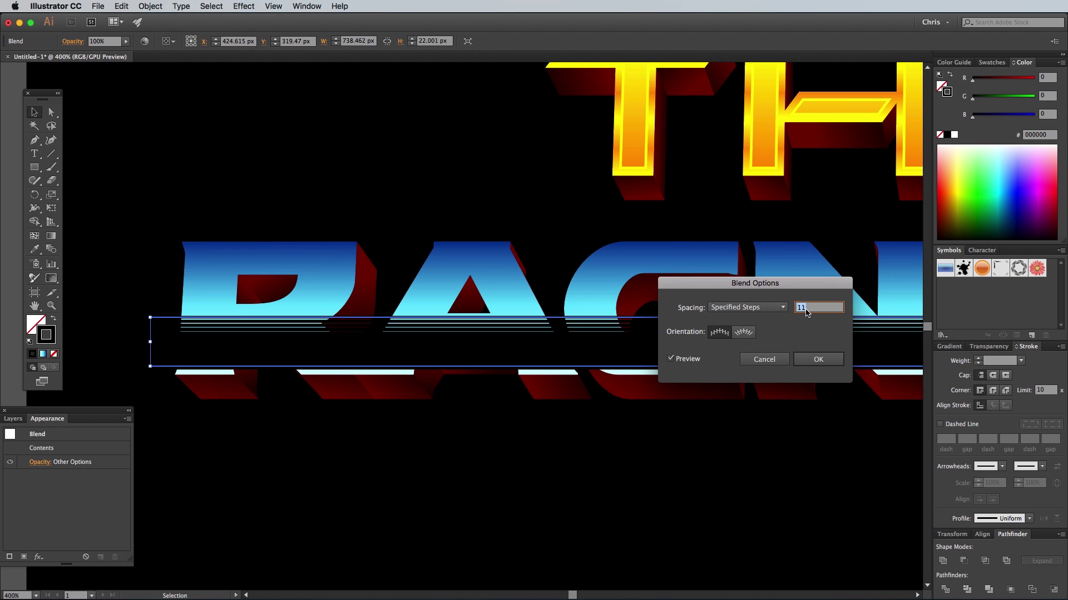
pyautogui.write('2')
pyautogui.write('5')
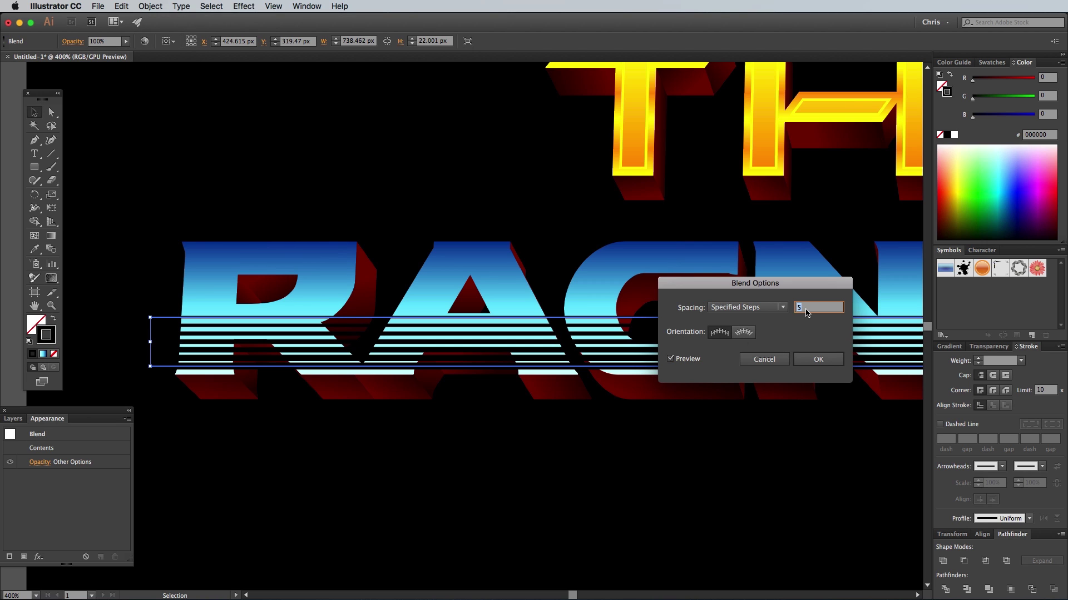
pyautogui.click(798, 359)
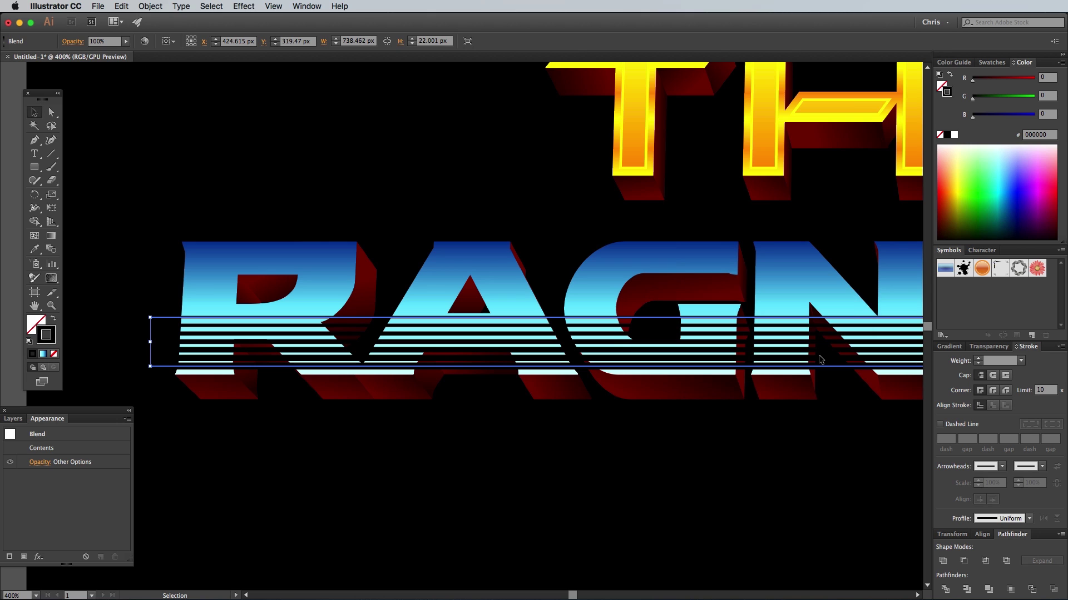
pyautogui.press('Down')
pyautogui.press('Down')
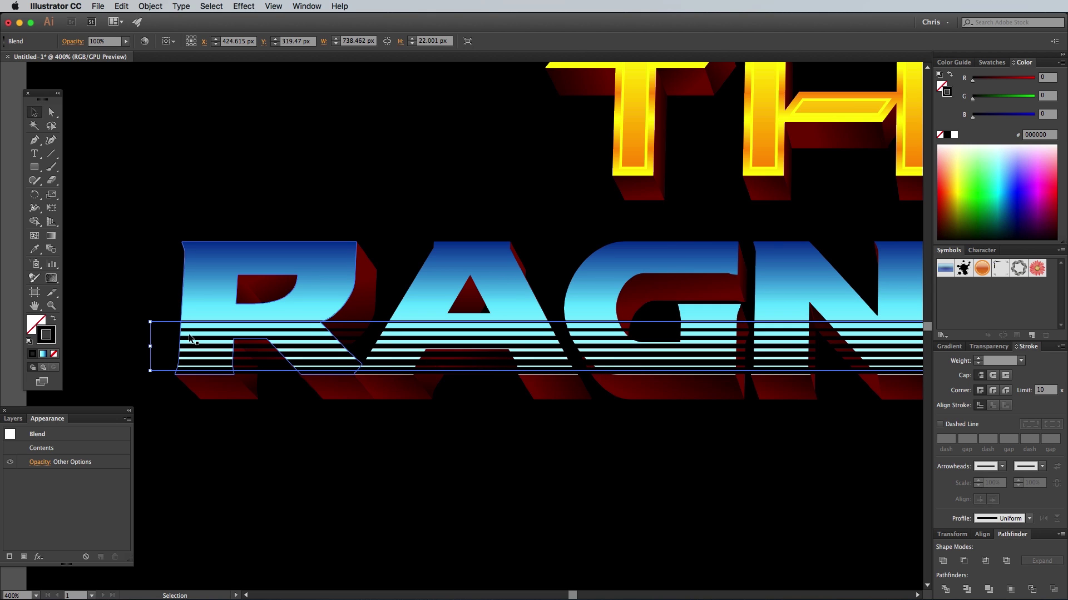
# Step: Expand the line blend into separate lines, and expand their strokes into filled shapes
pyautogui.click(150, 6)
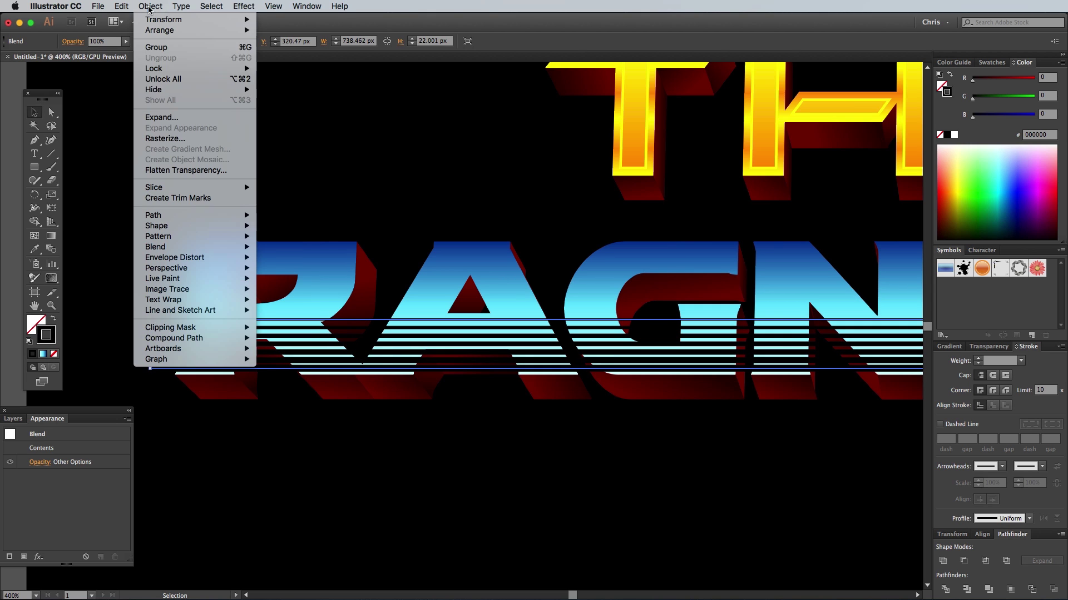
pyautogui.click(162, 116)
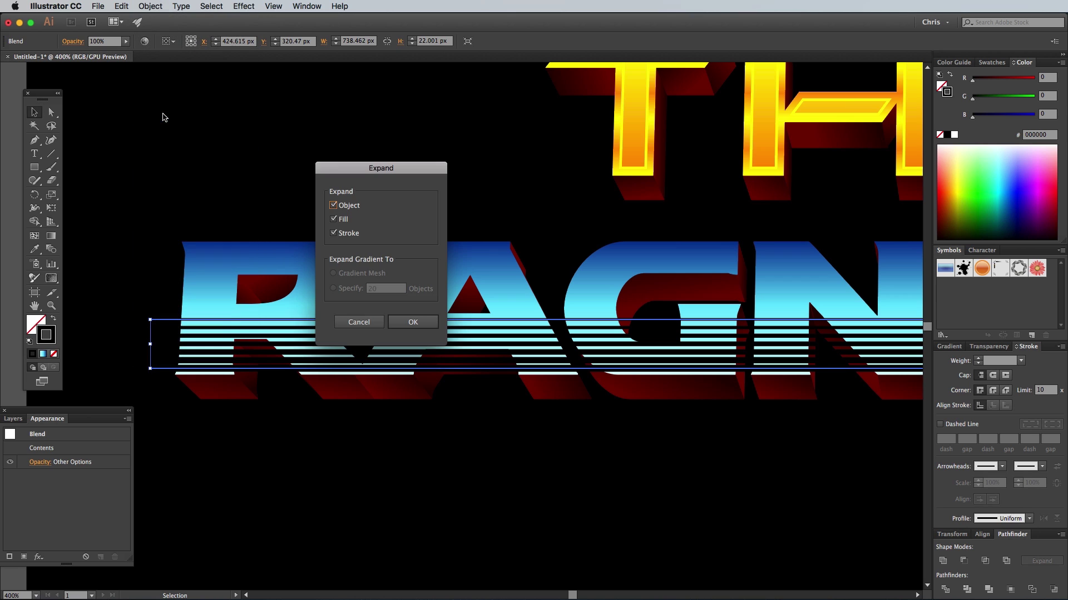
pyautogui.click(402, 321)
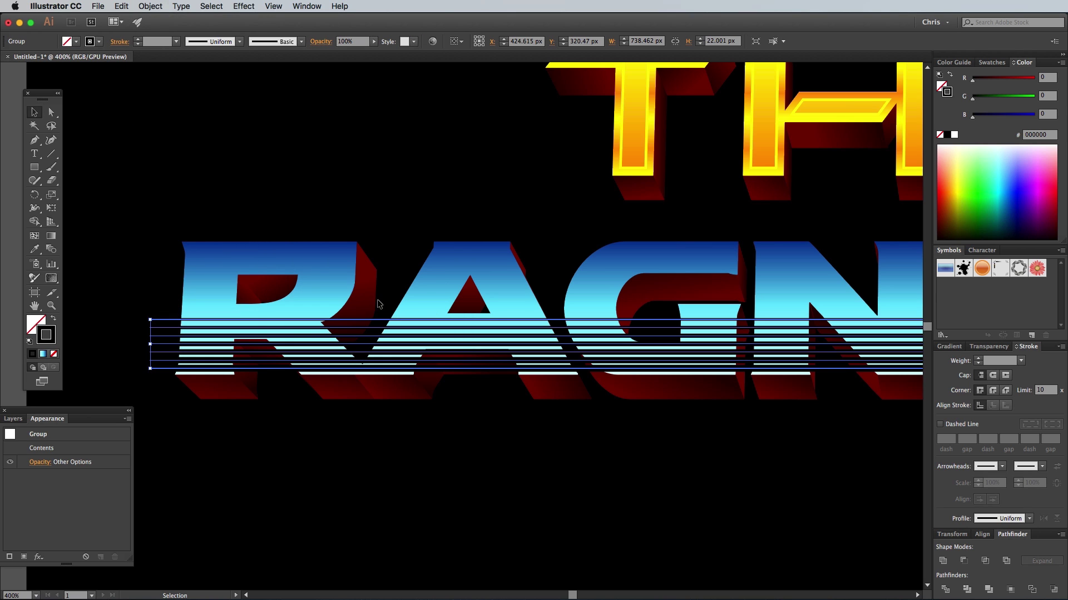
pyautogui.click(151, 5)
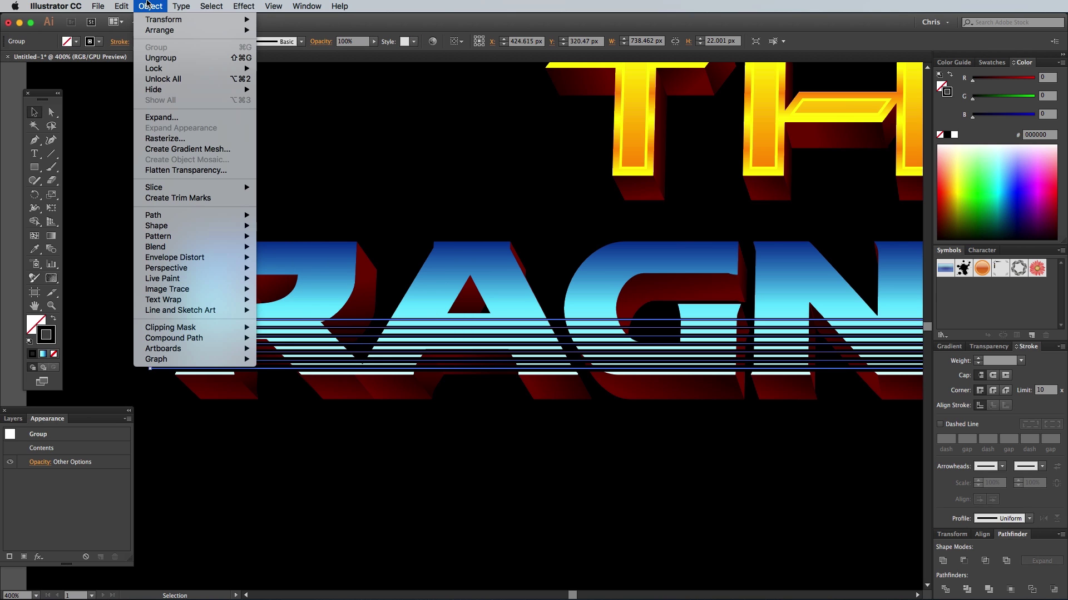
pyautogui.click(169, 119)
pyautogui.click(407, 321)
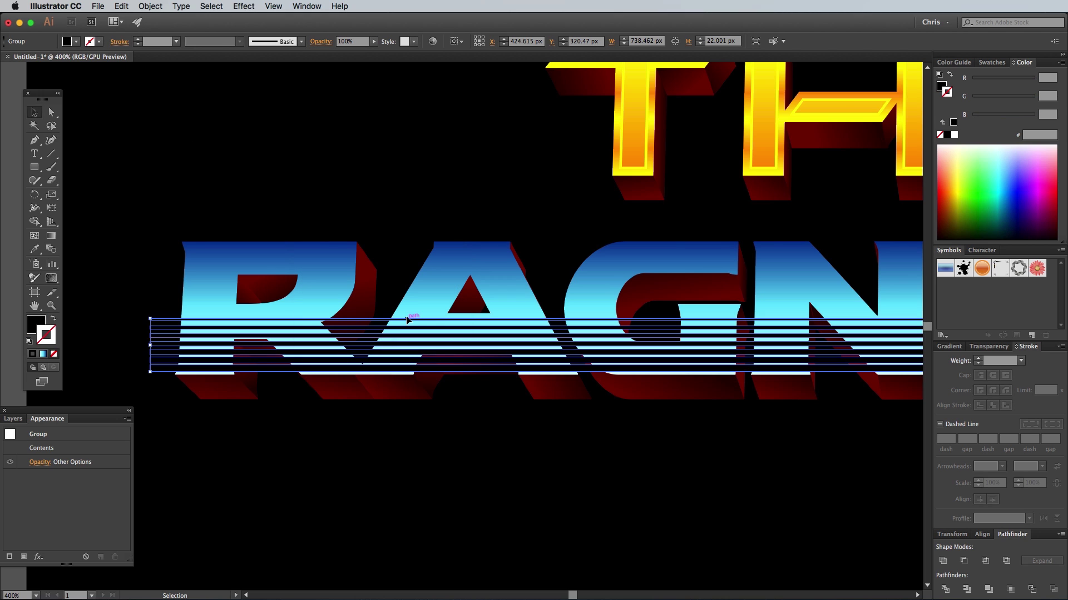
# Step: Make the front RAGNAROK group a compound path and subtract the expanded line shapes from it with Minus Front
pyautogui.click(337, 281)
pyautogui.click(150, 5)
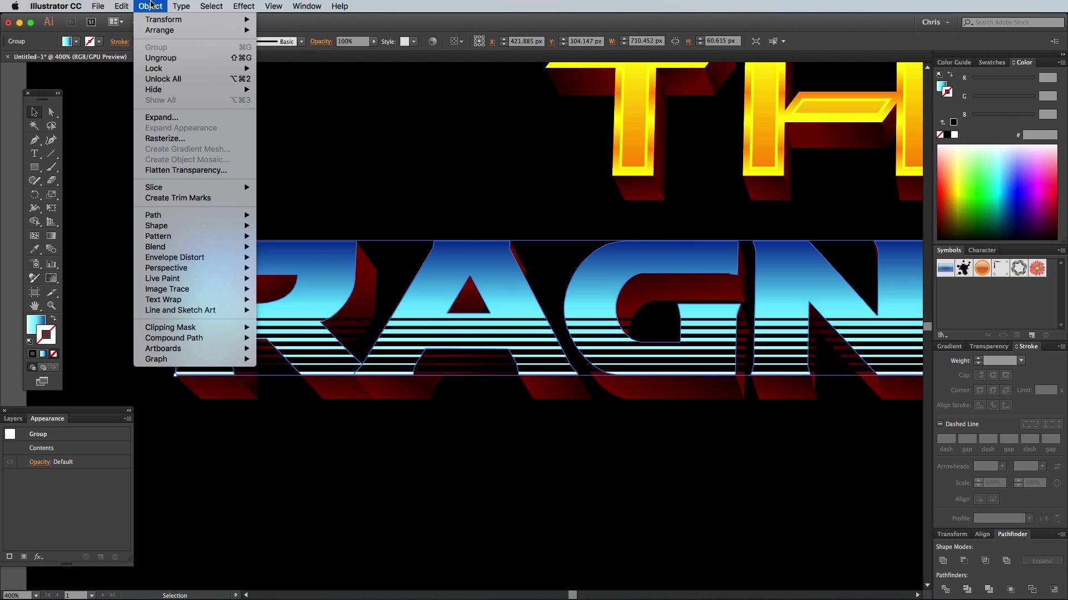
pyautogui.moveTo(224, 338)
pyautogui.click(273, 340)
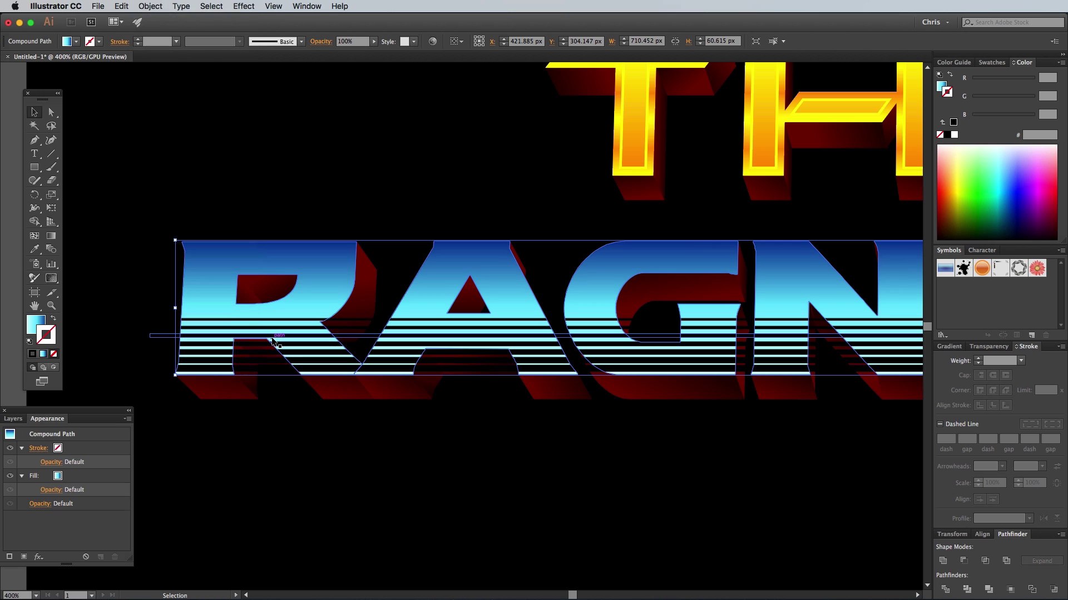
pyautogui.keyDown('shift'); pyautogui.click(225, 332); pyautogui.keyUp('shift')
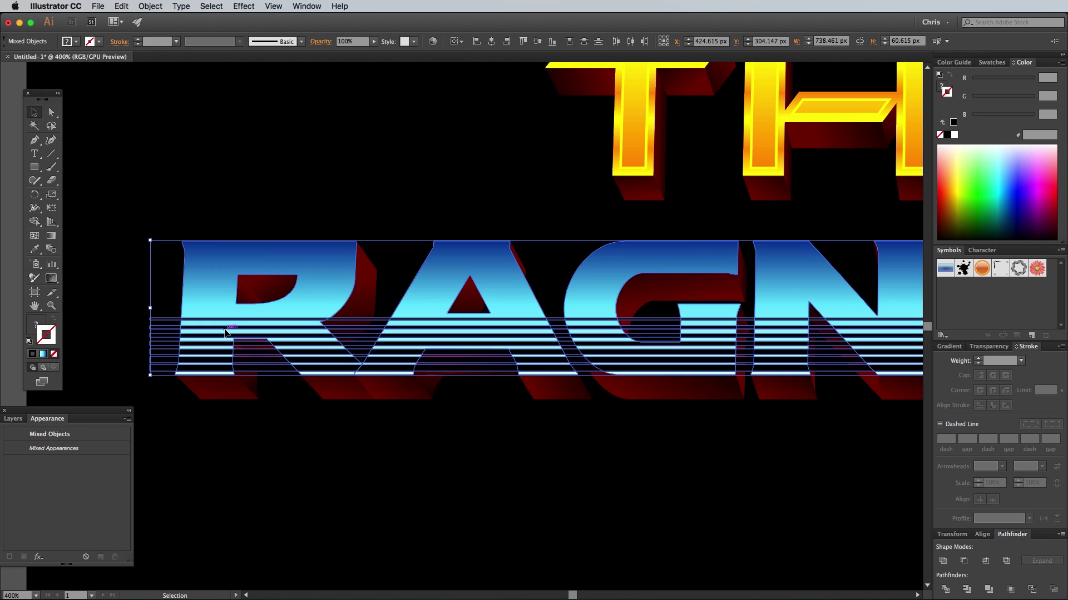
pyautogui.click(963, 561)
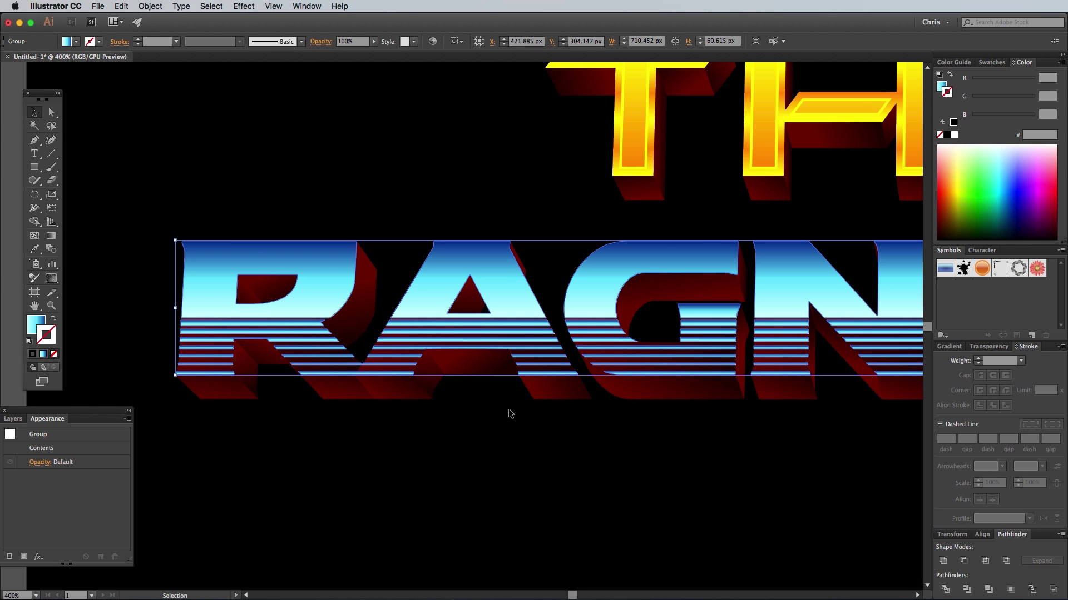
# Step: Directly select the large solid upper piece of each letter face in RAGNAROK
pyautogui.click(52, 113)
pyautogui.click(165, 203)
pyautogui.click(206, 269)
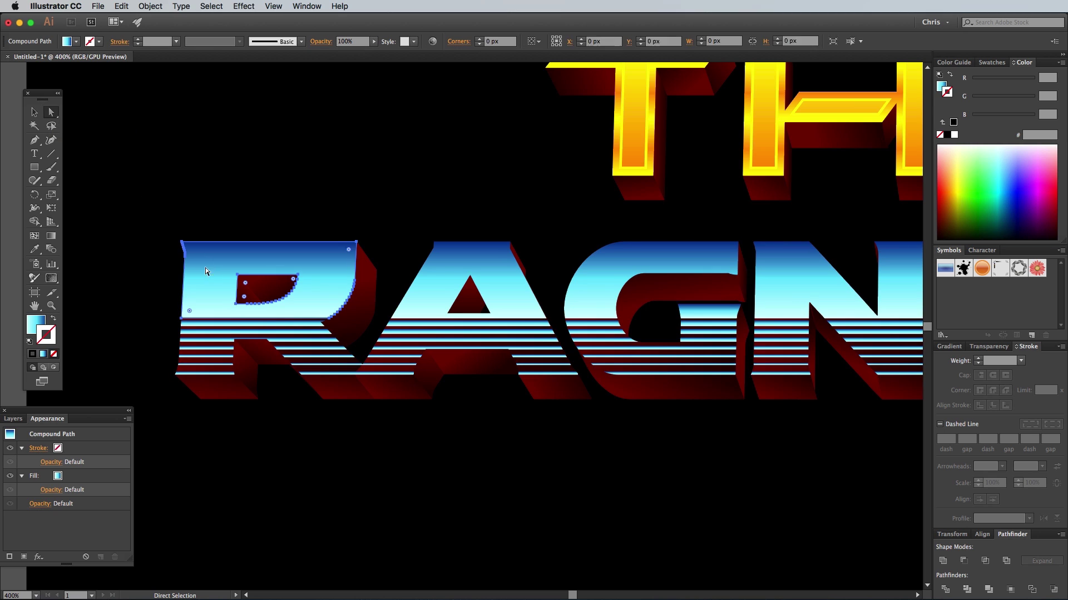
pyautogui.keyDown('shift'); pyautogui.click(433, 288); pyautogui.keyUp('shift')
pyautogui.keyDown('shift'); pyautogui.click(575, 297); pyautogui.keyUp('shift')
pyautogui.keyDown('shift'); pyautogui.click(771, 304); pyautogui.keyUp('shift')
pyautogui.press('super+0')
pyautogui.keyDown('shift'); pyautogui.click(481, 326); pyautogui.keyUp('shift')
pyautogui.keyDown('shift'); pyautogui.click(551, 324); pyautogui.keyUp('shift')
pyautogui.keyDown('shift'); pyautogui.click(621, 324); pyautogui.keyUp('shift')
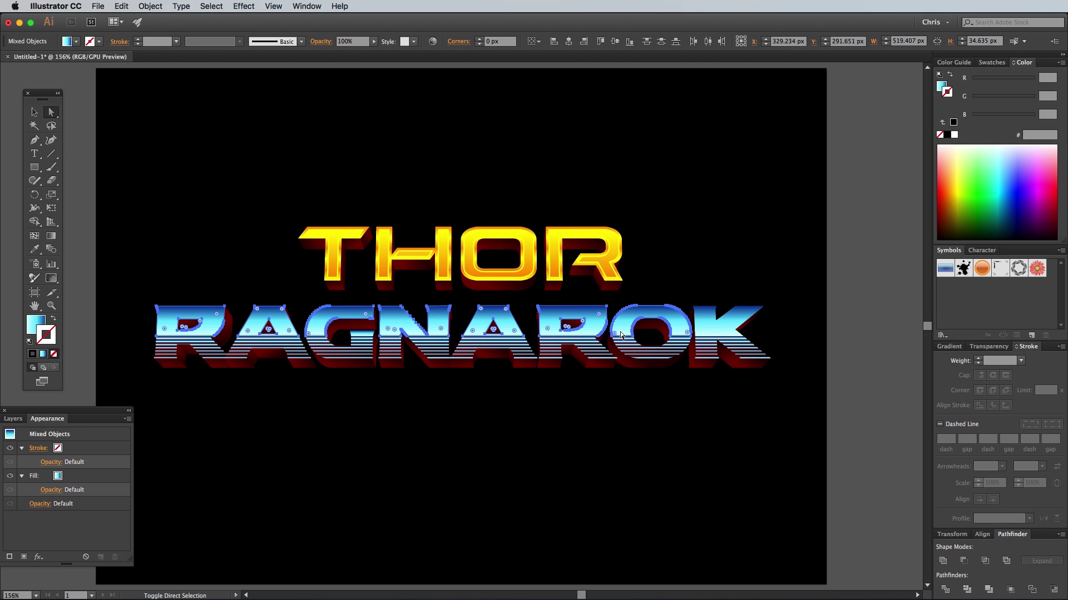
pyautogui.keyDown('shift'); pyautogui.click(705, 324); pyautogui.keyUp('shift')
# Step: Give the selected letter pieces a white 1 pt stroke aligned to the inside, then deselect them
pyautogui.click(955, 135)
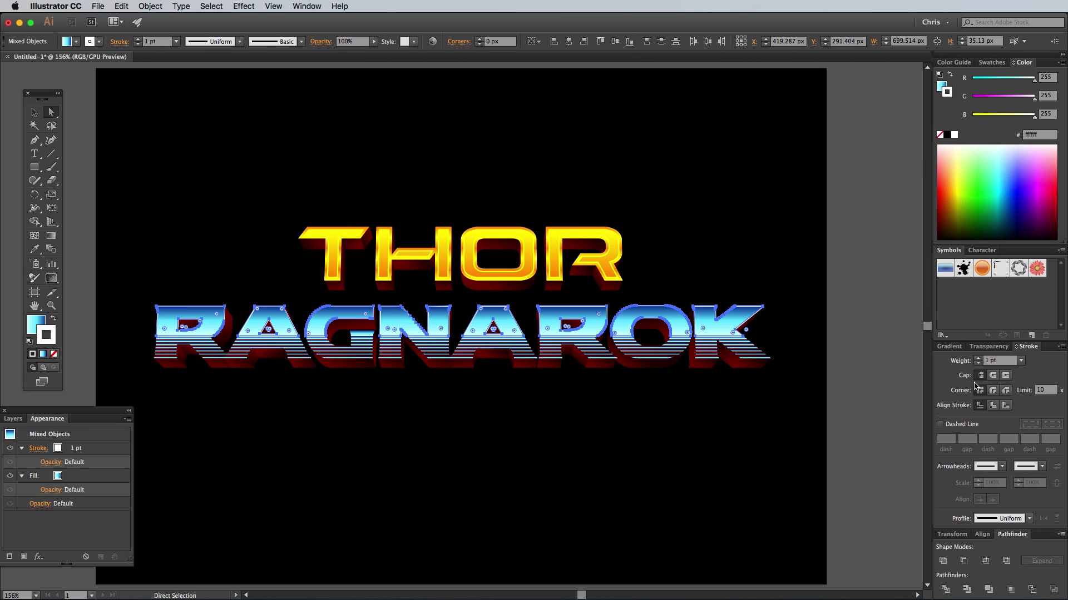
pyautogui.click(993, 405)
pyautogui.press('super+equal')
pyautogui.press('super+equal')
pyautogui.press('super+equal')
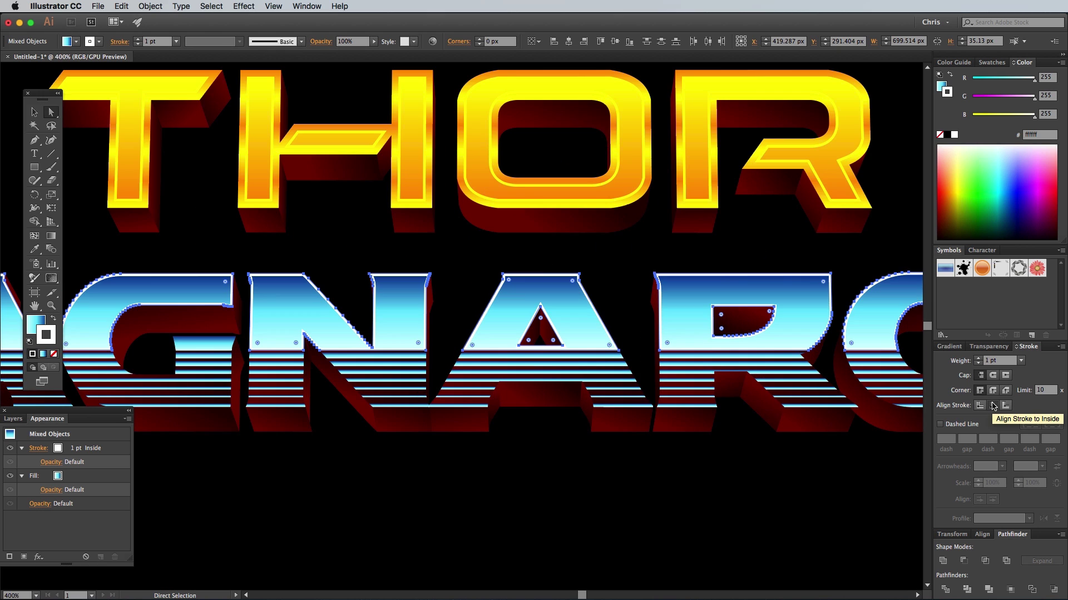
pyautogui.click(766, 560)
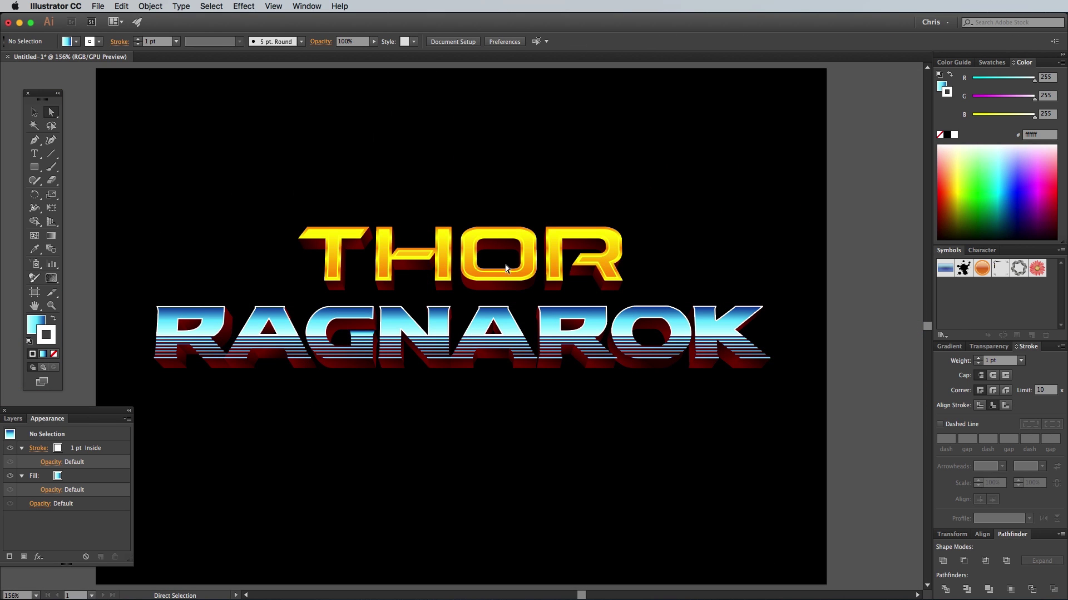
# Step: Draw a circle about 20 px wide above the title's left side and remove its stroke
pyautogui.moveTo(34, 166); pyautogui.dragTo(70, 193)
pyautogui.moveTo(220, 172); pyautogui.dragTo(240, 192)
pyautogui.click(54, 353)
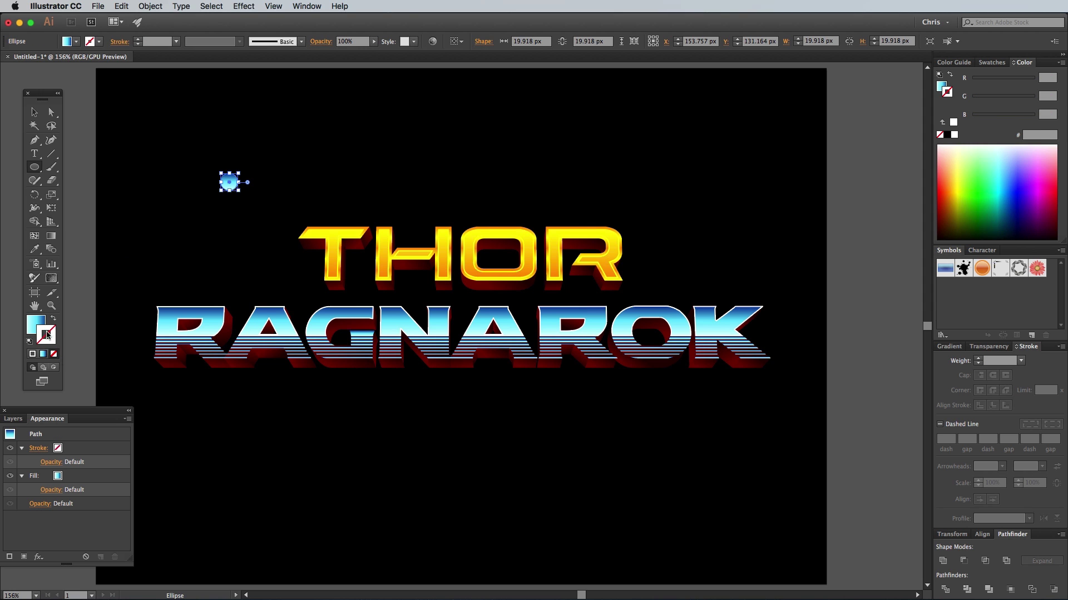
# Step: Remove the white stop from the circle's fill gradient and move the cyan stop to the gradient's start
pyautogui.click(36, 324)
pyautogui.click(949, 346)
pyautogui.moveTo(940, 490); pyautogui.dragTo(945, 514)
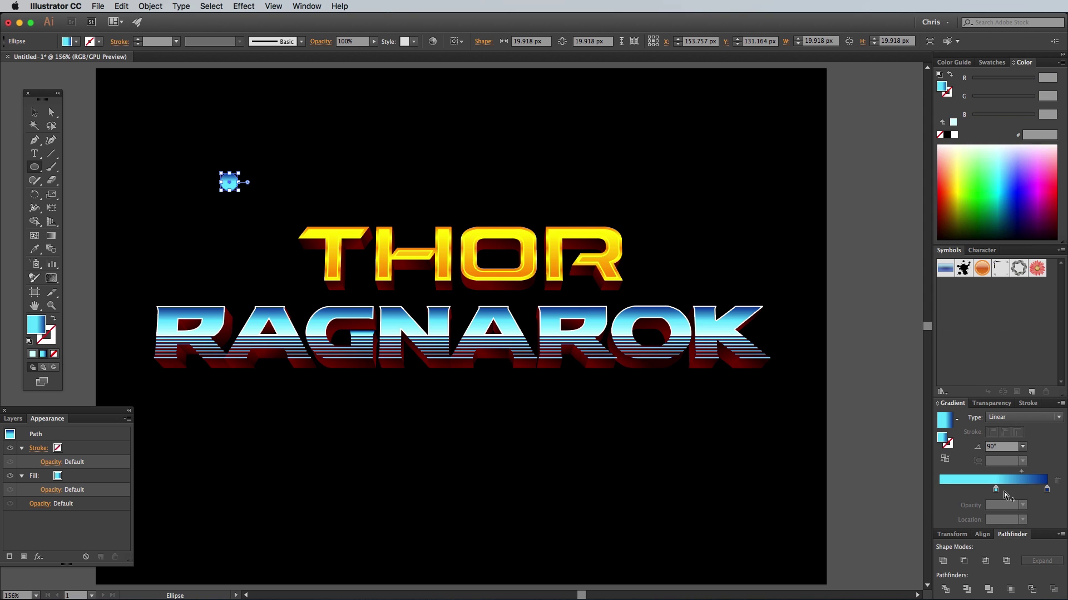
pyautogui.moveTo(996, 490); pyautogui.dragTo(923, 491)
# Step: Change the gradient's blue end stop to black at 0% opacity and make the gradient radial
pyautogui.click(1047, 491)
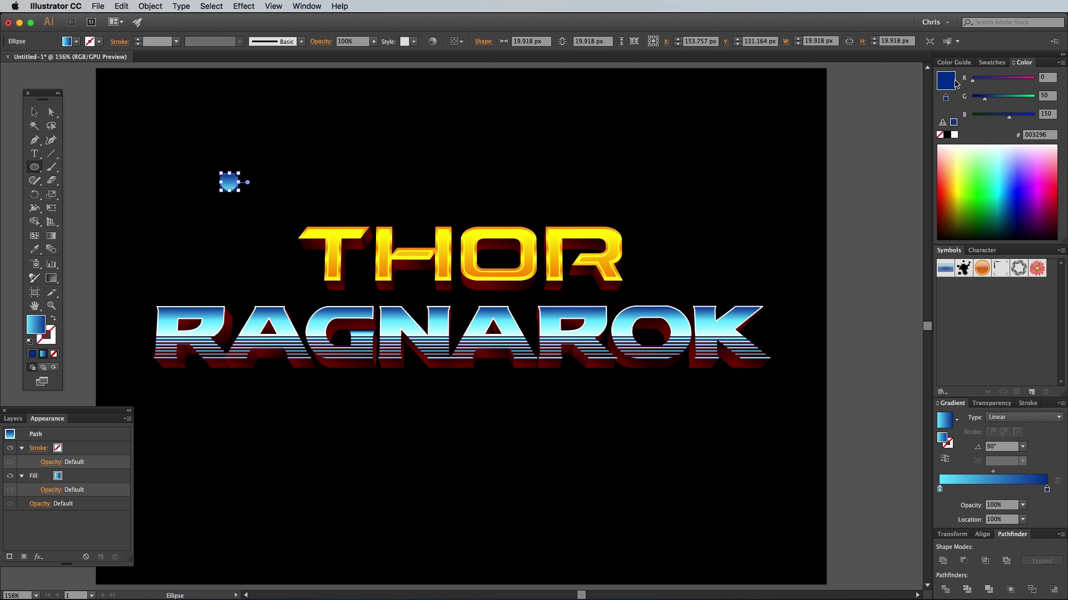
pyautogui.moveTo(984, 99); pyautogui.dragTo(948, 118)
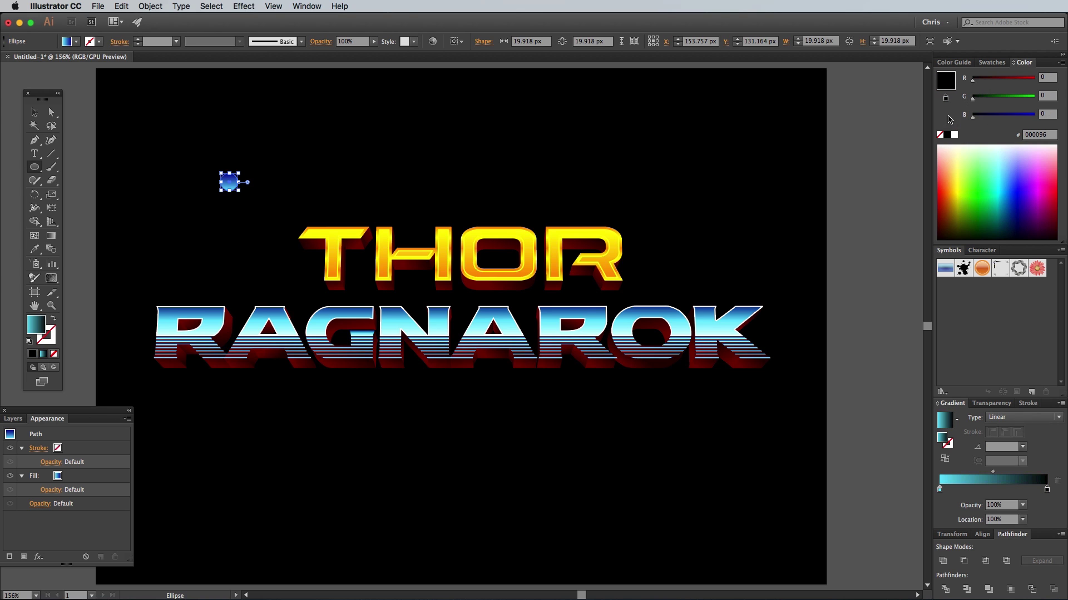
pyautogui.click(1023, 508)
pyautogui.click(1031, 521)
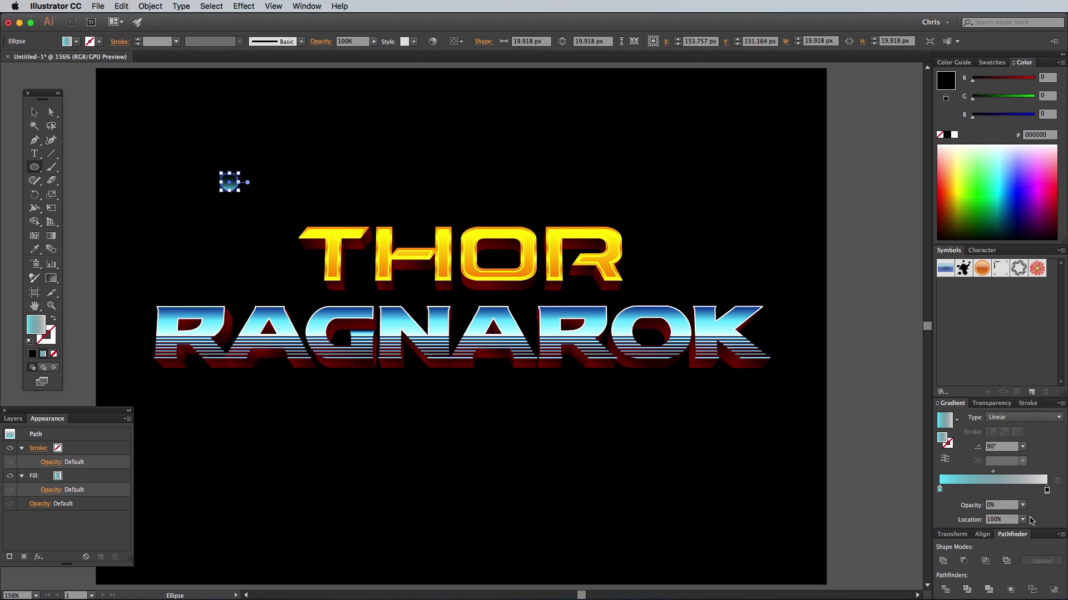
pyautogui.click(1023, 417)
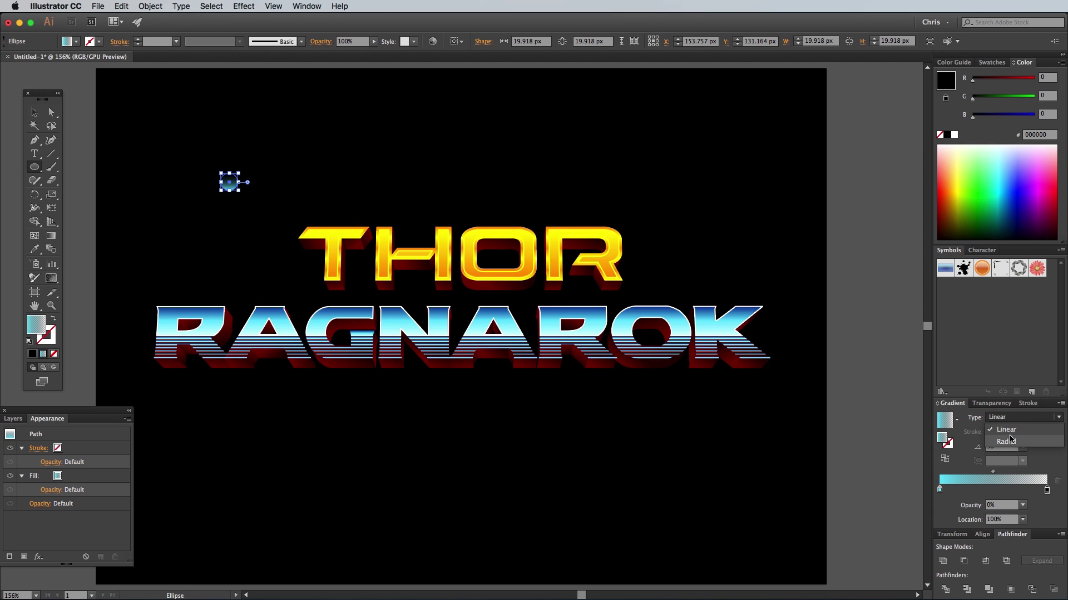
pyautogui.click(1009, 439)
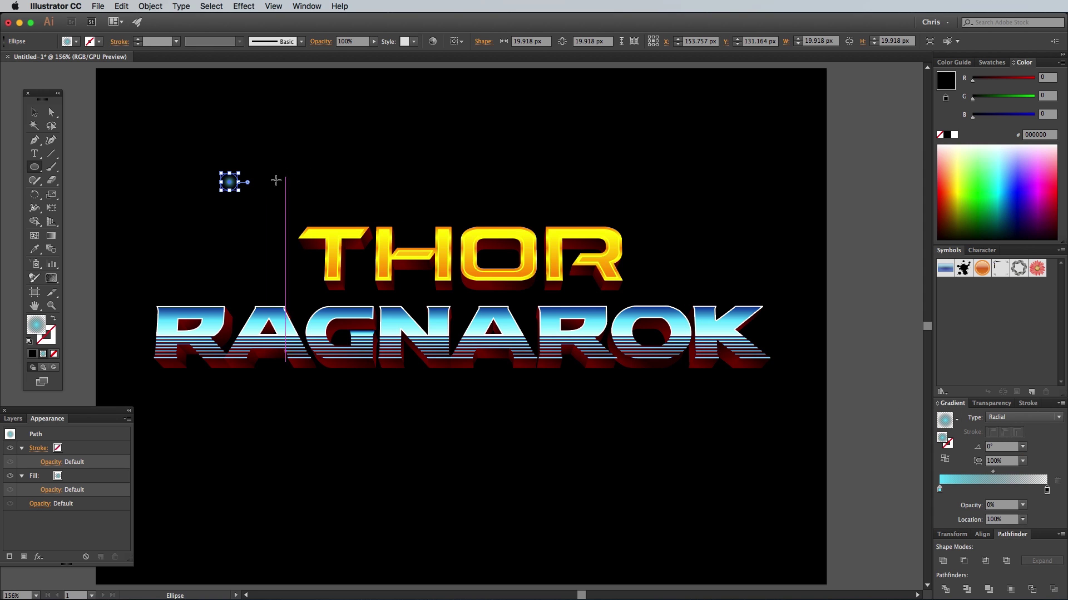
# Step: Stretch the circle into a thin glow line about 713 by 10 px and place it between THOR and RAGNAROK
pyautogui.moveTo(240, 191); pyautogui.dragTo(721, 182)
pyautogui.press('v')
pyautogui.moveTo(502, 176); pyautogui.dragTo(496, 297)
# Step: Move the whole THOR lettering up 20 px and the glow line up 10 px
pyautogui.moveTo(246, 186); pyautogui.dragTo(667, 279)
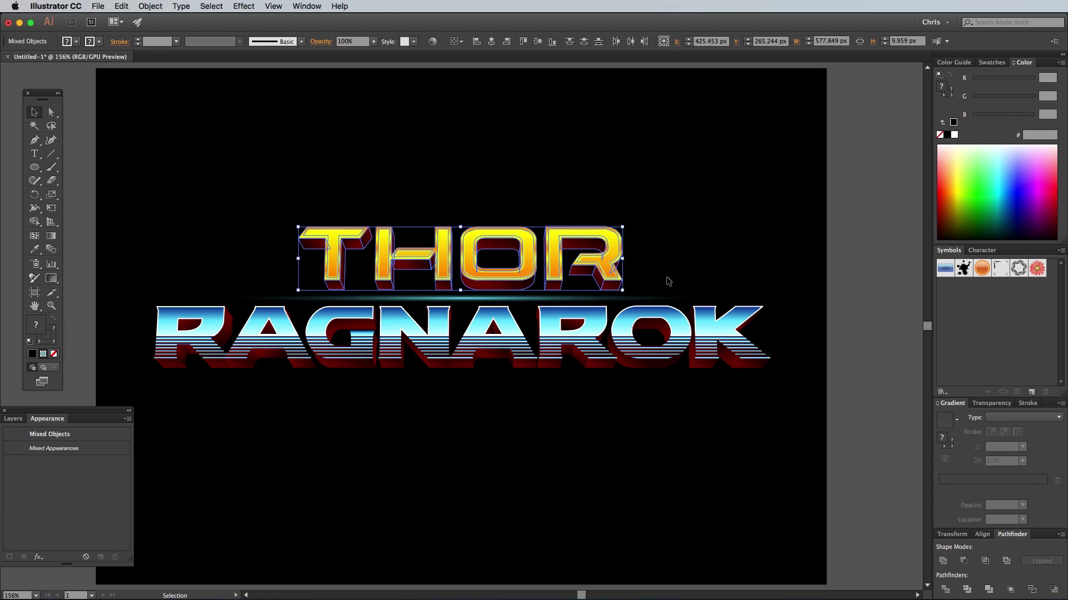
pyautogui.hotkey('shift', 'Up')
pyautogui.hotkey('shift', 'Up')
pyautogui.click(465, 299)
pyautogui.hotkey('shift', 'Up')
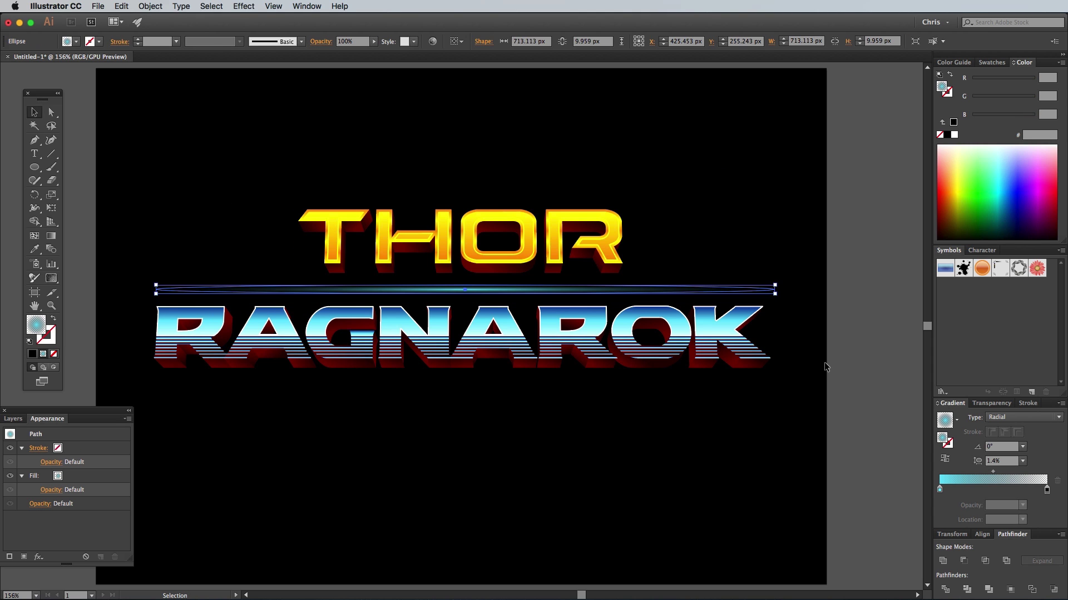
pyautogui.click(843, 376)
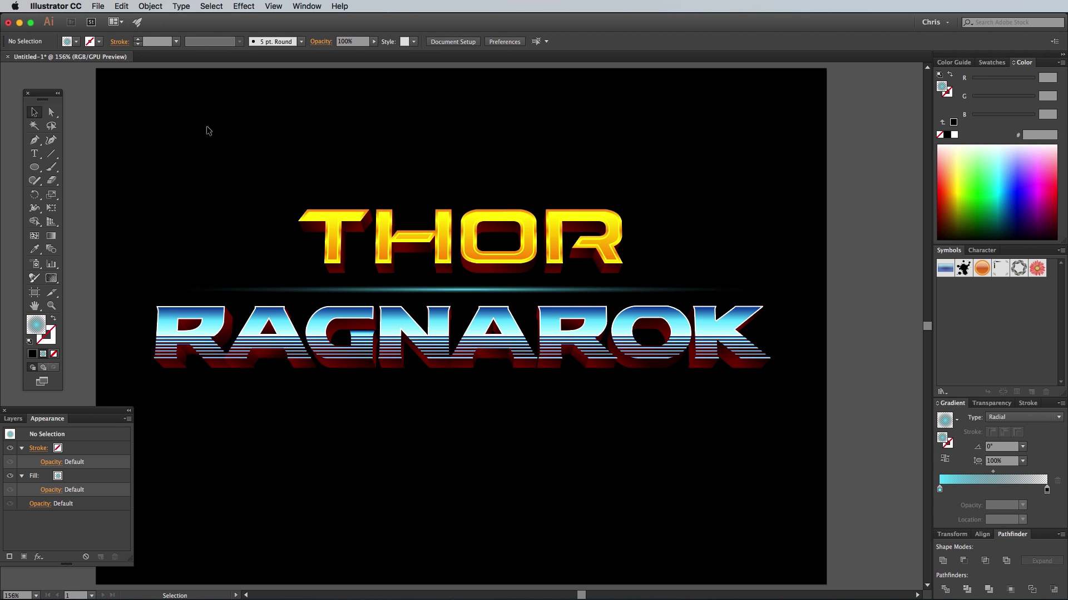
# Step: Unlock the black background rectangle and add mesh points at about X 216, Y 206 px and X 627, Y 436 px
pyautogui.click(149, 6)
pyautogui.click(160, 79)
pyautogui.press('super+0')
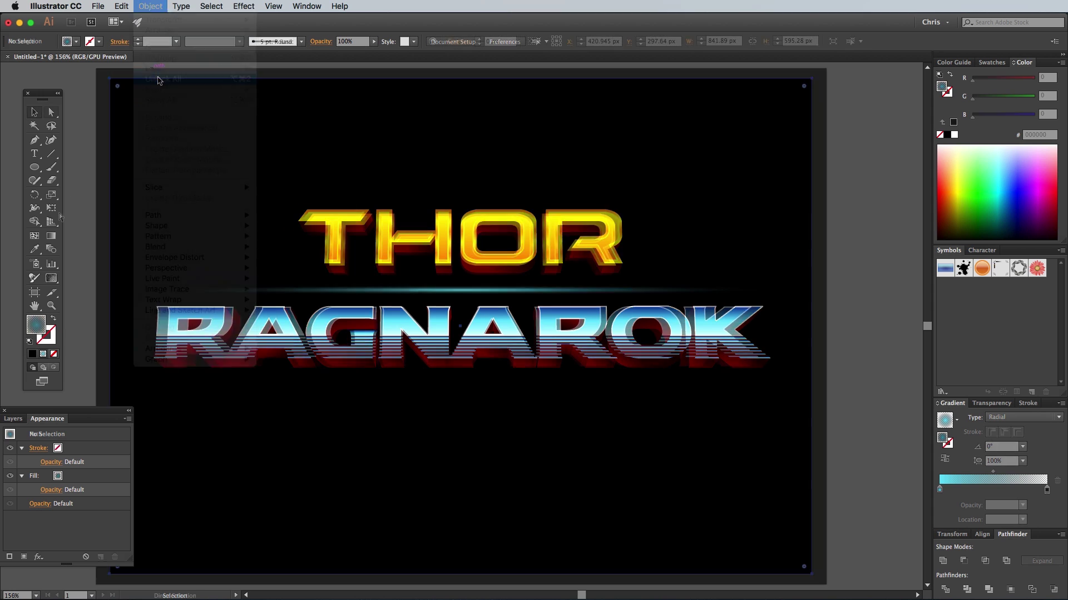
pyautogui.click(35, 237)
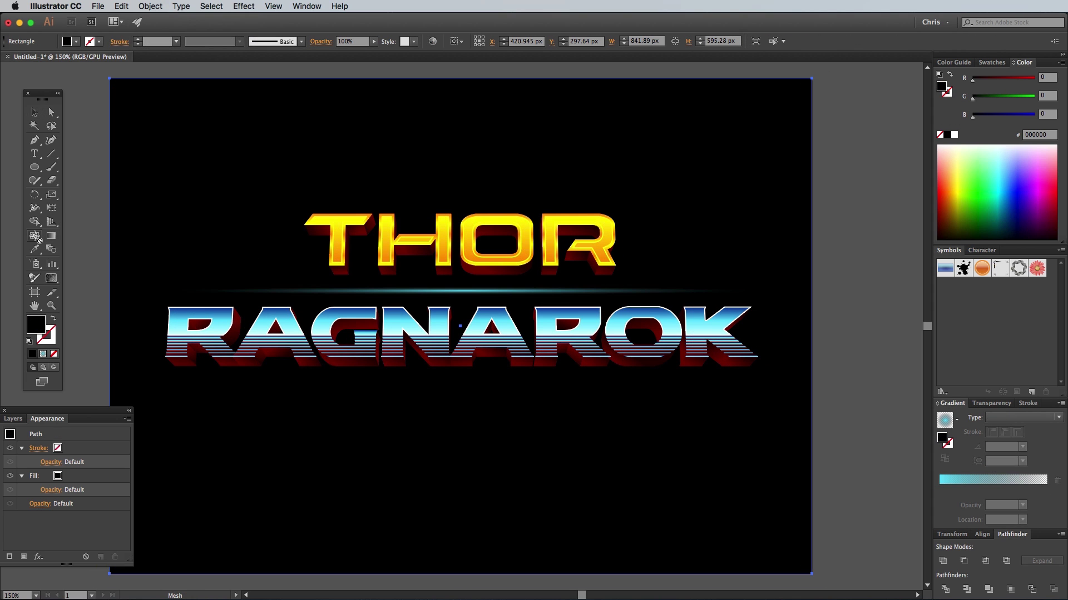
pyautogui.click(290, 249)
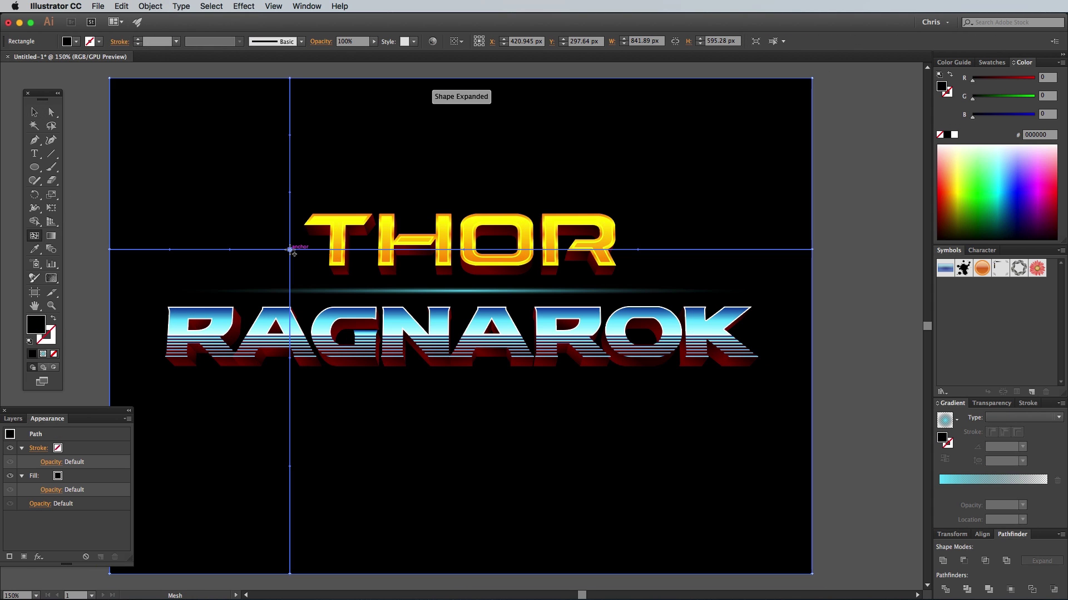
pyautogui.click(634, 442)
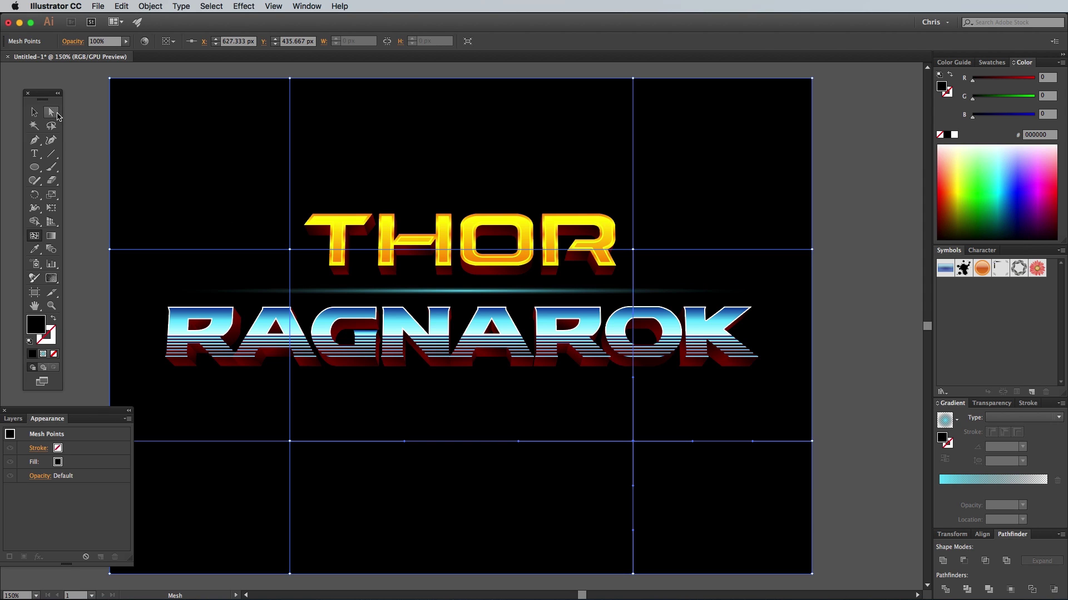
# Step: Color the background's upper-left inner mesh point RGB 20, 30, 40
pyautogui.click(51, 112)
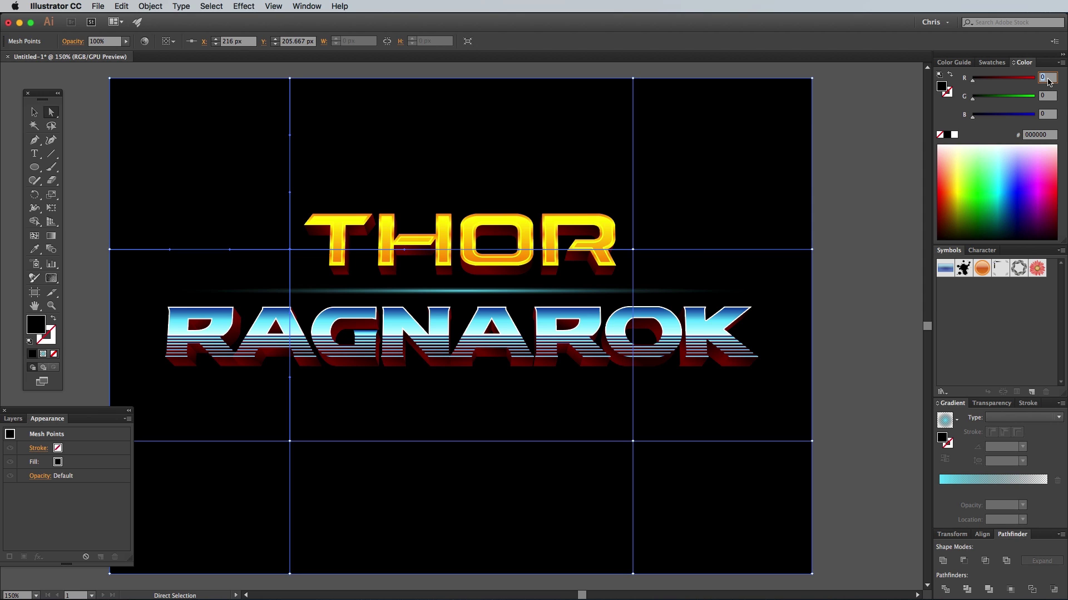
pyautogui.press('Tab')
pyautogui.write('30')
pyautogui.press('Tab')
pyautogui.write('40')
pyautogui.press('Tab')
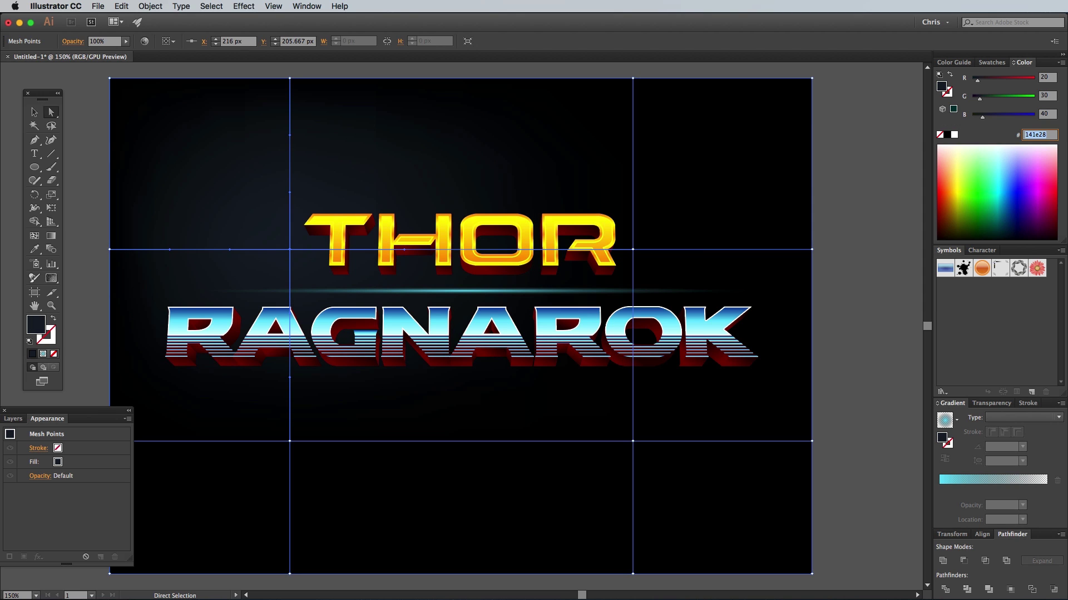
# Step: Color the background's upper-right inner mesh point RGB 20, 20, 30
pyautogui.click(634, 250)
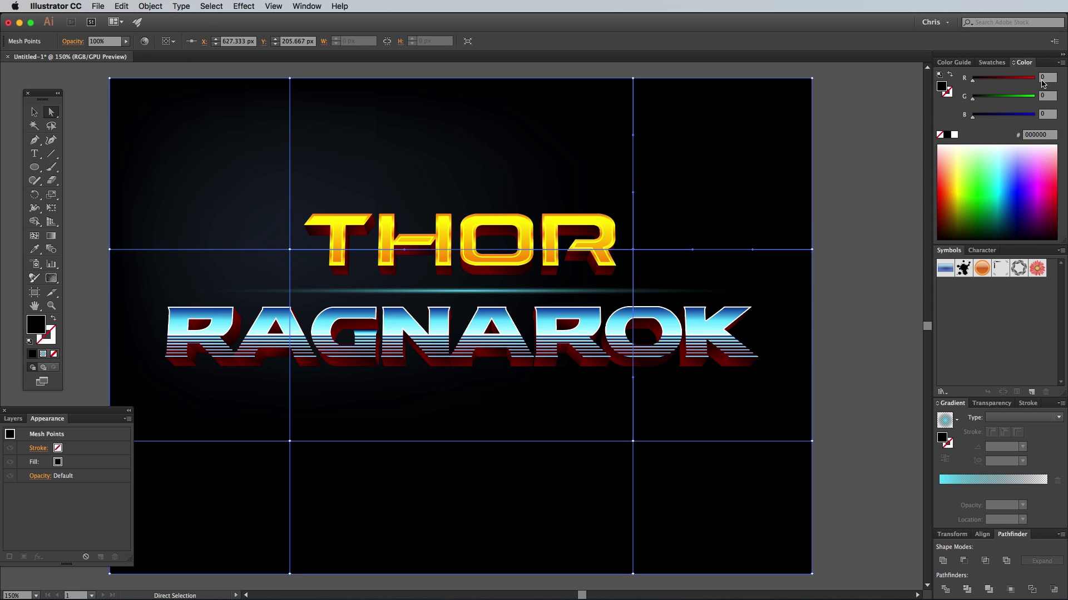
pyautogui.write('20')
pyautogui.press('Tab')
pyautogui.write('20')
pyautogui.press('Tab')
pyautogui.write('30')
pyautogui.press('Tab')
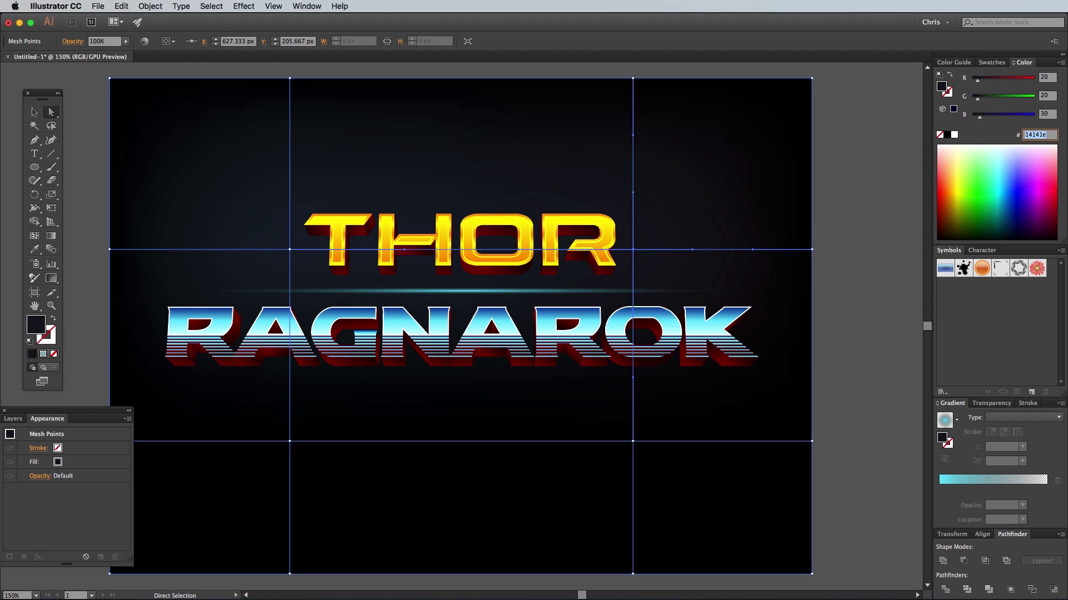
# Step: Color the background's lower-left inner mesh point RGB 15, 20, 25
pyautogui.click(290, 441)
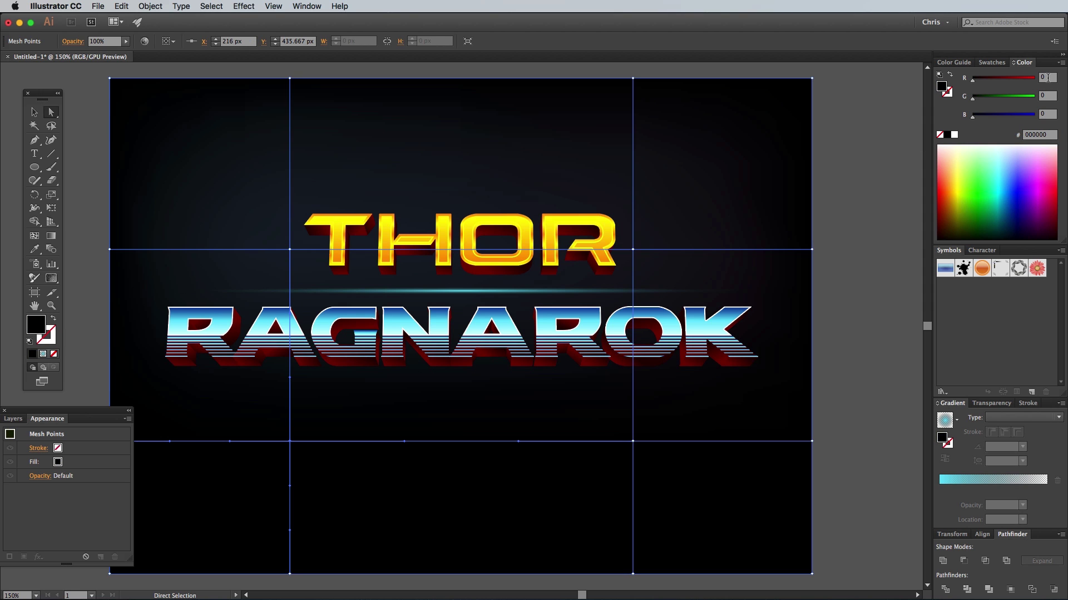
pyautogui.write('15')
pyautogui.press('Tab')
pyautogui.write('20')
pyautogui.press('Tab')
pyautogui.write('25')
pyautogui.press('Tab')
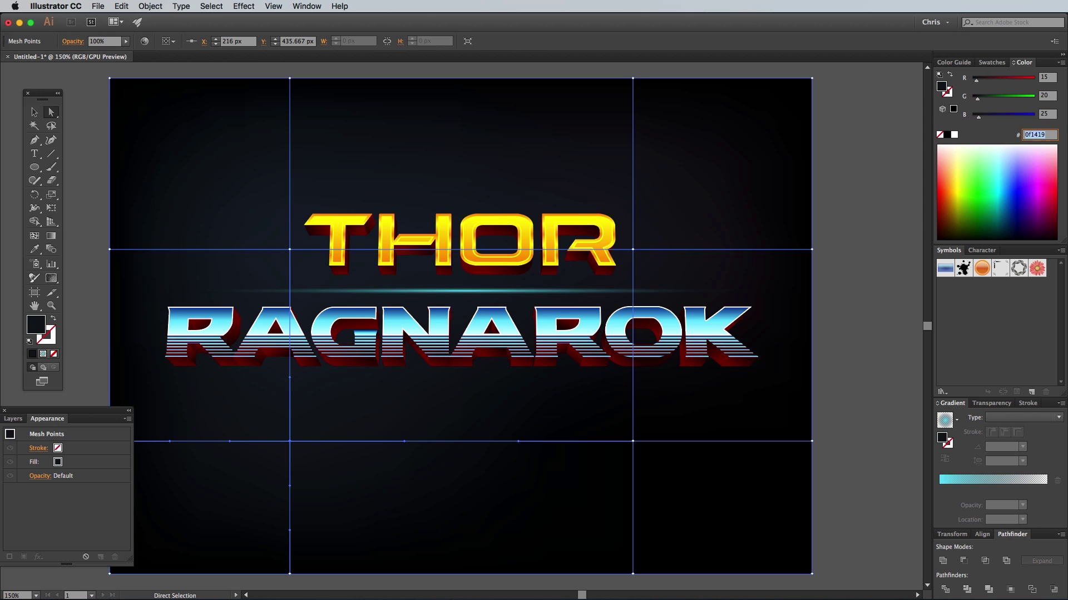
# Step: Color the background's lower-right inner mesh point RGB 10, 15, 20 and deselect the mesh
pyautogui.click(633, 440)
pyautogui.write('10')
pyautogui.press('Tab')
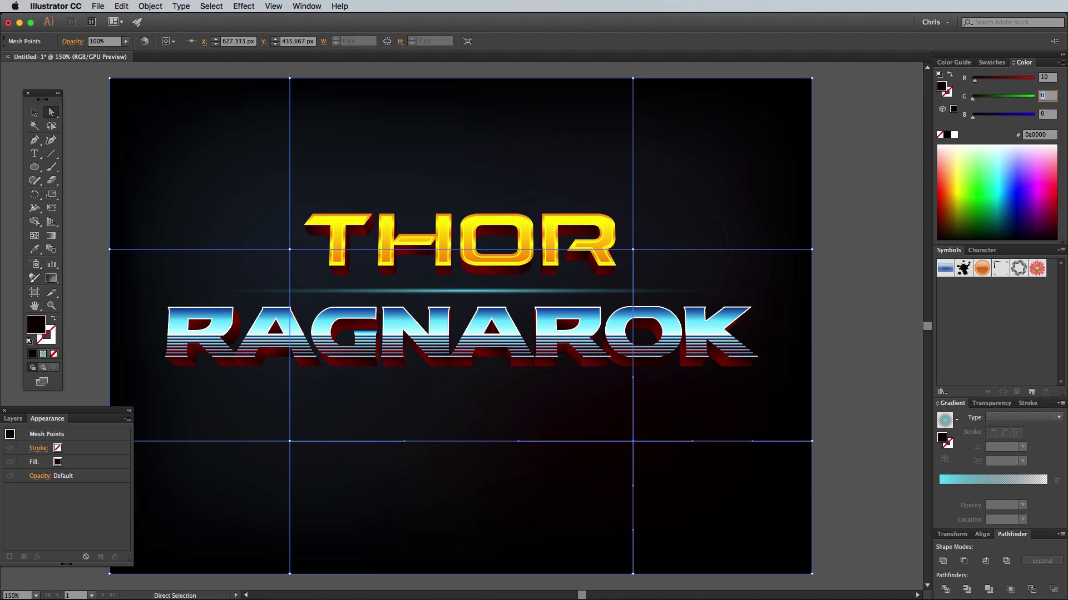
pyautogui.write('15')
pyautogui.press('Tab')
pyautogui.write('20')
pyautogui.press('Tab')
pyautogui.click(869, 216)
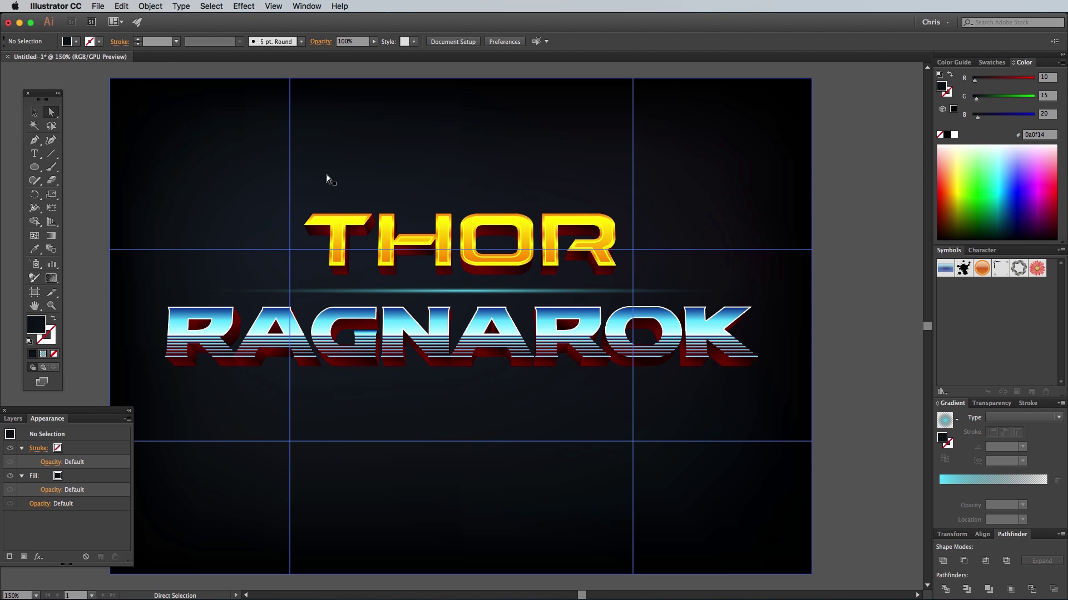
# Step: Draw a circle about 29 px wide near the artboard's upper-left corner and fill it with the radial fade gradient, its center stop white
pyautogui.click(34, 167)
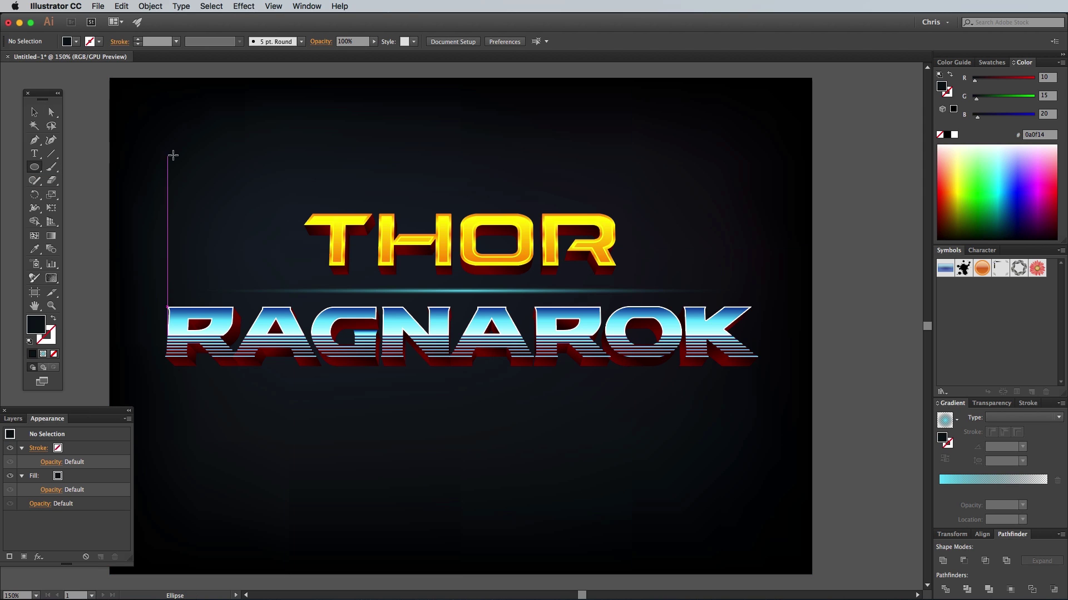
pyautogui.moveTo(174, 154); pyautogui.dragTo(200, 180)
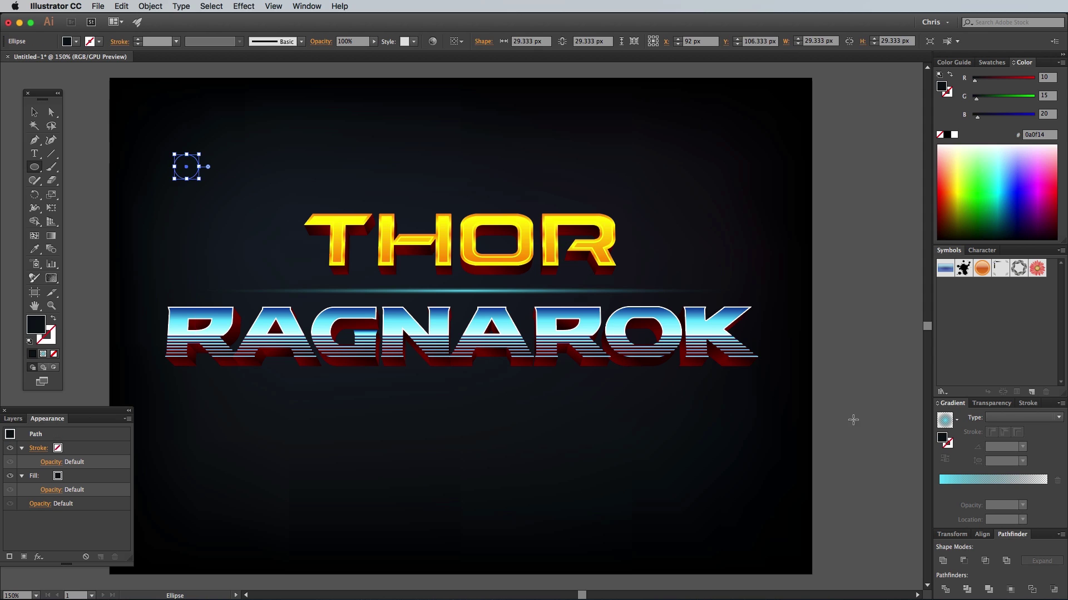
pyautogui.click(943, 424)
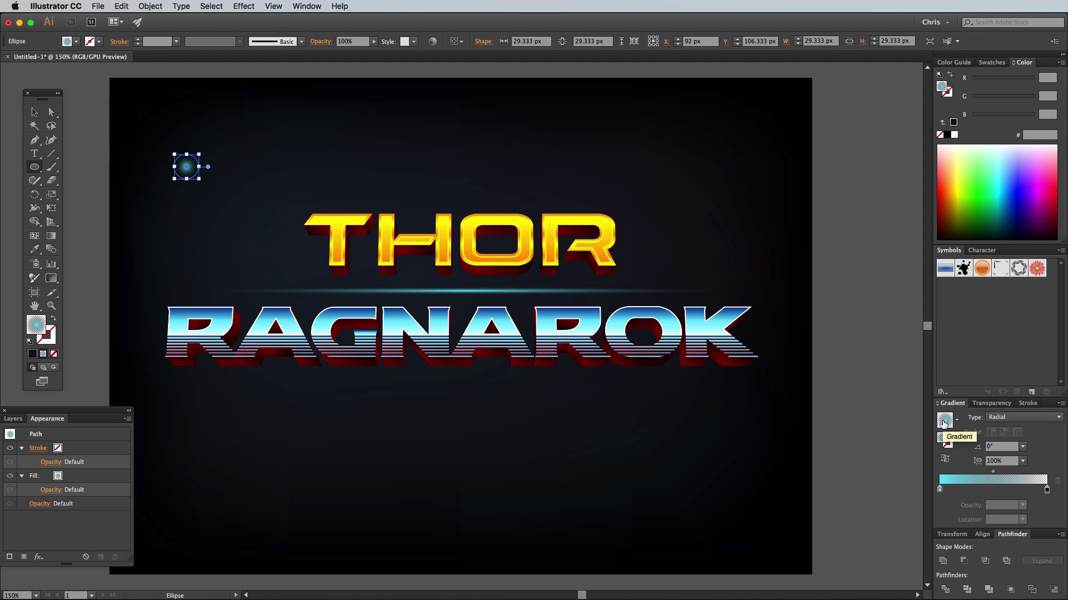
pyautogui.click(940, 490)
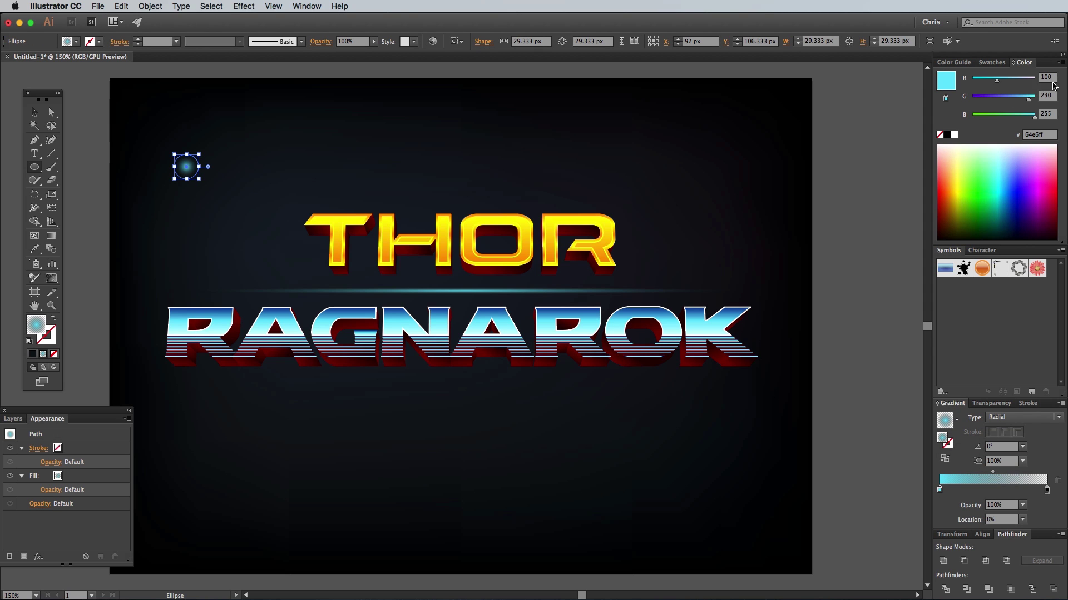
pyautogui.click(1034, 80)
pyautogui.click(1035, 98)
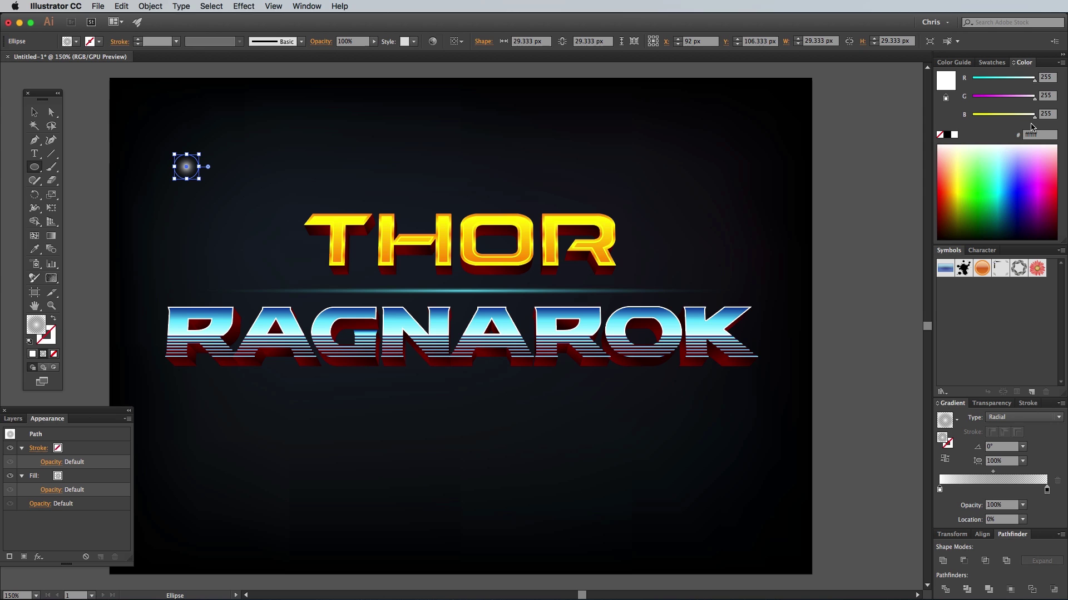
# Step: Set the small circle's blending mode to Color Dodge and deselect it
pyautogui.click(998, 406)
pyautogui.click(976, 453)
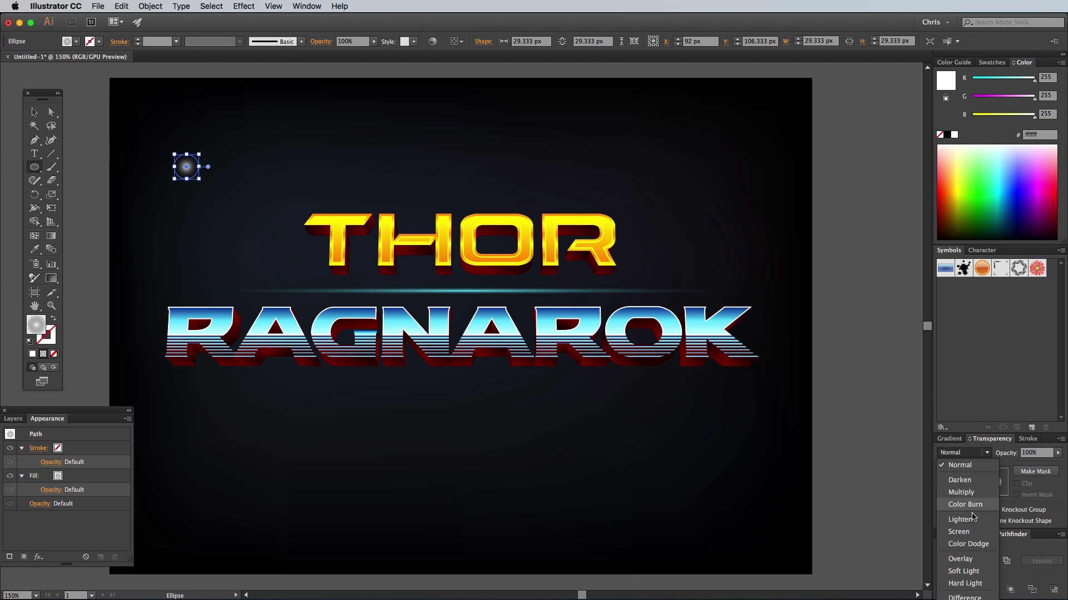
pyautogui.click(970, 545)
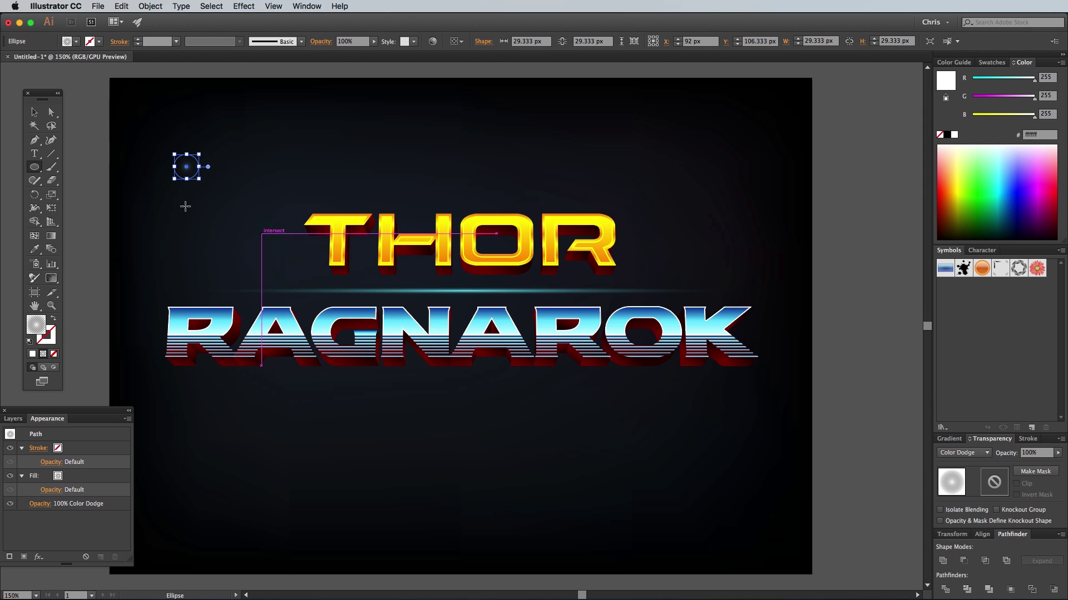
pyautogui.click(34, 113)
pyautogui.click(79, 128)
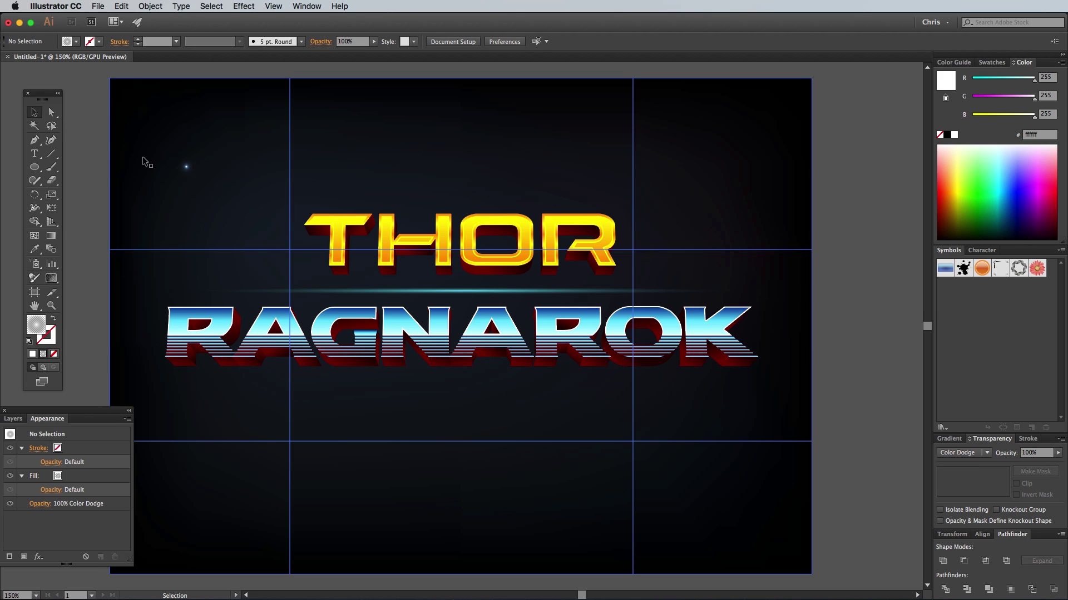
# Step: Save the small glowing circle near the artboard's upper-left corner as a new symbol with the default options
pyautogui.click(186, 168)
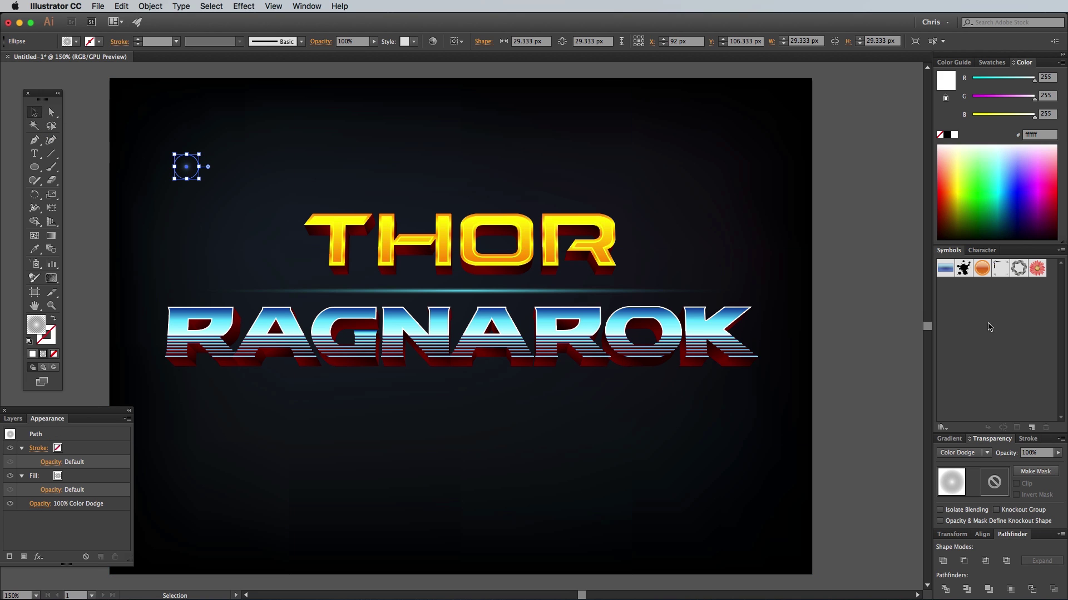
pyautogui.click(1031, 428)
pyautogui.click(890, 434)
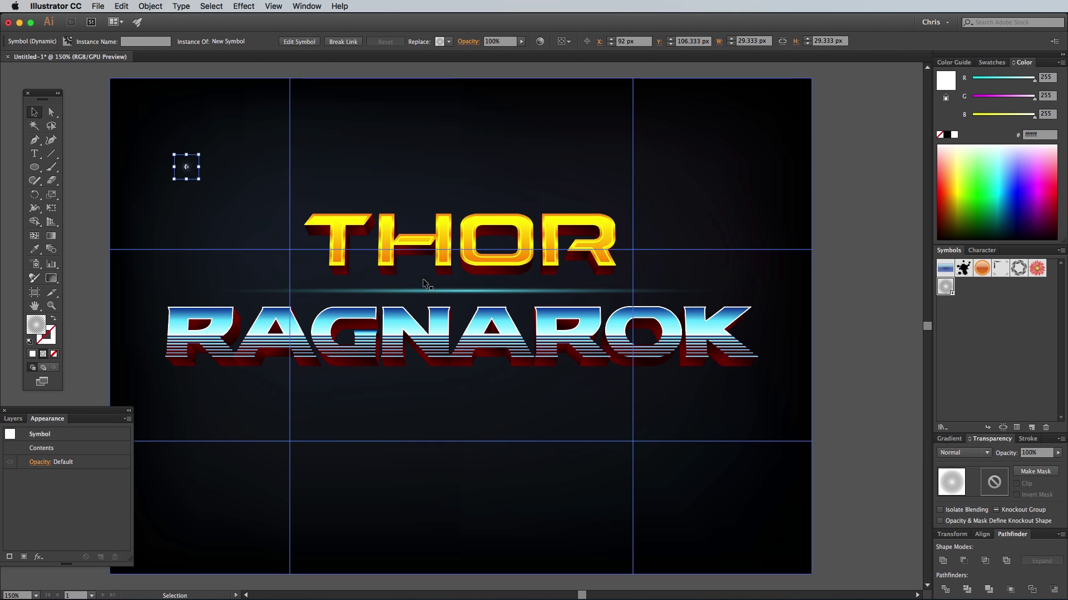
# Step: Delete the original circle and scatter glowing star symbols across the whole artboard with the Symbol Sprayer
pyautogui.press('Delete')
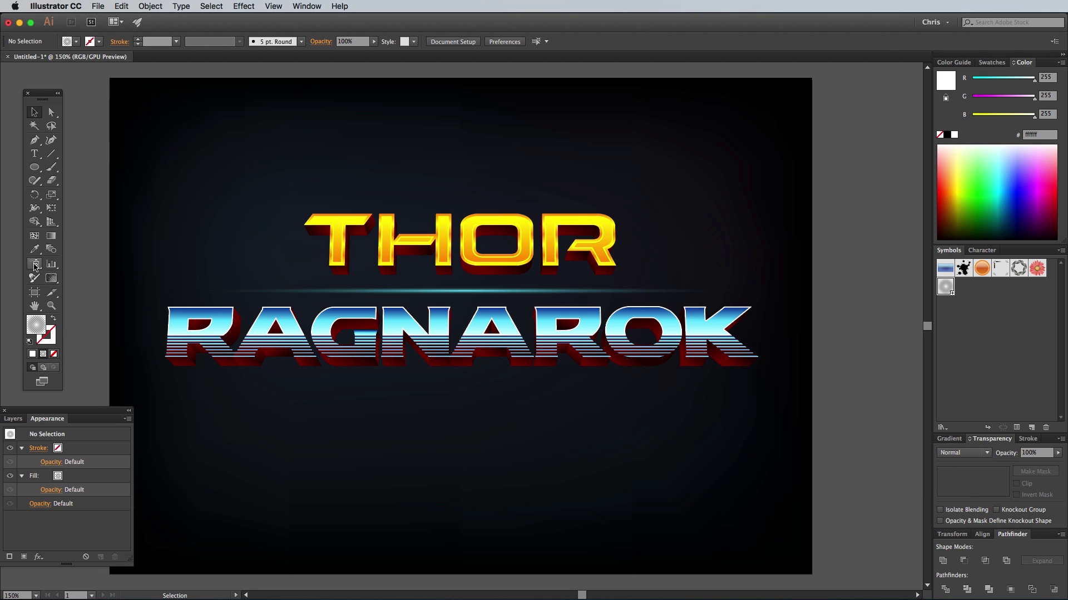
pyautogui.click(34, 265)
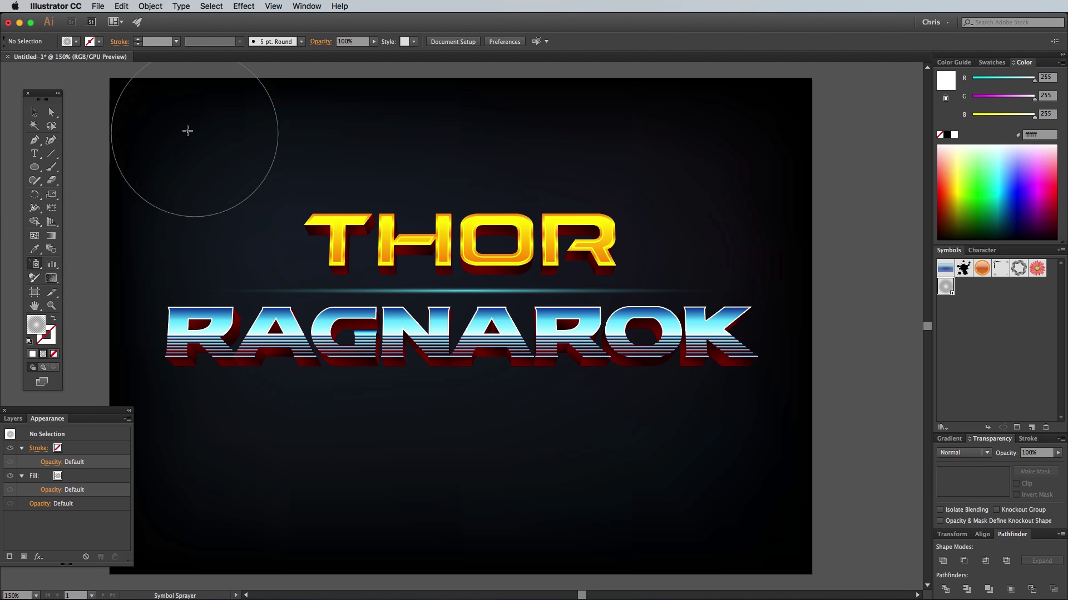
pyautogui.moveTo(185, 128)
pyautogui.mouseDown()
pyautogui.moveTo(195, 178)
pyautogui.moveTo(395, 119)
pyautogui.moveTo(310, 178)
pyautogui.moveTo(715, 535)
pyautogui.moveTo(290, 255)
pyautogui.moveTo(715, 212)
pyautogui.moveTo(715, 222)
pyautogui.mouseUp()
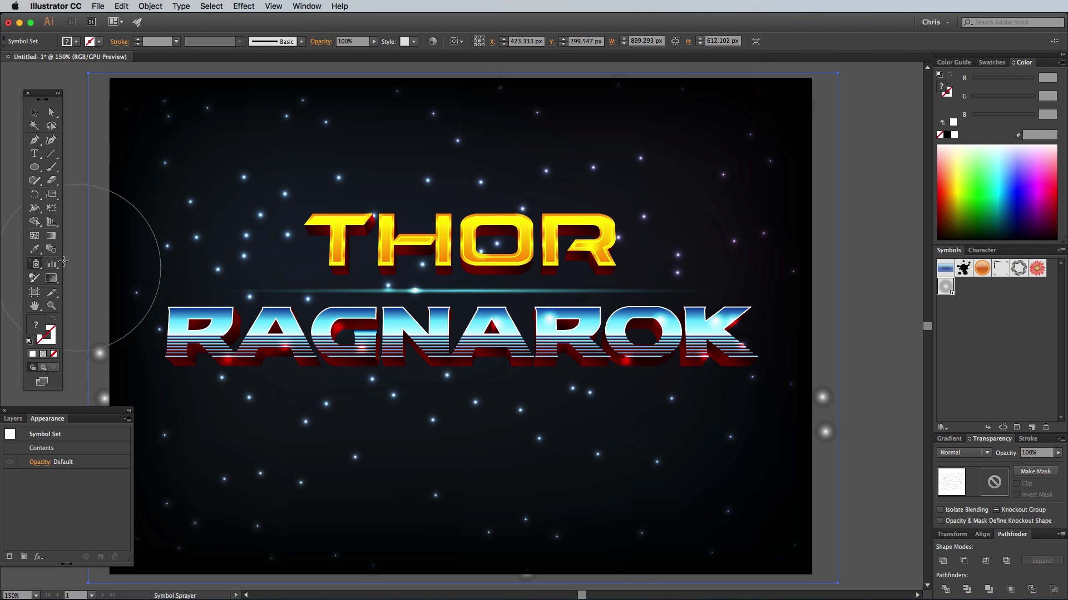
# Step: Vary the size of the scattered stars across the artboard with the Symbol Sizer
pyautogui.moveTo(38, 264); pyautogui.dragTo(85, 305)
pyautogui.keyDown('alt'); pyautogui.click(258, 211); pyautogui.keyUp('alt')
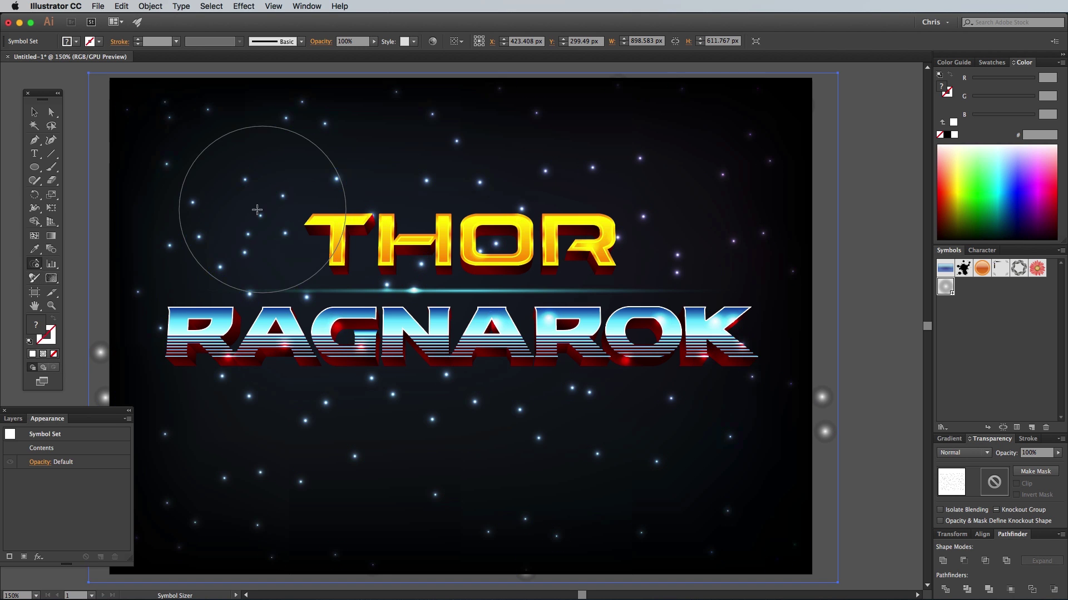
pyautogui.keyDown('alt'); pyautogui.click(245, 216); pyautogui.keyUp('alt')
pyautogui.moveTo(464, 182)
pyautogui.mouseDown()
pyautogui.moveTo(401, 160)
pyautogui.moveTo(297, 223)
pyautogui.mouseUp()
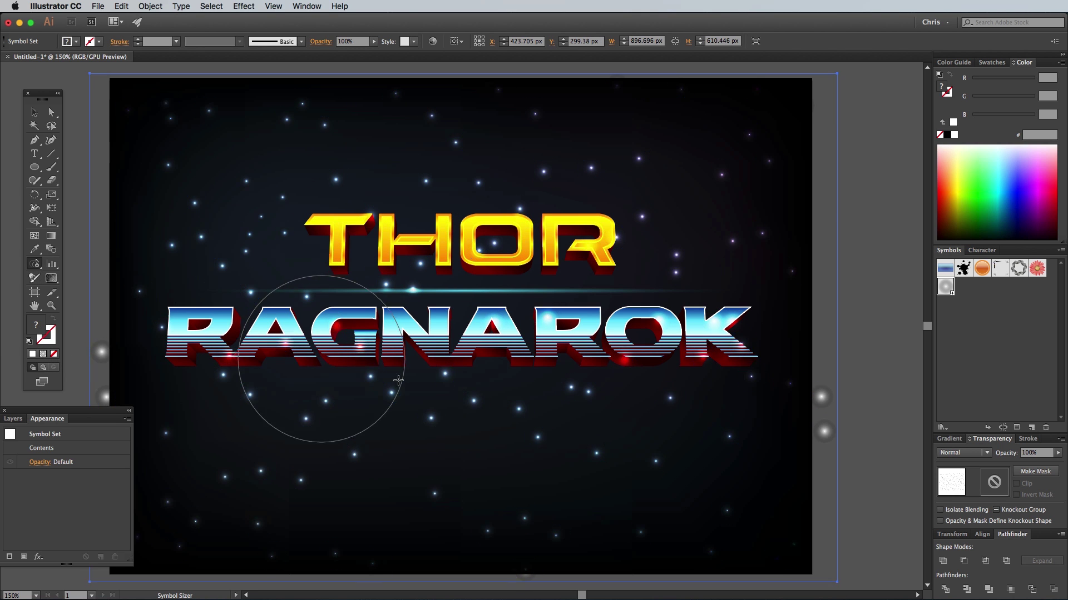
pyautogui.moveTo(328, 357)
pyautogui.mouseDown()
pyautogui.moveTo(416, 380)
pyautogui.moveTo(361, 406)
pyautogui.moveTo(222, 422)
pyautogui.moveTo(198, 461)
pyautogui.moveTo(451, 472)
pyautogui.moveTo(428, 470)
pyautogui.mouseUp()
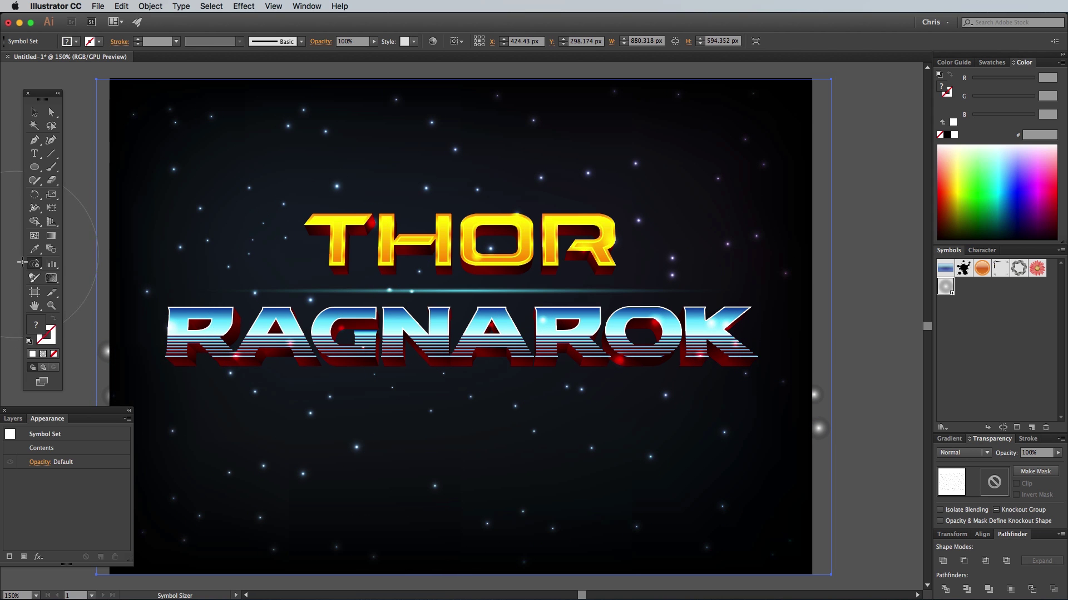
# Step: Fade patches of stars across the artboard to varying transparency with the Symbol Screener
pyautogui.click(37, 264)
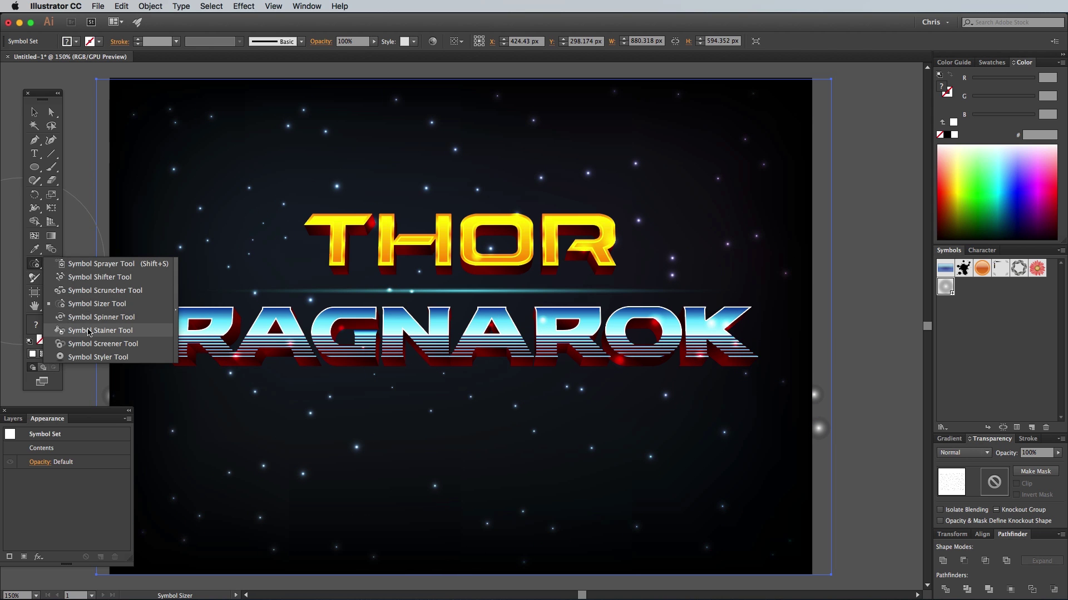
pyautogui.click(100, 342)
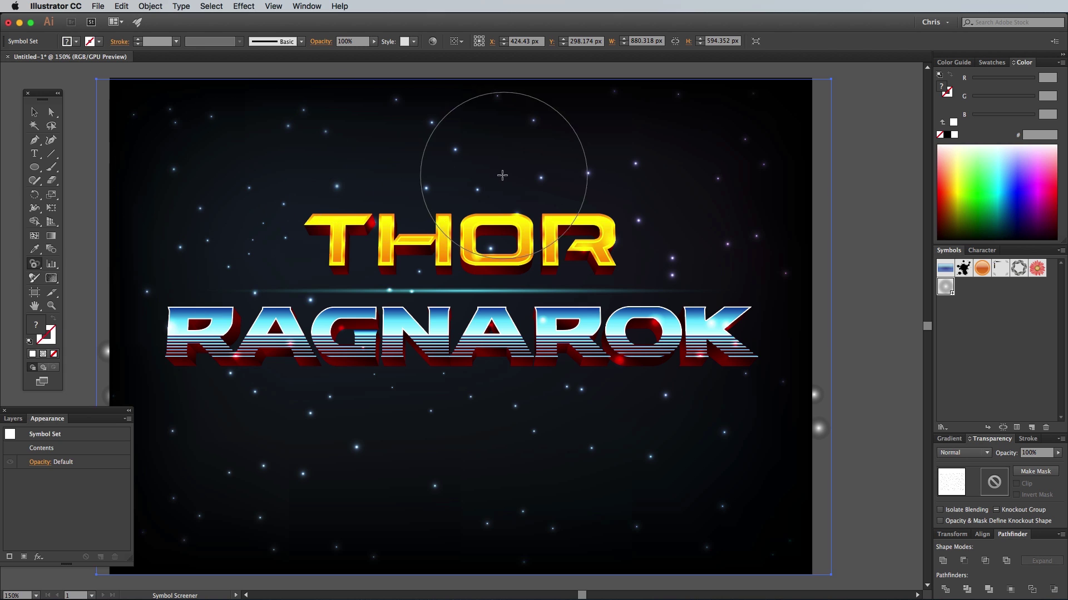
pyautogui.click(500, 398)
pyautogui.click(761, 453)
pyautogui.click(398, 417)
pyautogui.click(410, 219)
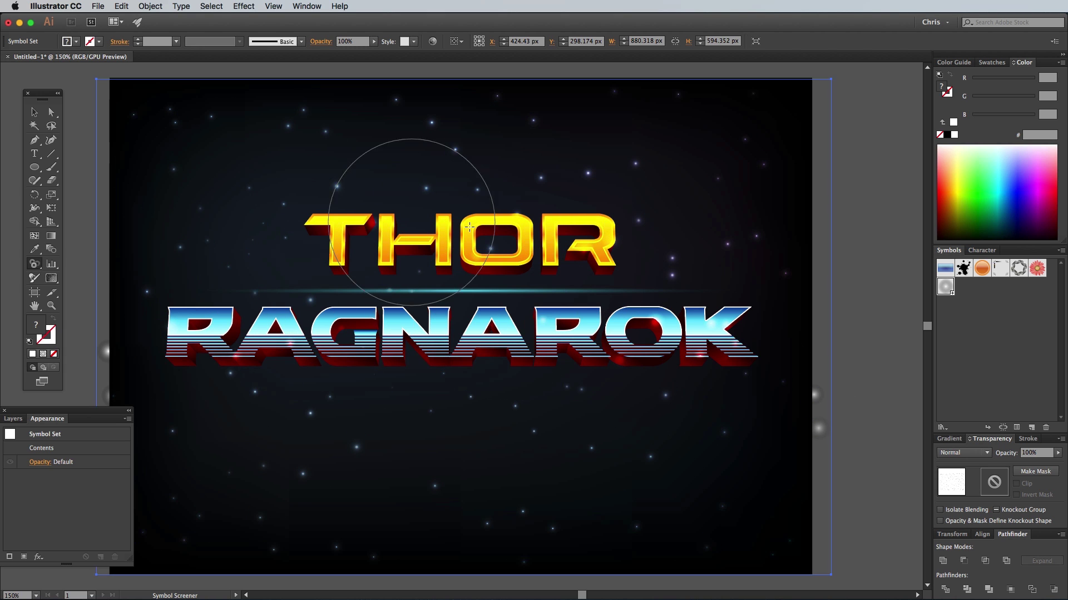
pyautogui.click(305, 292)
pyautogui.click(282, 244)
pyautogui.click(727, 240)
pyautogui.click(595, 156)
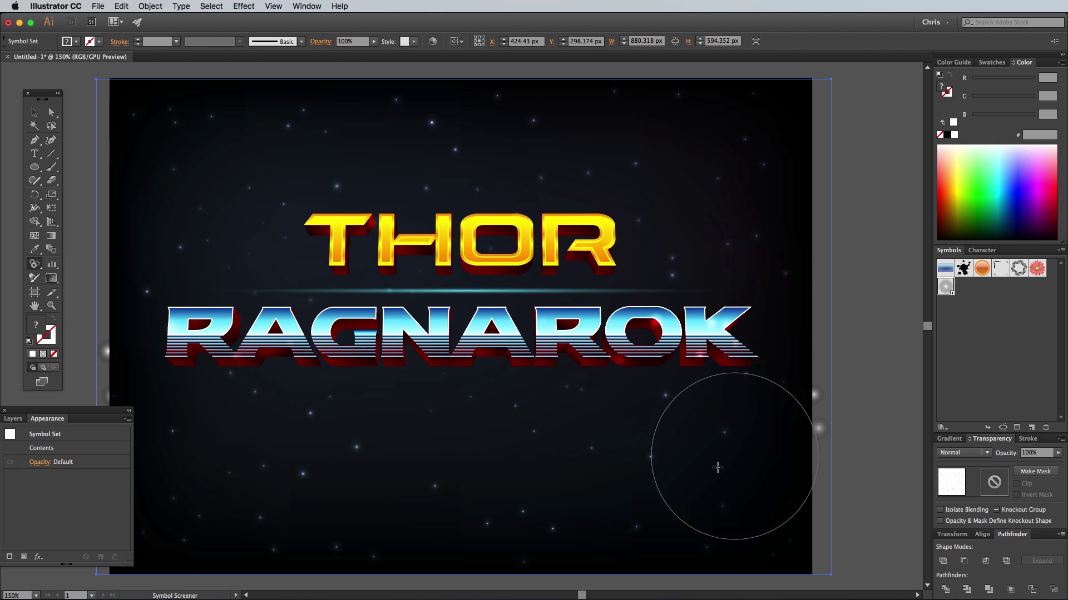
# Step: Arrange the star symbol set behind the THOR RAGNAROK lettering but in front of the mesh background
pyautogui.press('v')
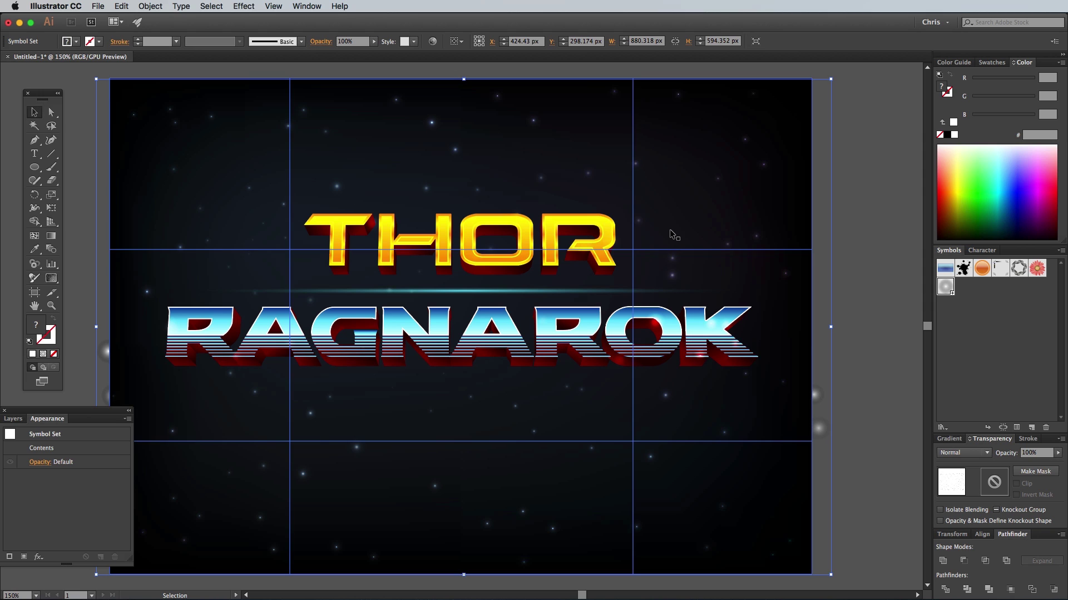
pyautogui.rightClick(670, 233)
pyautogui.moveTo(720, 315)
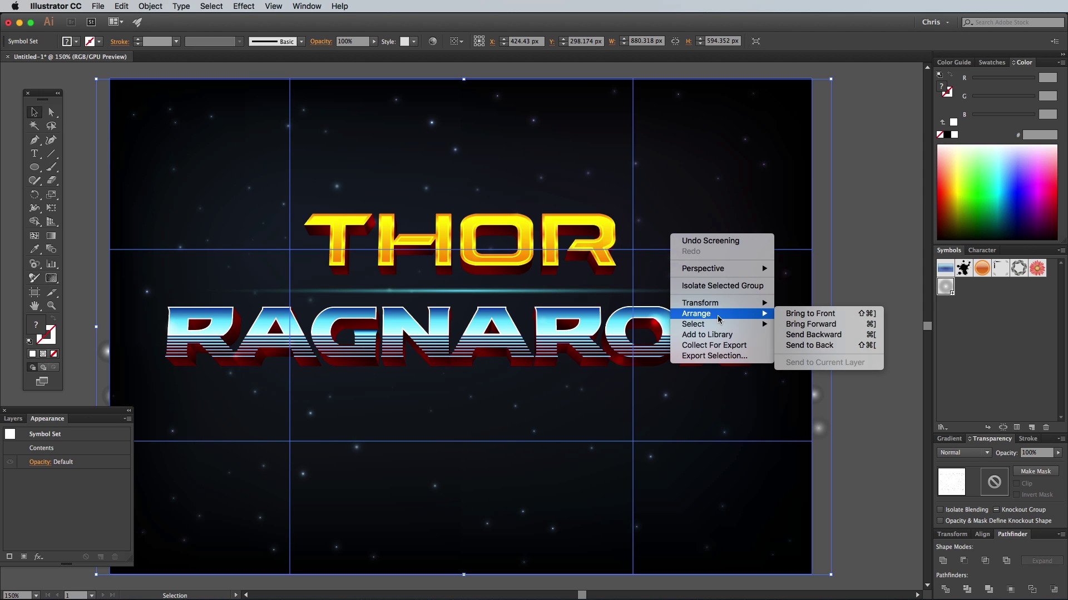
pyautogui.click(801, 346)
pyautogui.press('cmd+z')
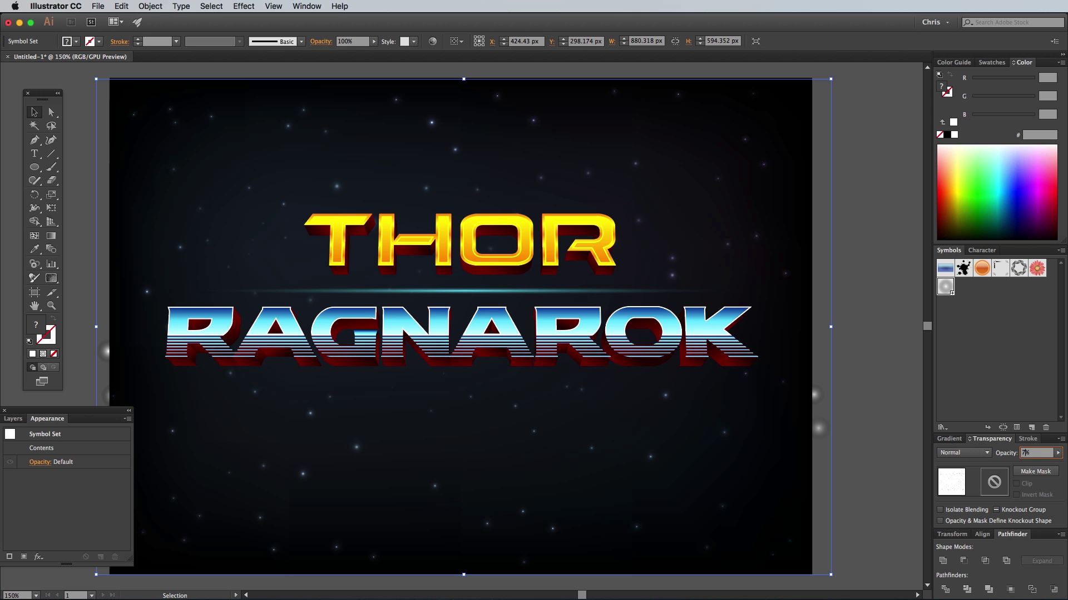
# Step: Set the star symbol set's opacity to 70% and deselect it
pyautogui.write('0')
pyautogui.press('Return')
pyautogui.click(876, 350)
# Step: Draw a vertical line about 223 px long in the empty area beside the artboard and give it a white stroke
pyautogui.press('space')
pyautogui.moveTo(384, 293); pyautogui.dragTo(844, 358)
pyautogui.moveTo(650, 332); pyautogui.dragTo(854, 314)
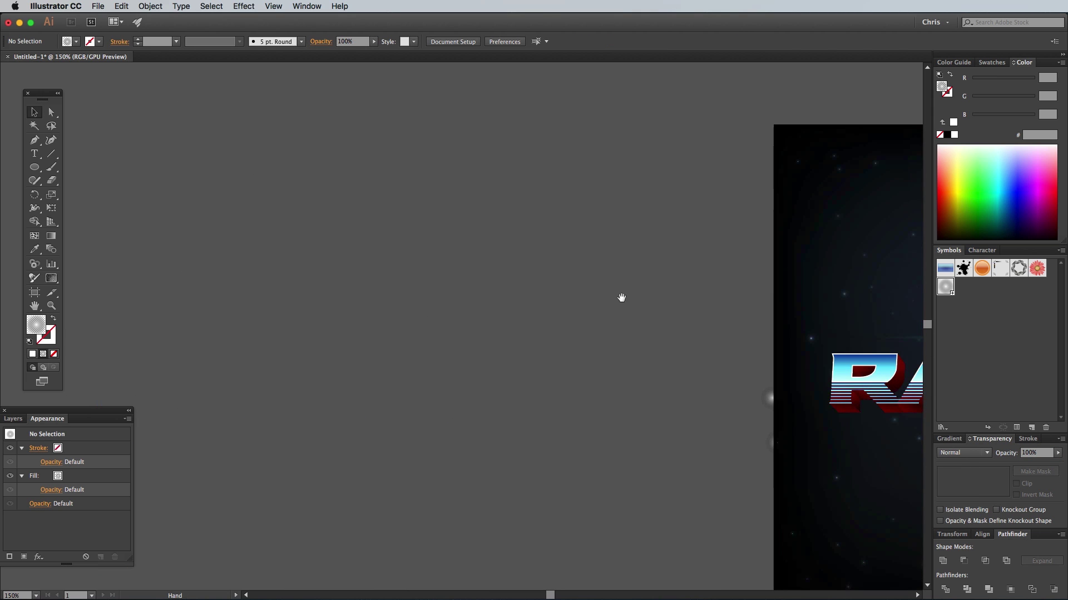
pyautogui.click(51, 154)
pyautogui.moveTo(440, 191); pyautogui.dragTo(440, 376)
pyautogui.click(51, 341)
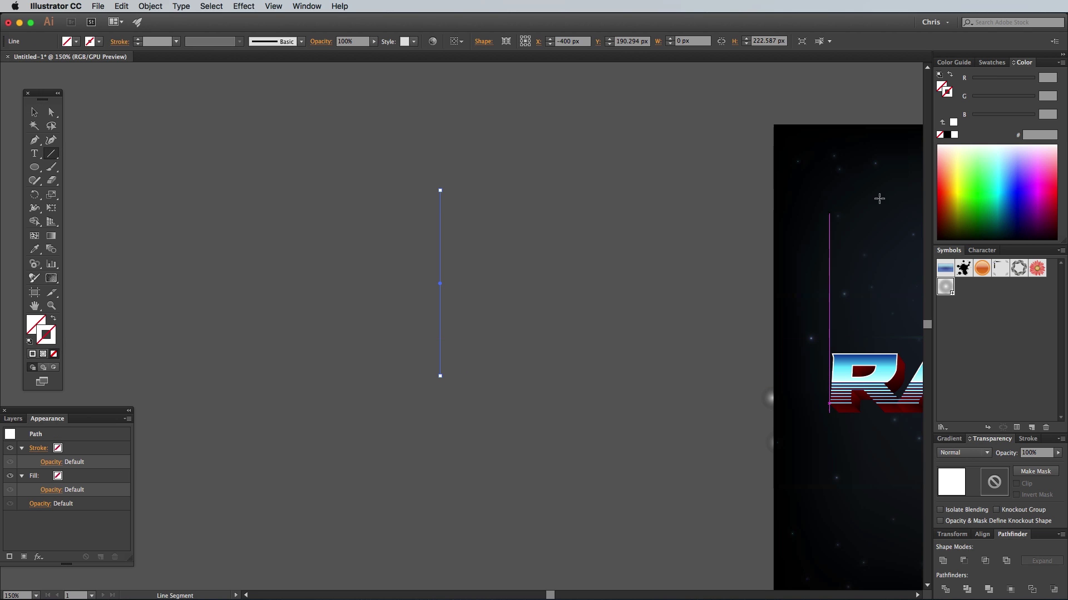
pyautogui.click(953, 121)
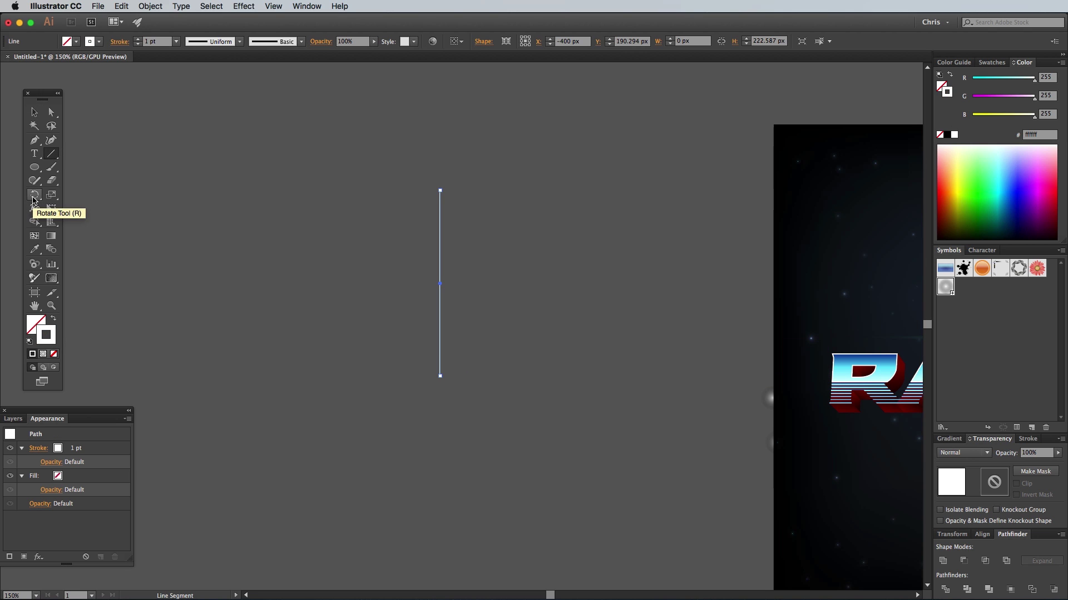
# Step: Rotate five copies of the white line around its lower end at uneven angles to form six rays
pyautogui.click(35, 194)
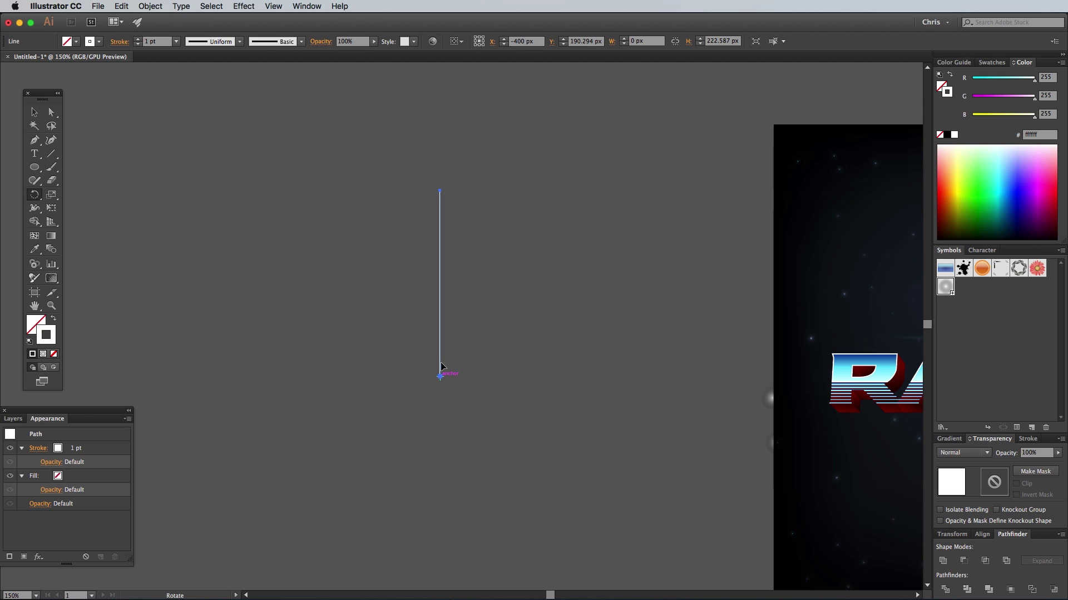
pyautogui.moveTo(445, 277); pyautogui.dragTo(564, 365)
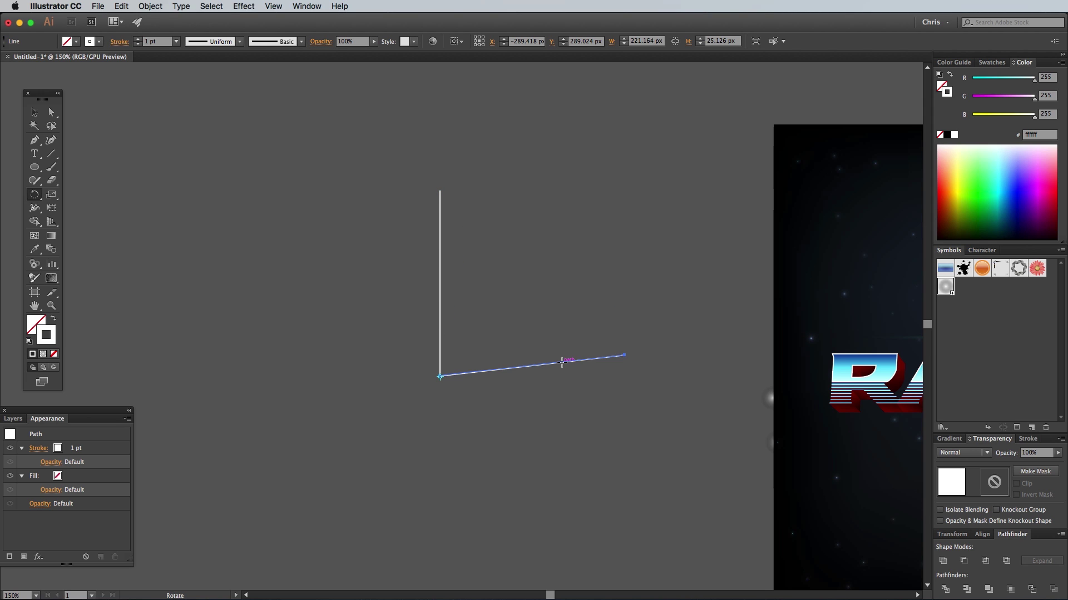
pyautogui.moveTo(444, 290); pyautogui.dragTo(289, 327)
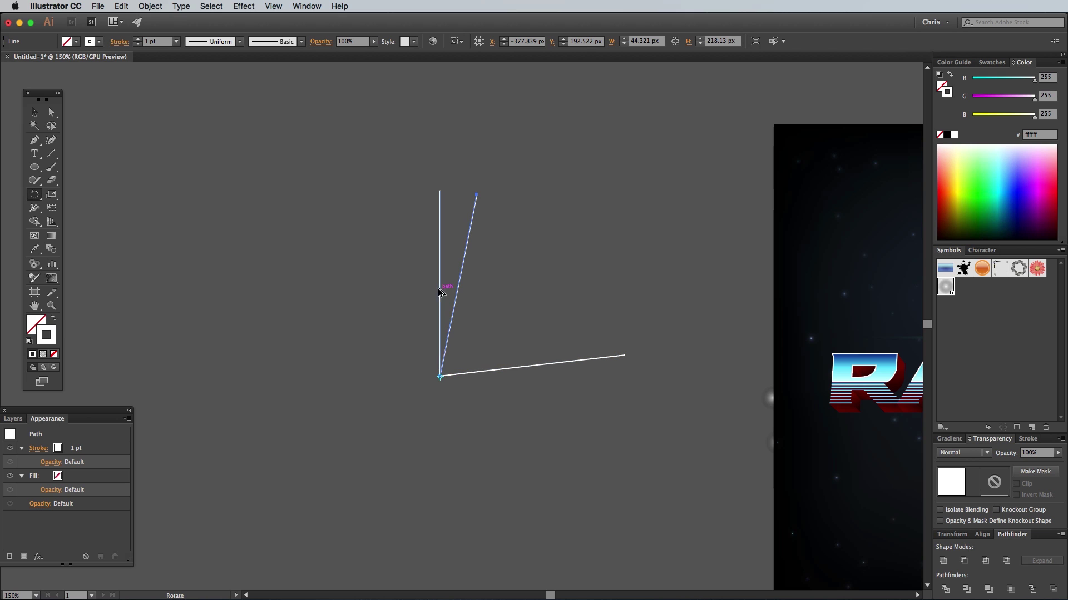
pyautogui.moveTo(443, 289); pyautogui.dragTo(255, 367)
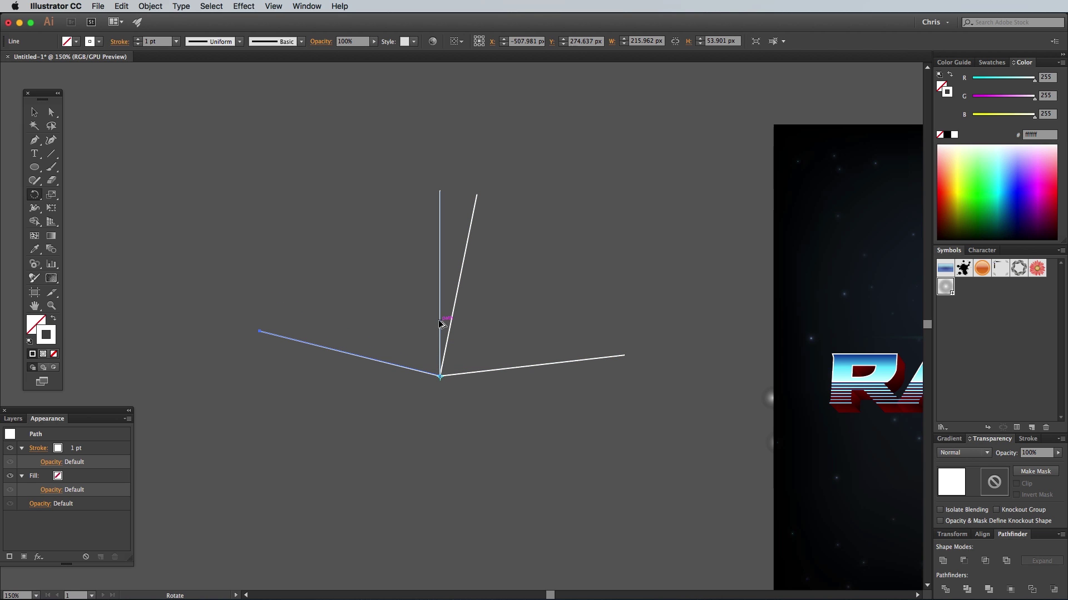
pyautogui.moveTo(443, 322); pyautogui.dragTo(305, 501)
pyautogui.moveTo(443, 321); pyautogui.dragTo(549, 384)
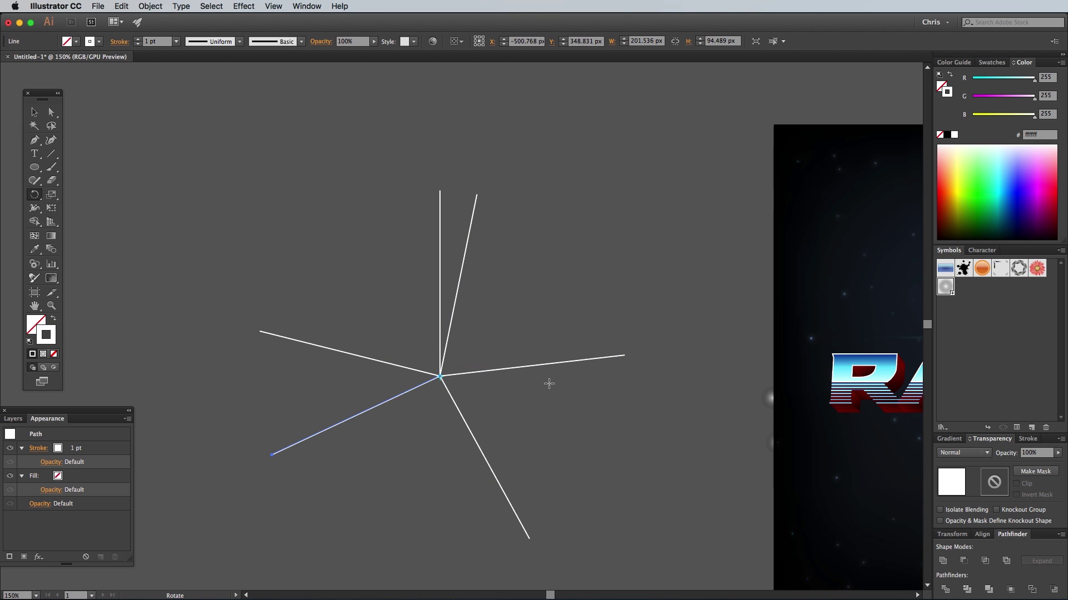
# Step: Thicken the rotated rays to varied stroke weights, using 8 pt for the lower-left ray and 5 pt for the upper-left one
pyautogui.click(35, 112)
pyautogui.click(1027, 438)
pyautogui.click(978, 359)
pyautogui.click(978, 359)
pyautogui.click(978, 359)
pyautogui.click(978, 358)
pyautogui.click(978, 358)
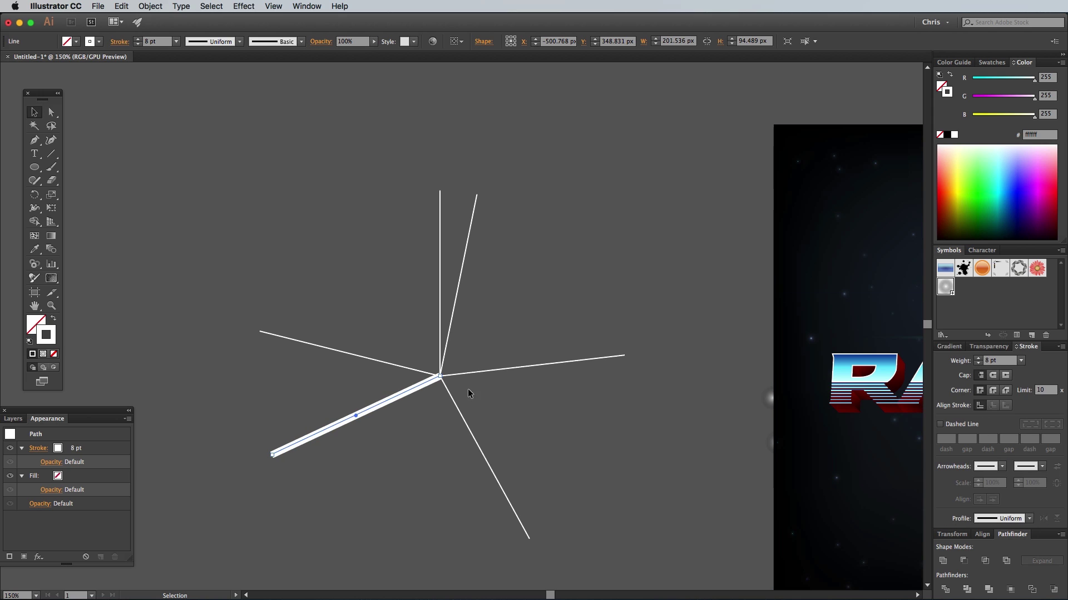
pyautogui.click(449, 333)
pyautogui.click(978, 362)
pyautogui.click(411, 369)
pyautogui.click(979, 359)
pyautogui.click(584, 359)
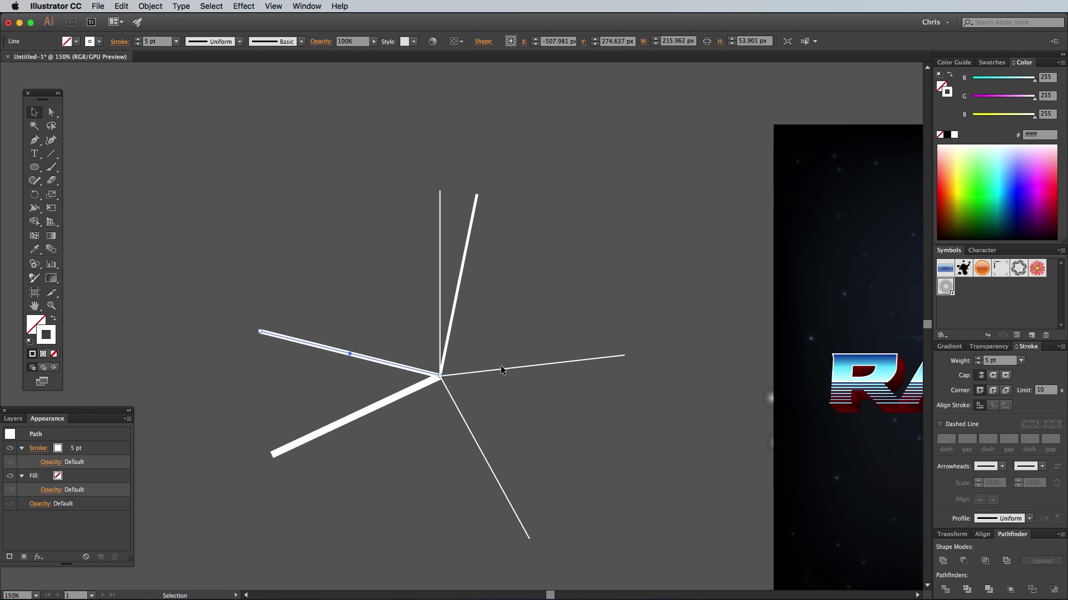
pyautogui.click(978, 360)
pyautogui.click(502, 488)
pyautogui.click(978, 359)
# Step: Group the six rays, then add rotated copies of the group that share the same center to make a denser burst
pyautogui.moveTo(500, 415); pyautogui.dragTo(395, 312)
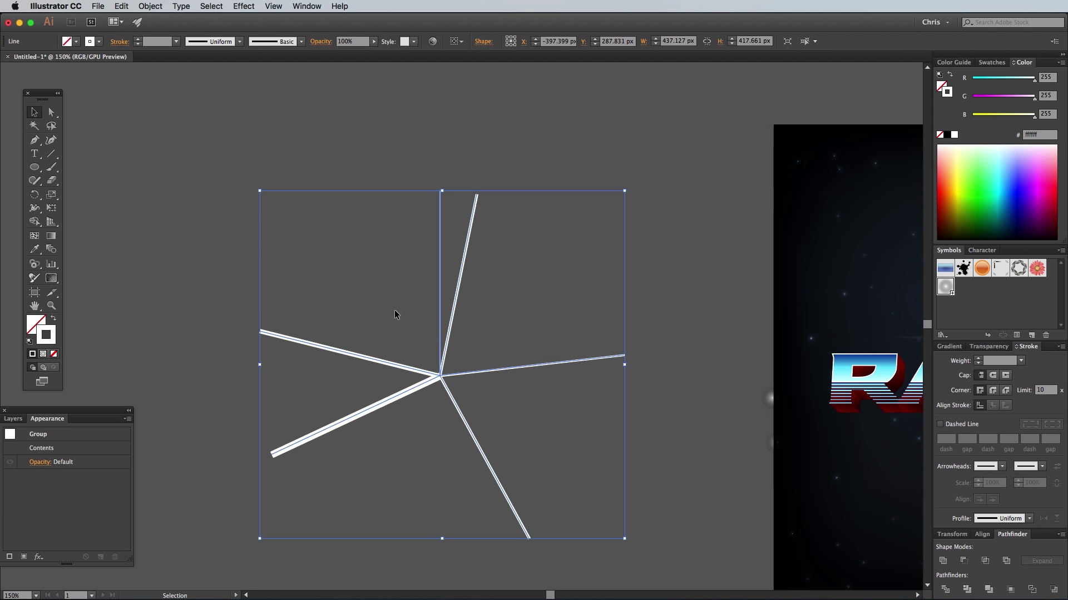
pyautogui.press('super+g')
pyautogui.moveTo(632, 193); pyautogui.dragTo(344, 206)
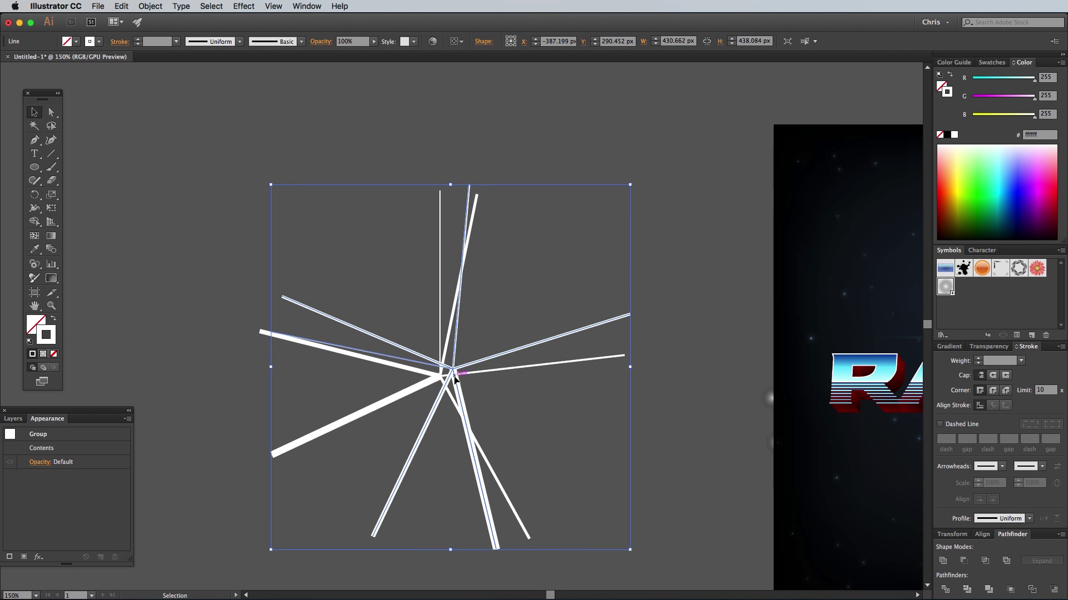
pyautogui.moveTo(458, 370); pyautogui.dragTo(447, 379)
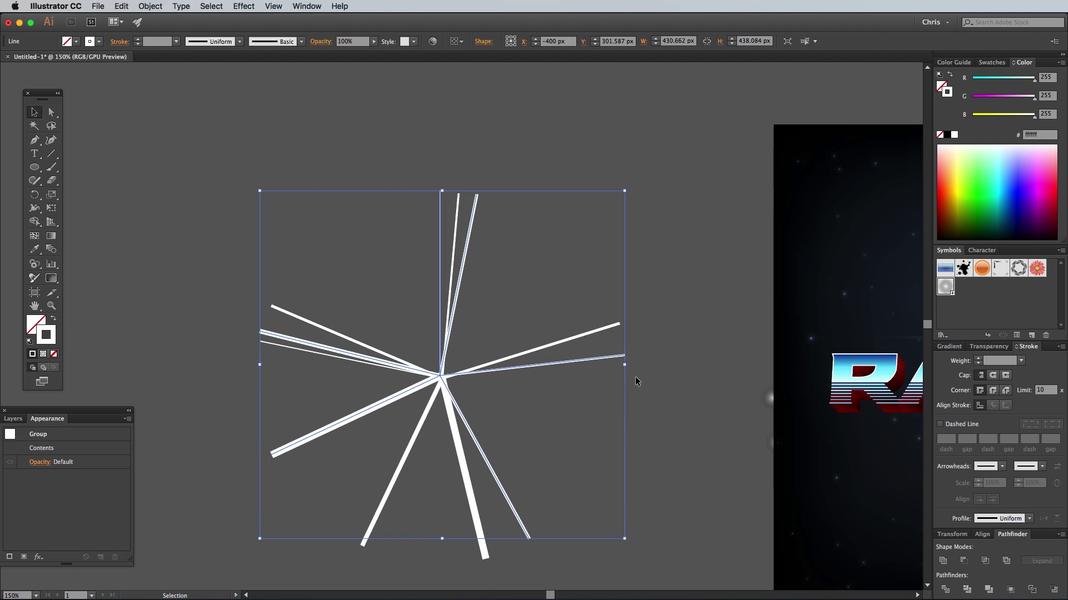
pyautogui.moveTo(632, 370); pyautogui.dragTo(442, 379)
# Step: Select all the ray groups and apply a Gaussian Blur with a 50-pixel radius
pyautogui.click(259, 229)
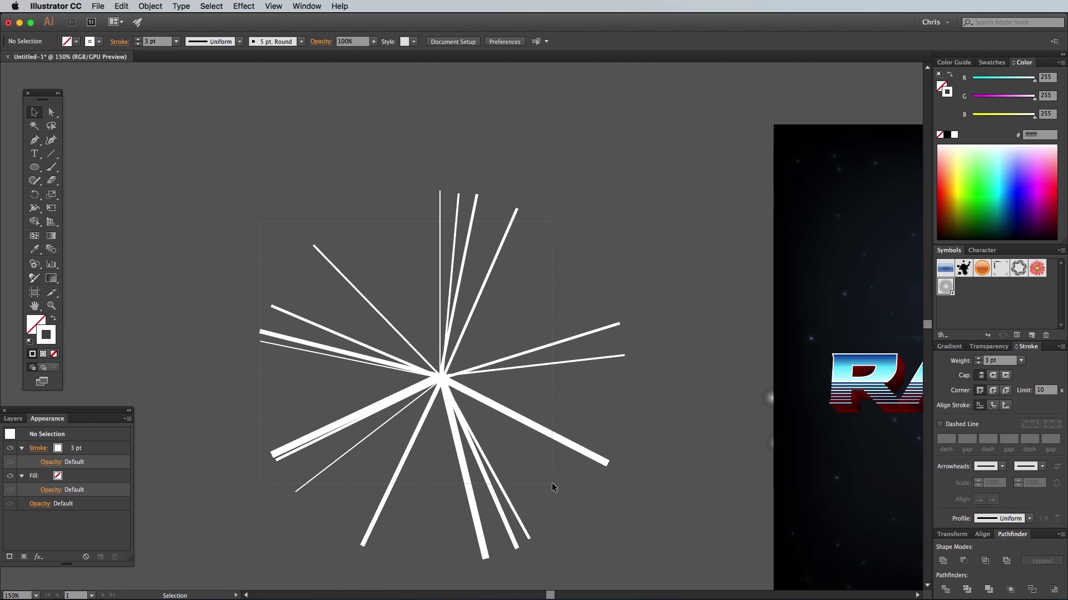
pyautogui.press('super+a')
pyautogui.click(243, 7)
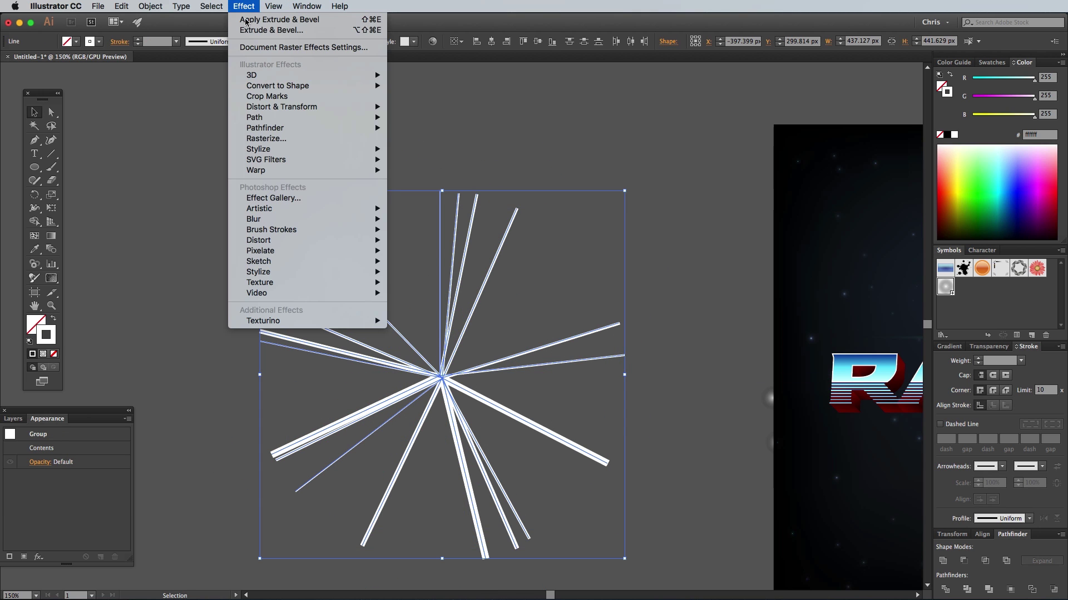
pyautogui.moveTo(303, 219)
pyautogui.click(398, 220)
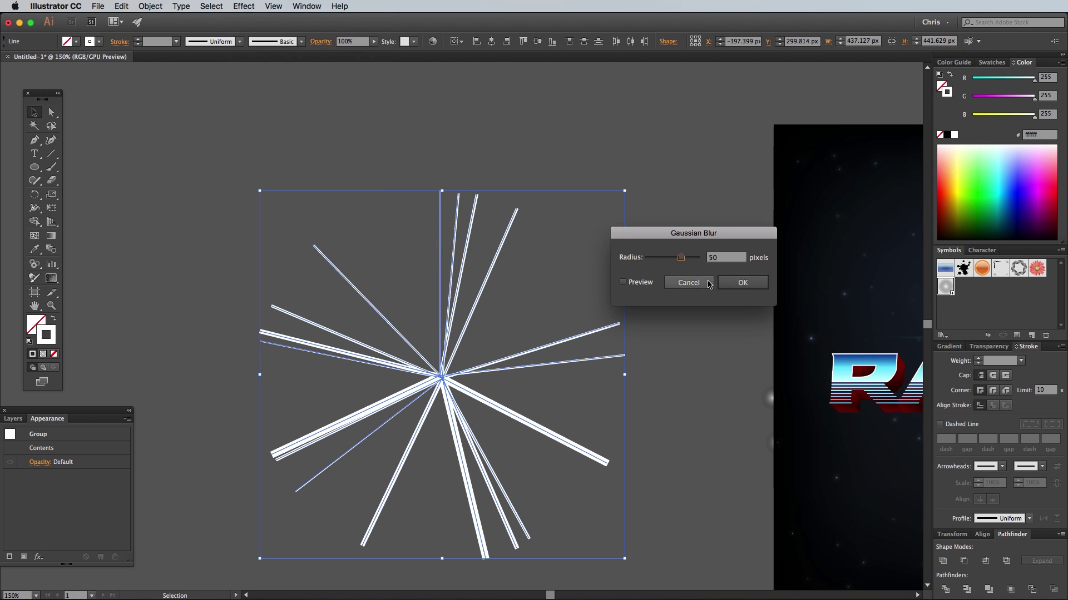
pyautogui.click(744, 282)
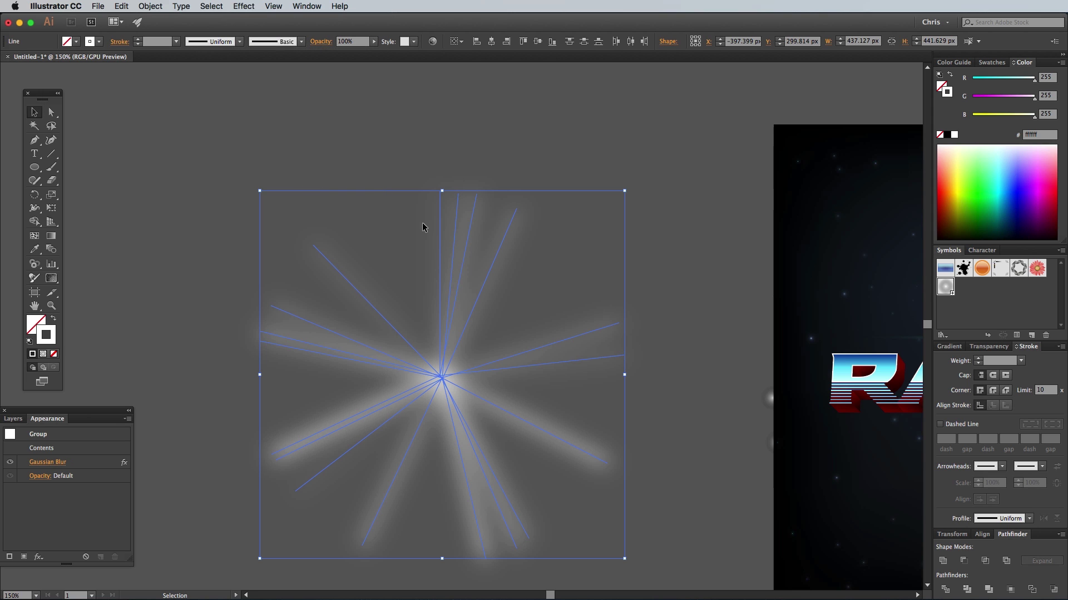
# Step: Group the blurred rays, center them over the title and enlarge them to about 1258 by 765 px, overlapping the artboard's edges
pyautogui.press('super+minus')
pyautogui.moveTo(642, 314); pyautogui.dragTo(332, 255)
pyautogui.press('super+g')
pyautogui.moveTo(137, 276); pyautogui.dragTo(629, 275)
pyautogui.moveTo(476, 174); pyautogui.dragTo(248, 82)
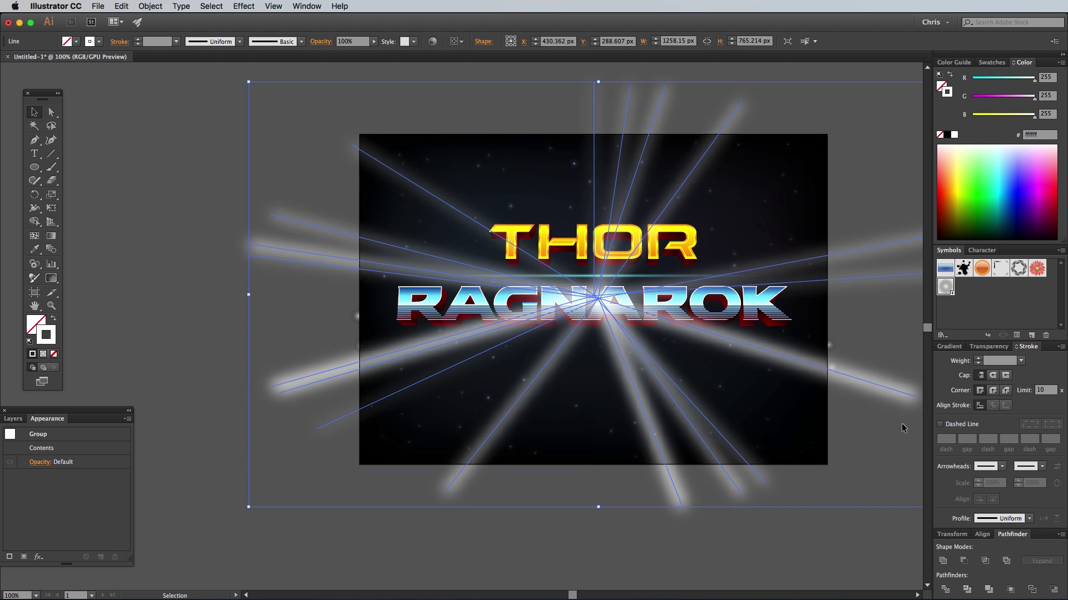
# Step: Set the light ray group's blending mode to Color Dodge
pyautogui.click(988, 346)
pyautogui.click(964, 453)
pyautogui.click(974, 545)
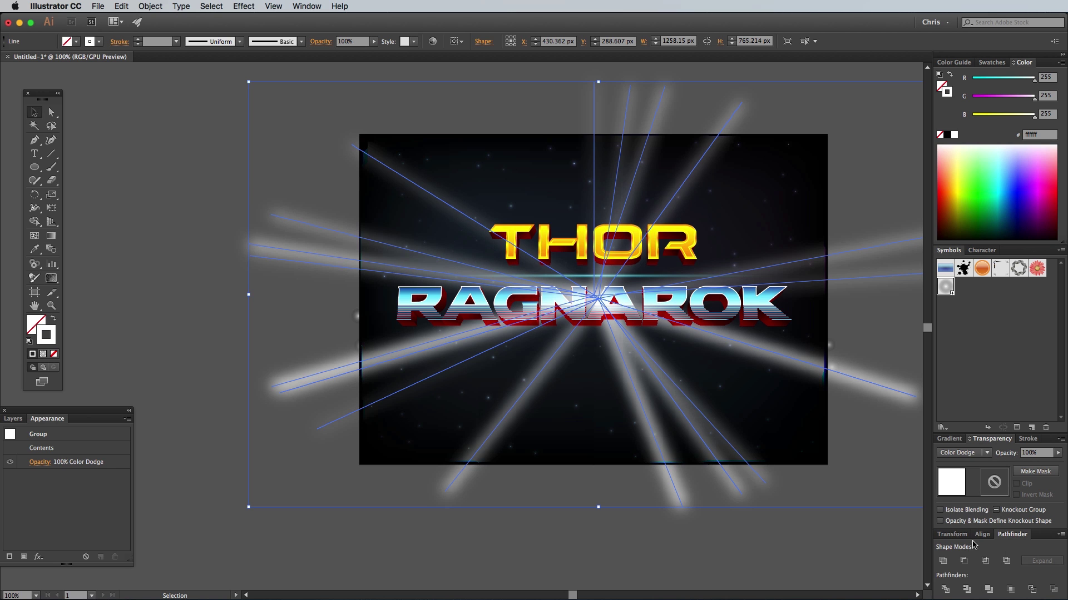